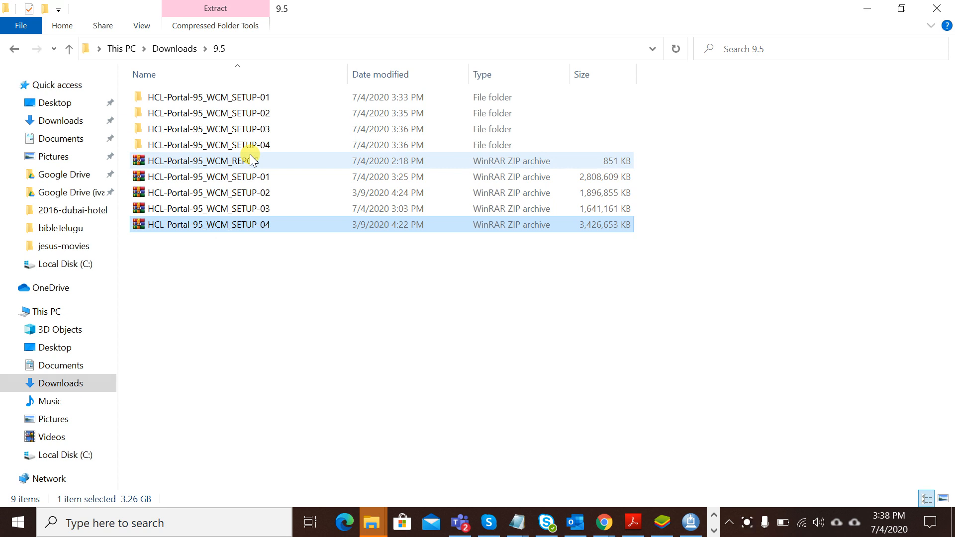
- Move the SETUP folder out of HCL-Portal-95_WCM_SETUP-04 and up into the 9.5 folder
{"action": "double_click", "coordinate": [255, 99]}
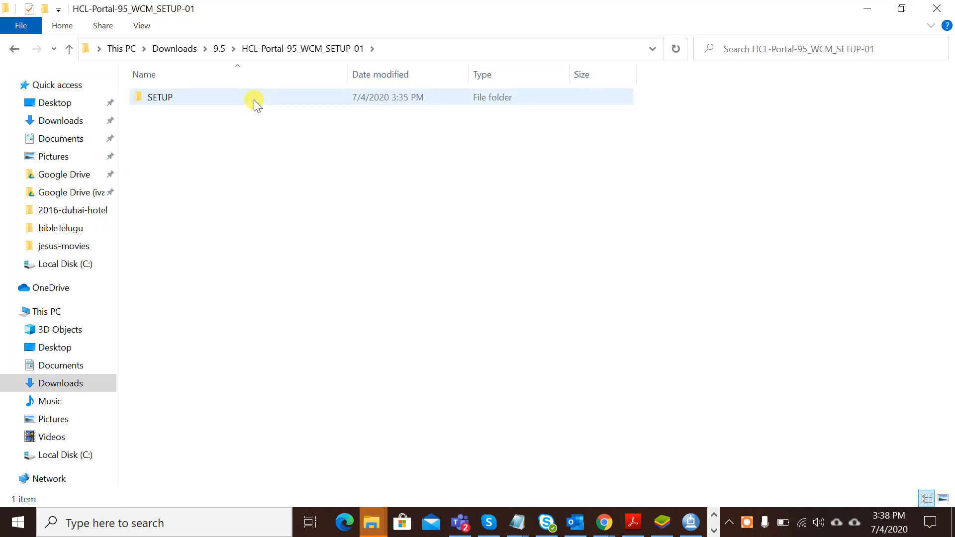
{"action": "left_click", "coordinate": [219, 48]}
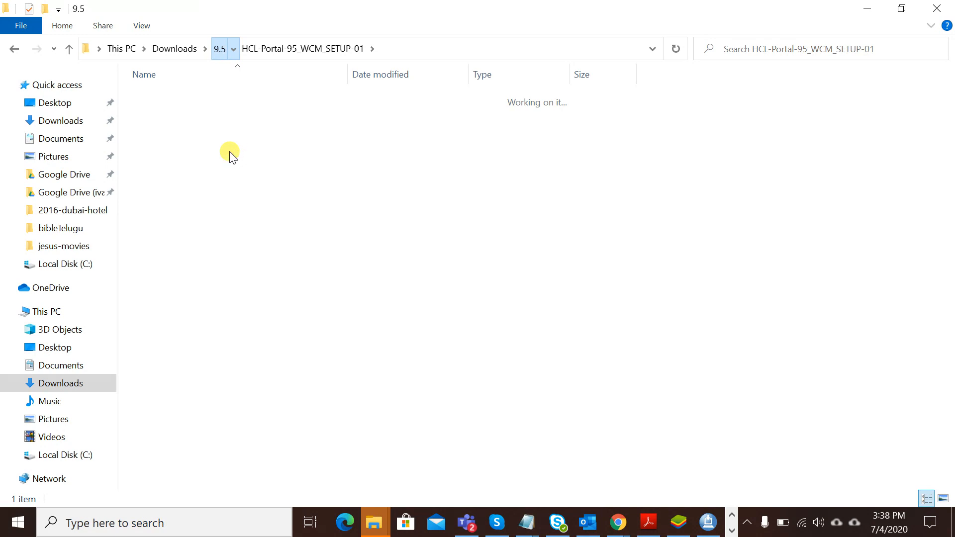
{"action": "double_click", "coordinate": [229, 143]}
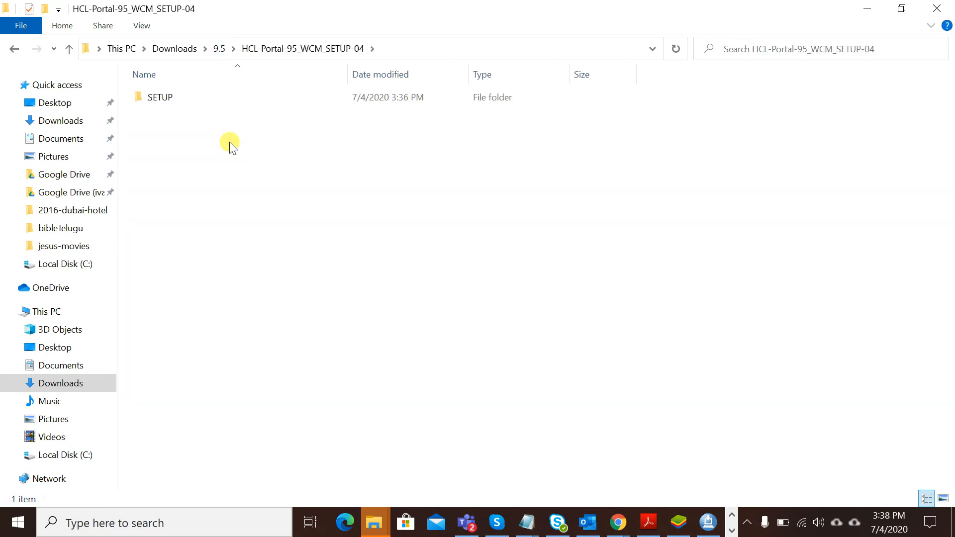
{"action": "key", "text": "ctrl+a"}
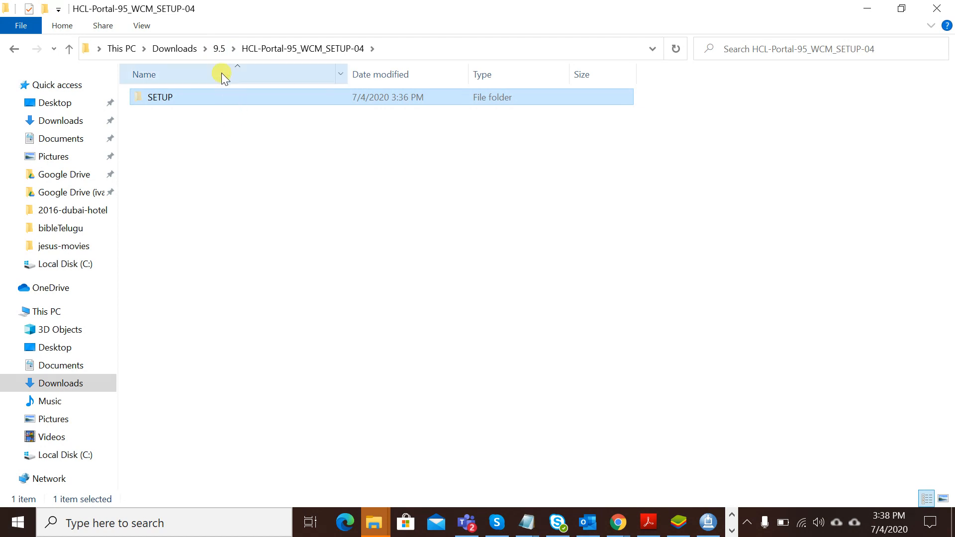
{"action": "left_click", "coordinate": [219, 48]}
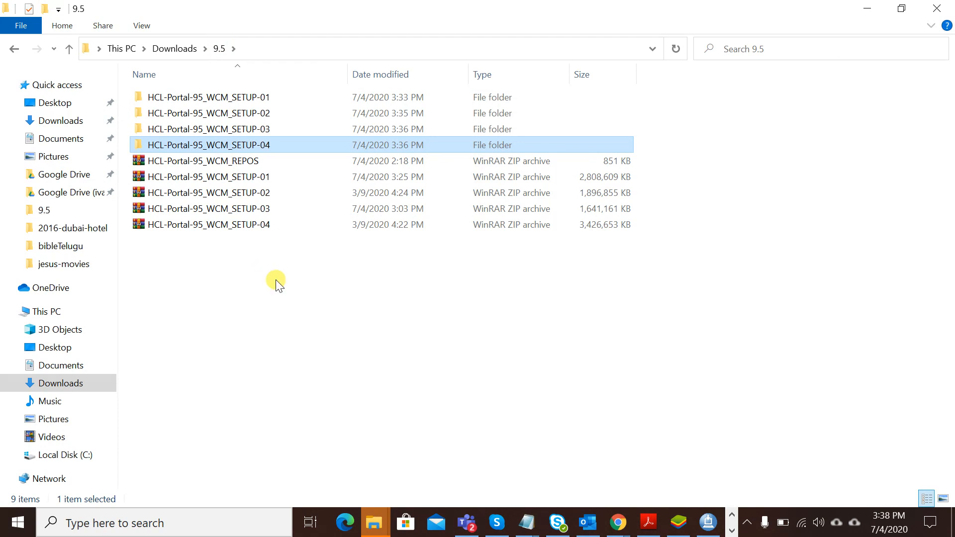
{"action": "left_click", "coordinate": [230, 133]}
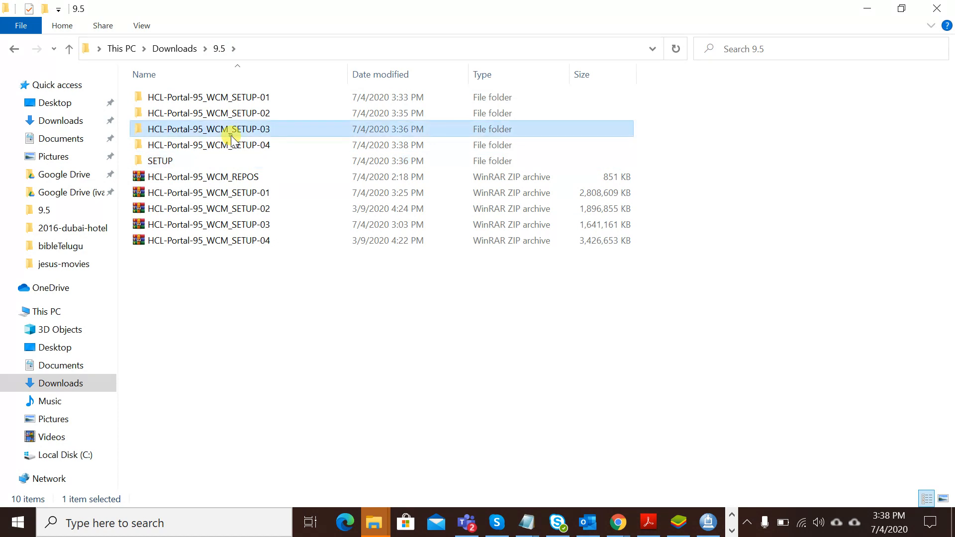
- Merge HCL-Portal-95_WCM_SETUP-03's SETUP contents into 9.5, then pick up SETUP-02's SETUP folder
{"action": "double_click", "coordinate": [231, 136]}
{"action": "left_click", "coordinate": [163, 97]}
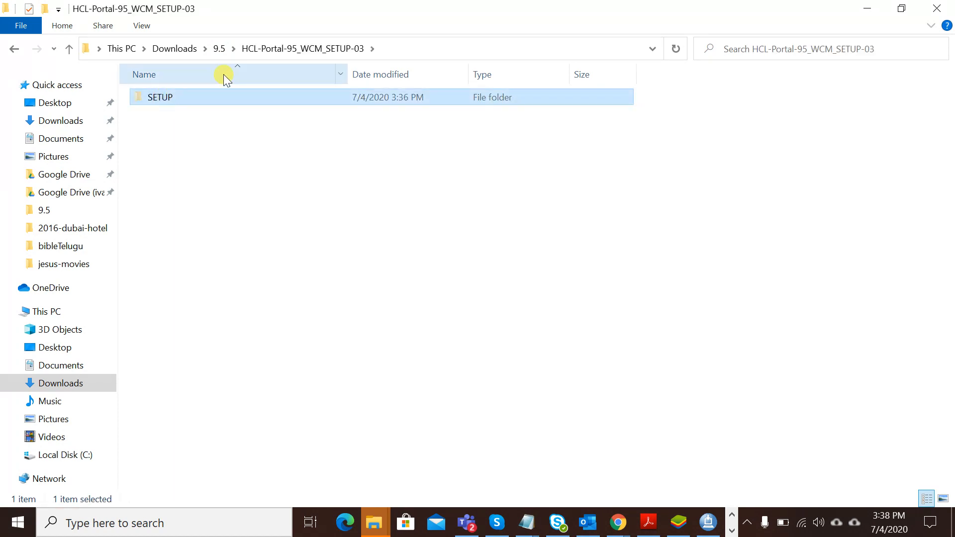
{"action": "left_click", "coordinate": [218, 50]}
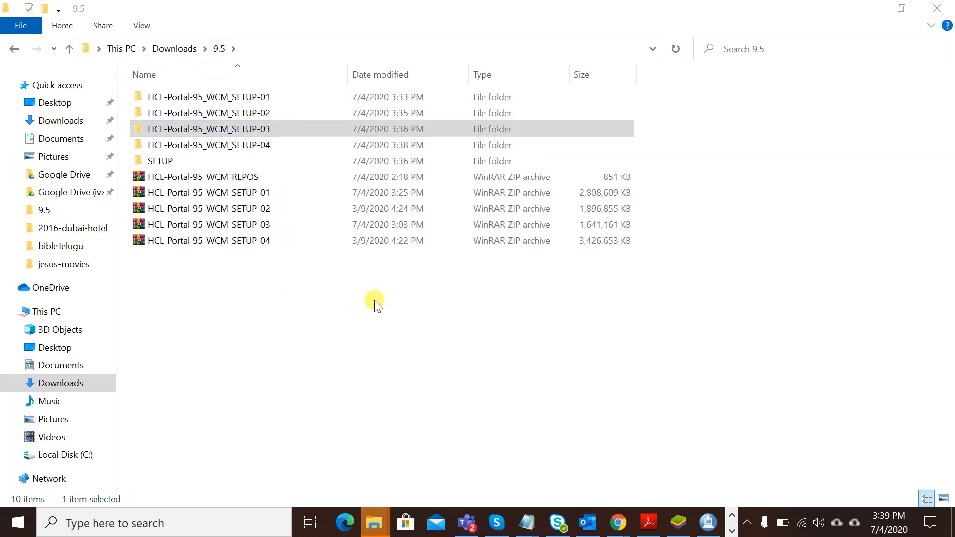
{"action": "double_click", "coordinate": [234, 113]}
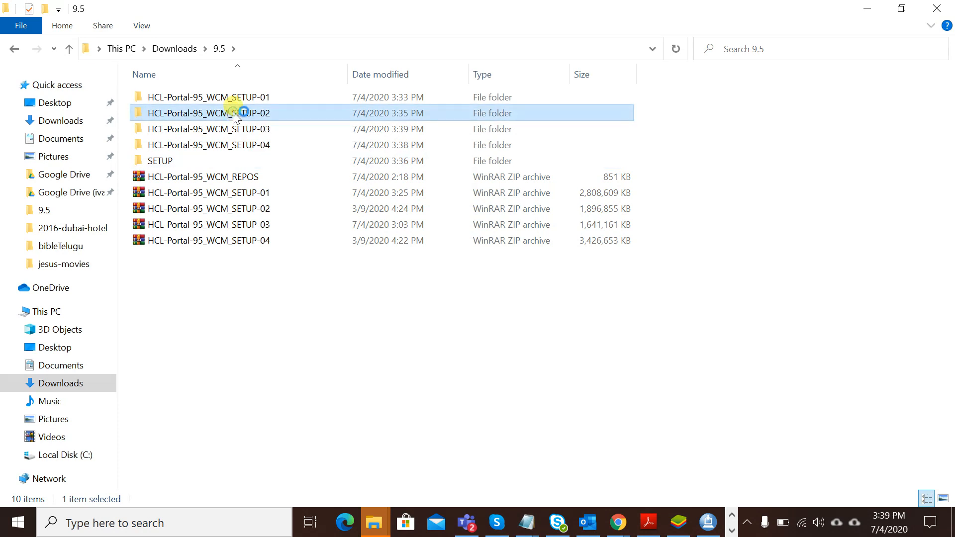
{"action": "left_click", "coordinate": [160, 96]}
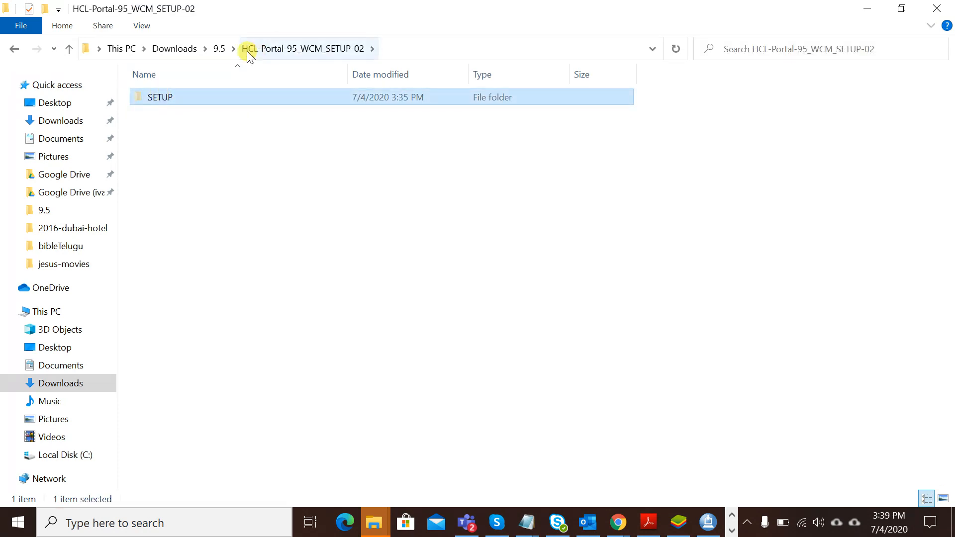
{"action": "left_click", "coordinate": [217, 49]}
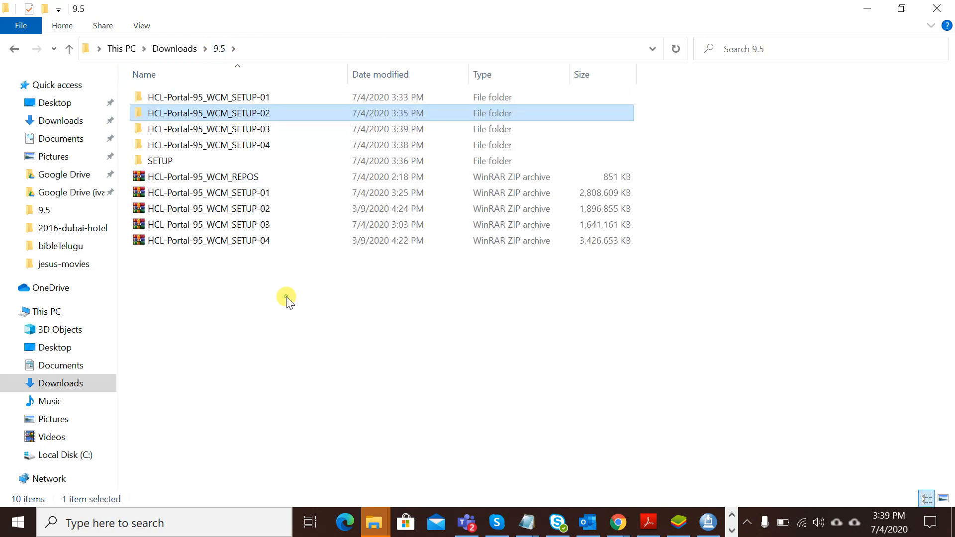
{"action": "left_click", "coordinate": [287, 300]}
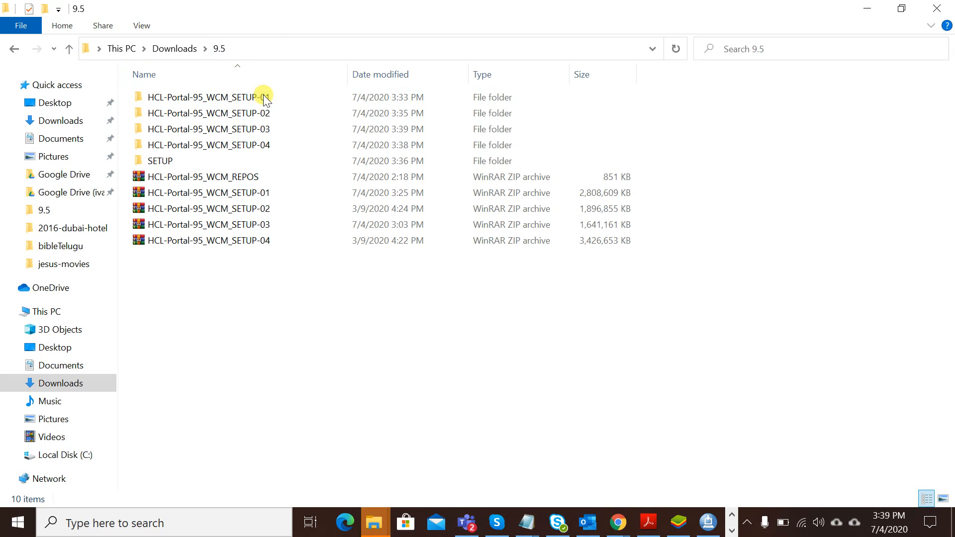
- Move the seven items from SETUP-01's SETUP into 9.5 and open the now-empty SETUP-04 folder
{"action": "double_click", "coordinate": [240, 97]}
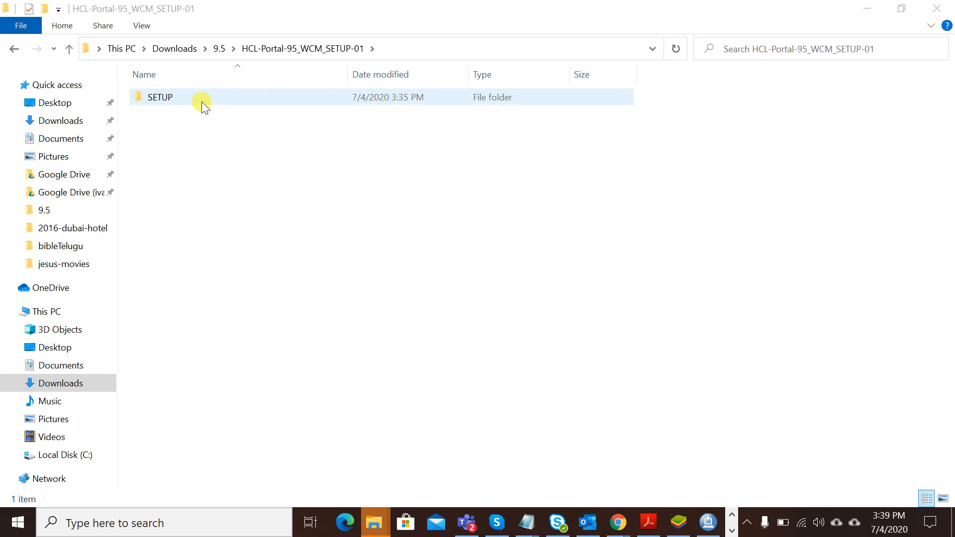
{"action": "left_click", "coordinate": [220, 48]}
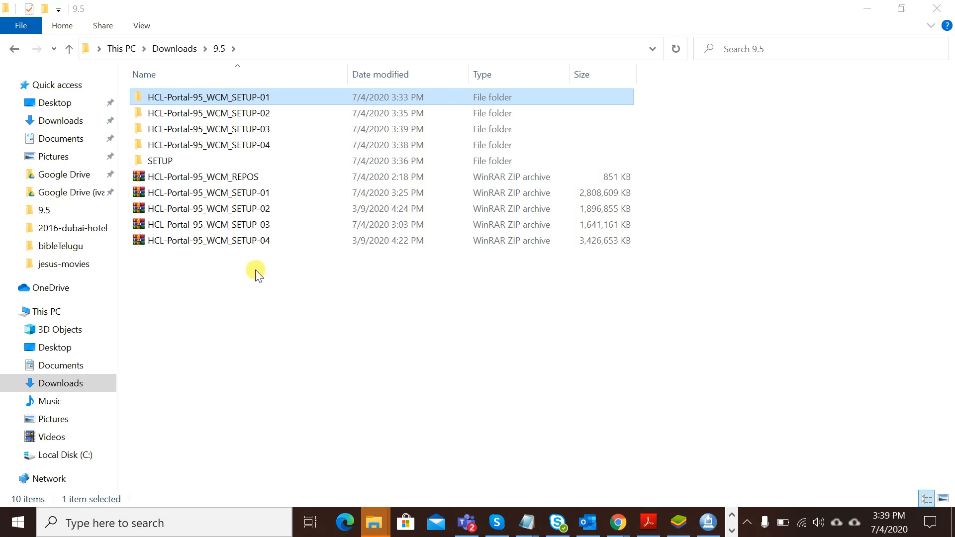
{"action": "double_click", "coordinate": [250, 99]}
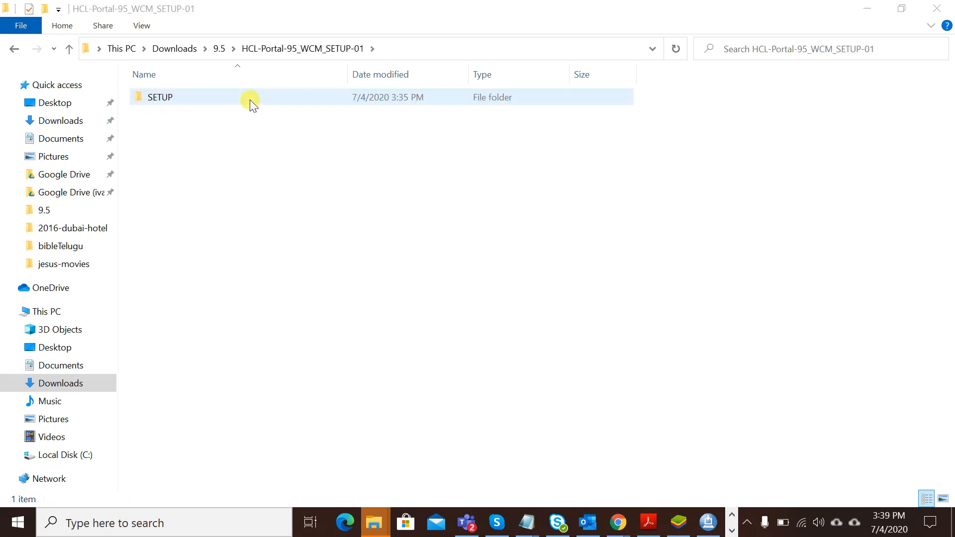
{"action": "left_click", "coordinate": [217, 97]}
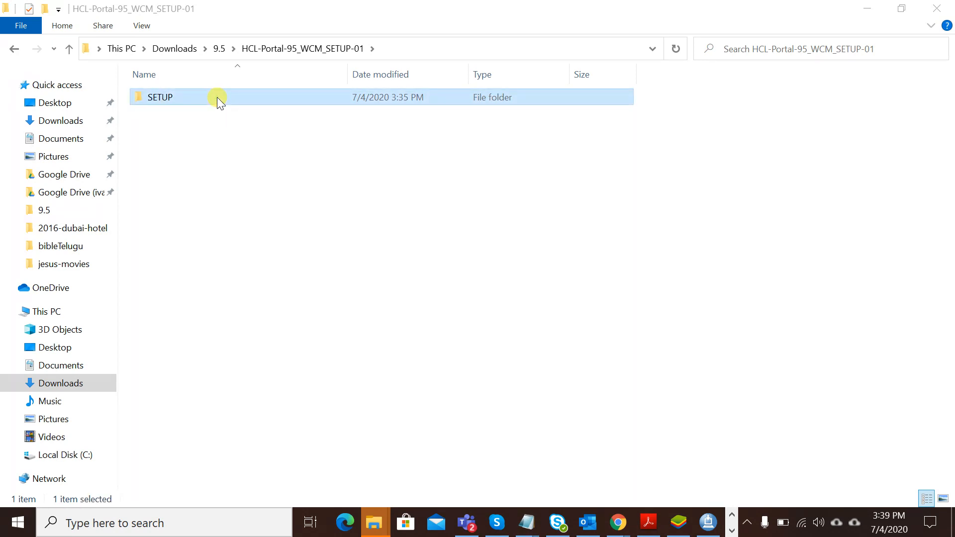
{"action": "key", "text": "alt+Left"}
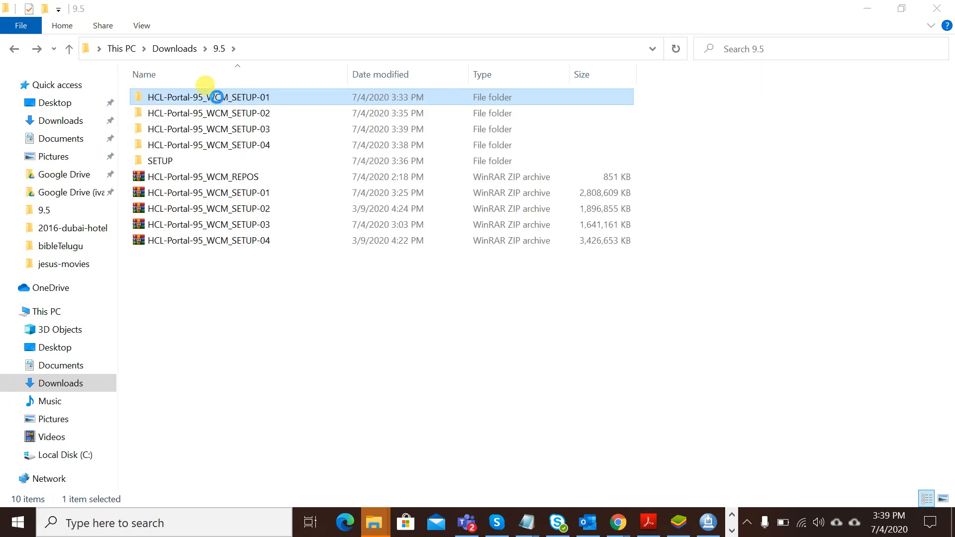
{"action": "key", "text": "ctrl+v"}
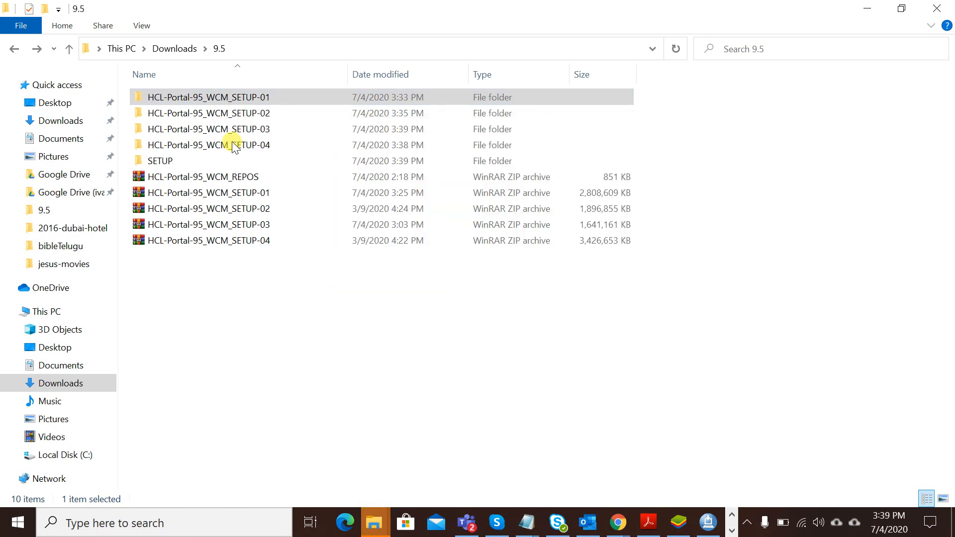
{"action": "key", "text": "s"}
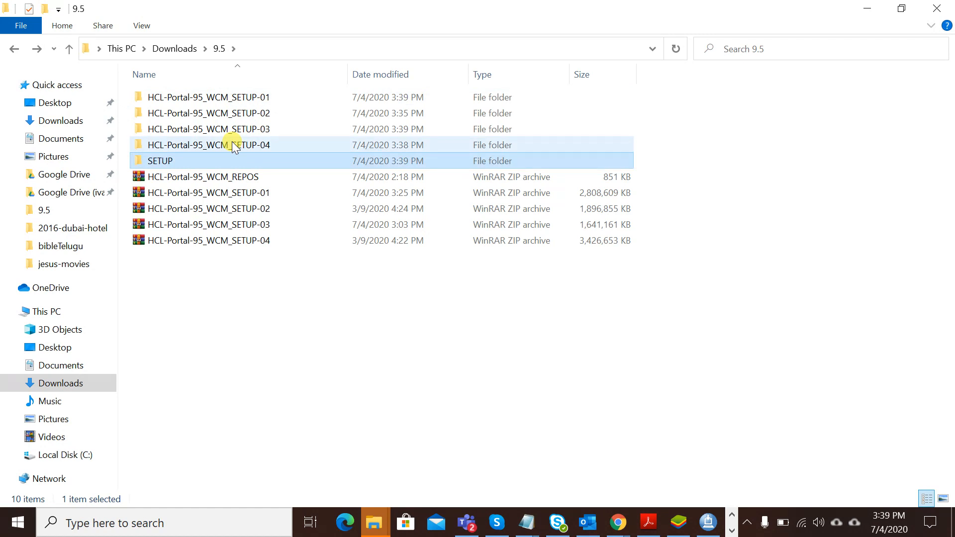
{"action": "double_click", "coordinate": [242, 145]}
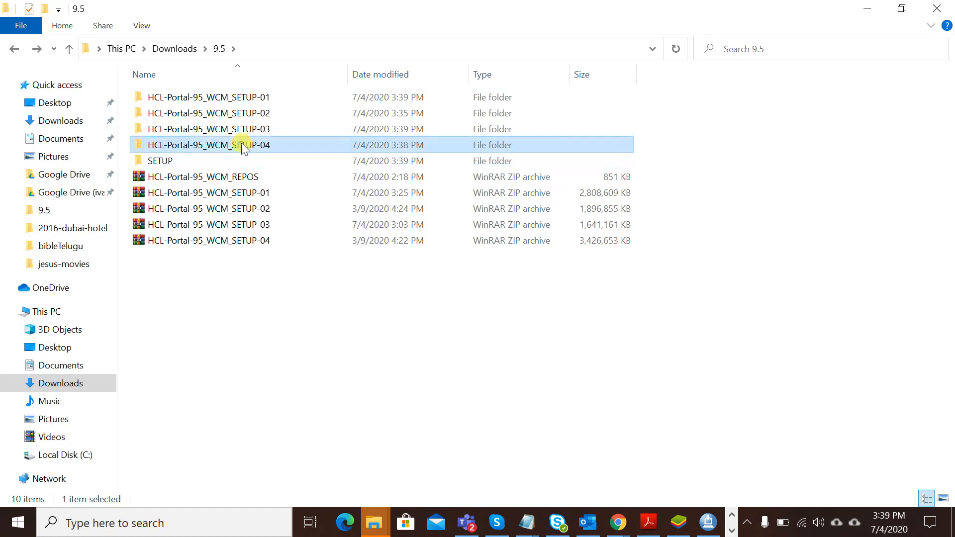
{"action": "left_click", "coordinate": [709, 522]}
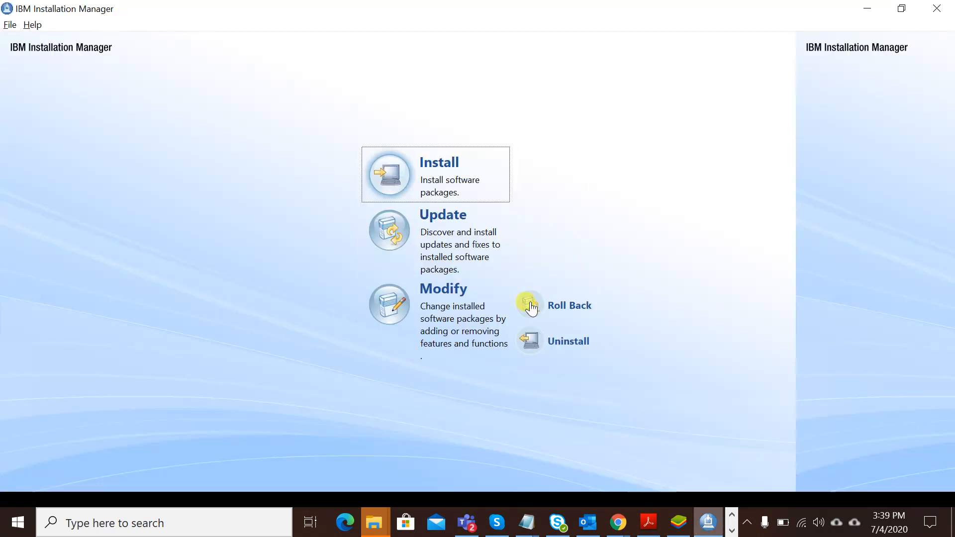
{"action": "left_click", "coordinate": [944, 11]}
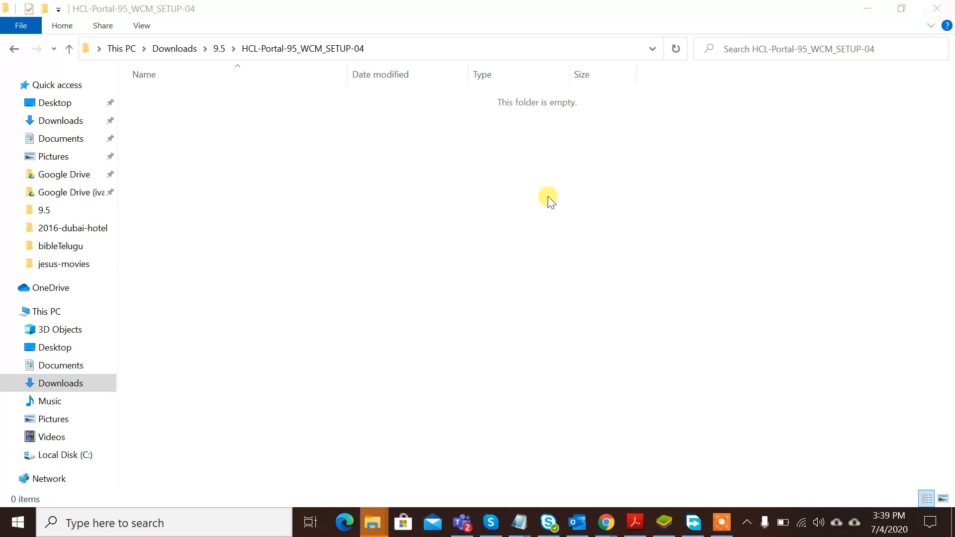
{"action": "left_click", "coordinate": [218, 48]}
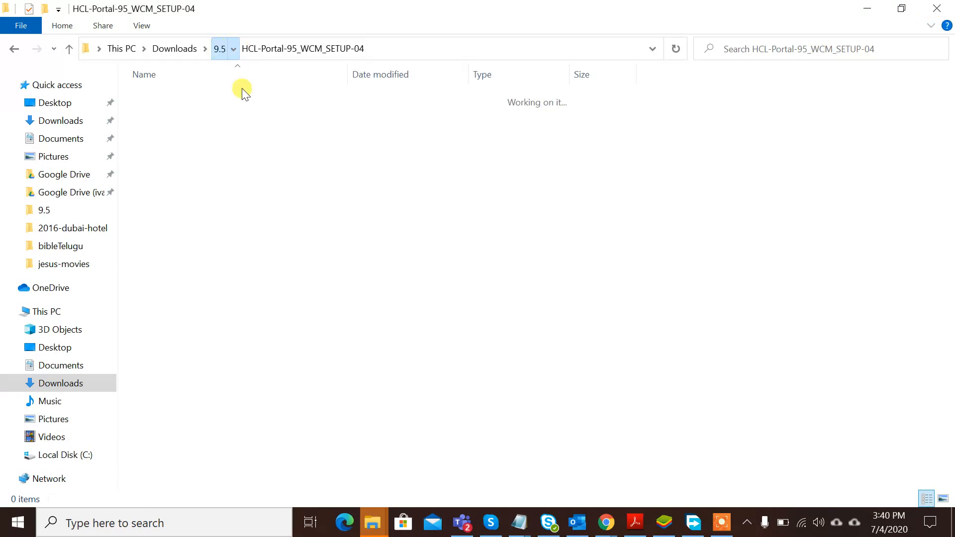
{"action": "double_click", "coordinate": [236, 130]}
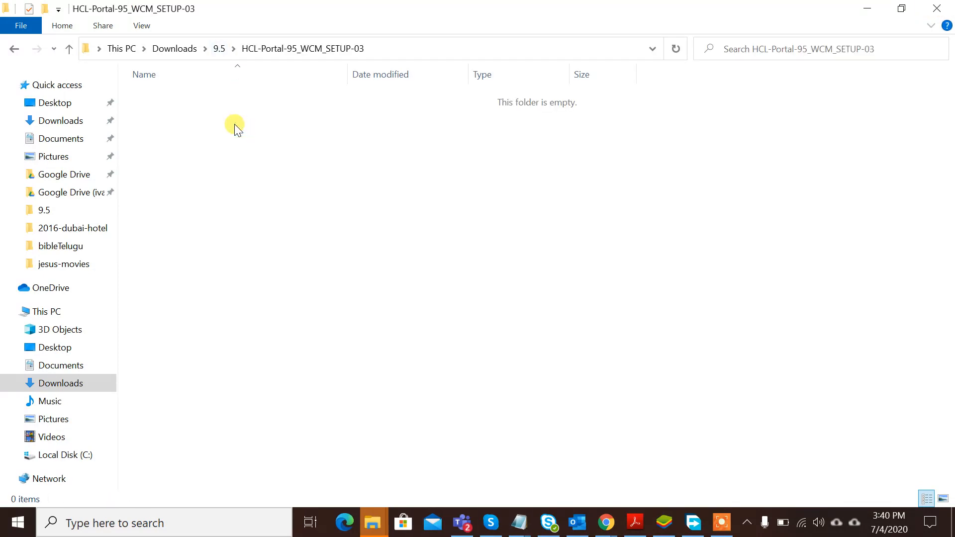
{"action": "left_click", "coordinate": [218, 48]}
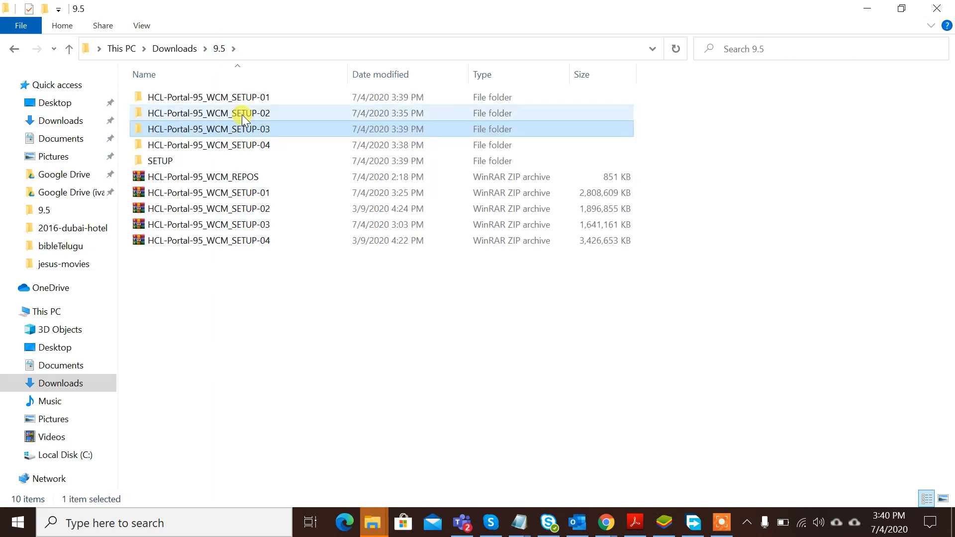
{"action": "double_click", "coordinate": [241, 114]}
{"action": "left_click", "coordinate": [213, 50]}
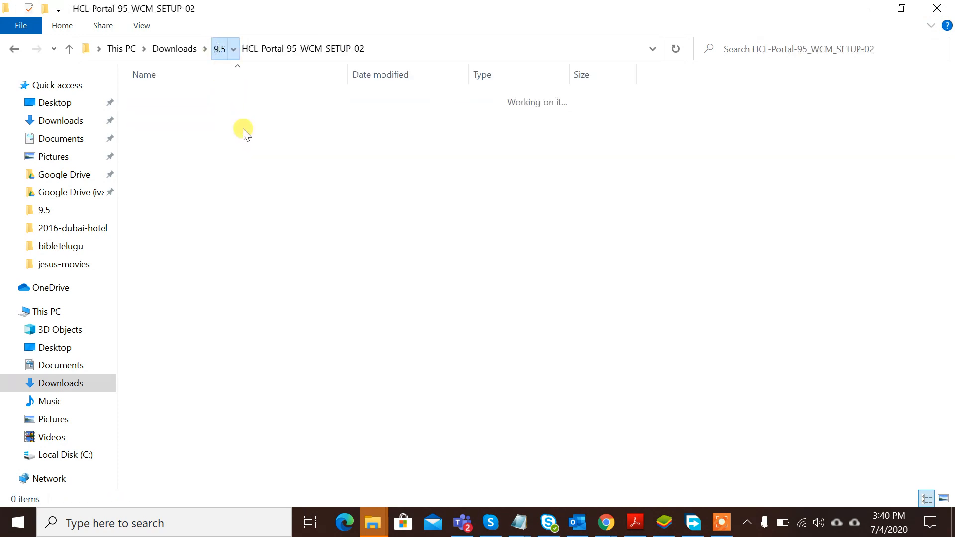
{"action": "double_click", "coordinate": [238, 99]}
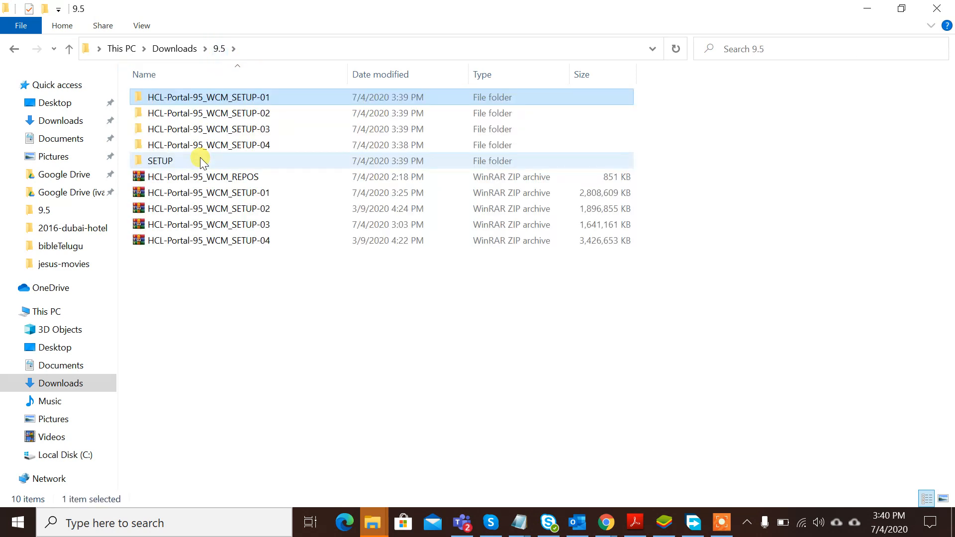
{"action": "double_click", "coordinate": [192, 160]}
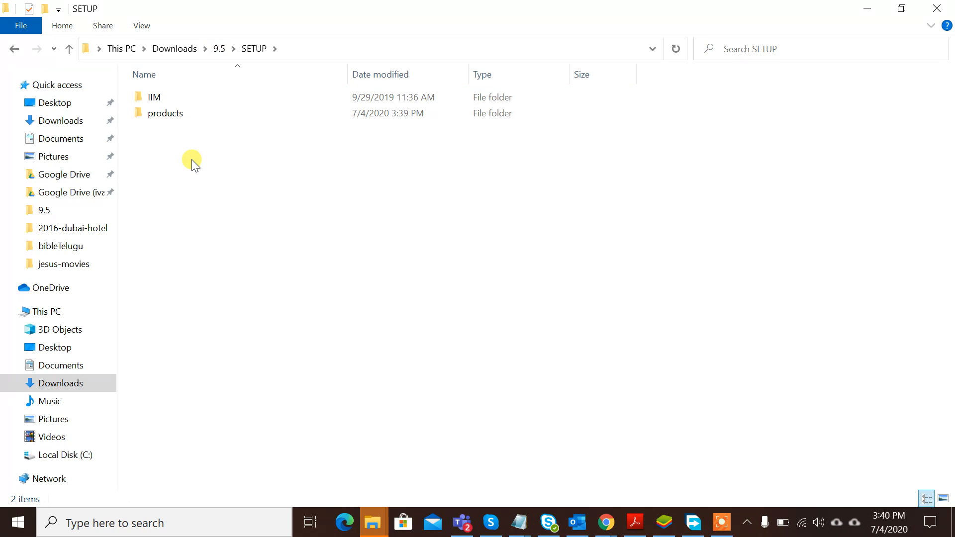
{"action": "left_click", "coordinate": [166, 94]}
{"action": "left_click", "coordinate": [175, 114]}
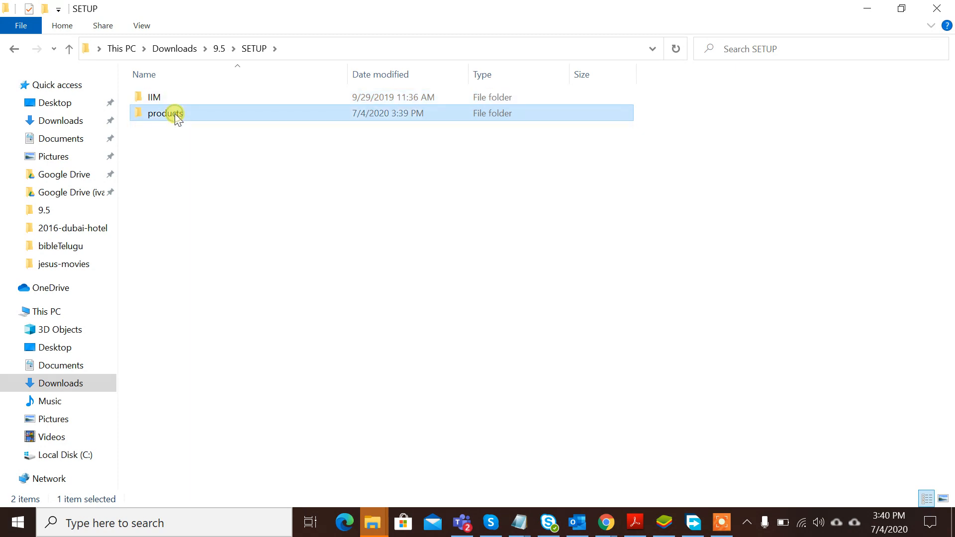
{"action": "left_click", "coordinate": [195, 168]}
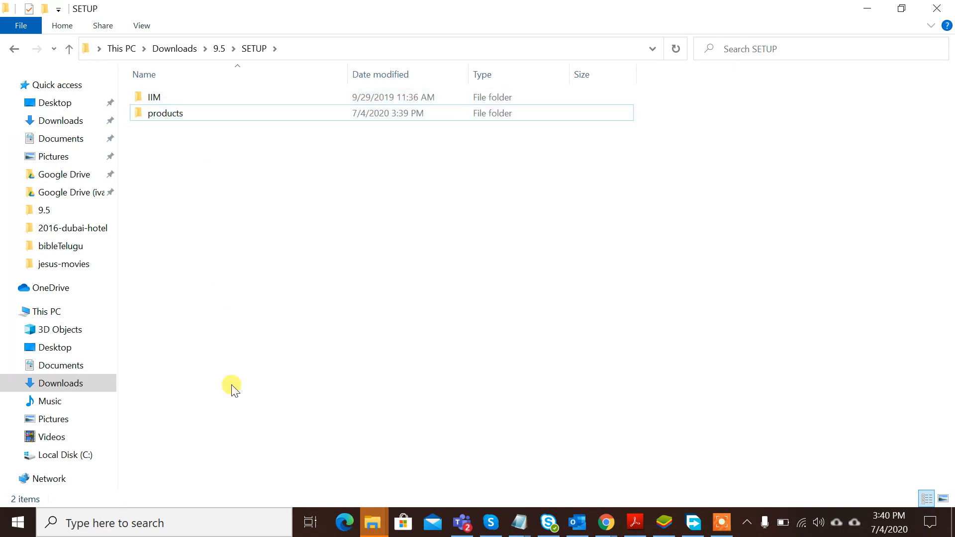
{"action": "left_click", "coordinate": [73, 525]}
- Start a Notepad note: 'HCL 9.5 digital experience, ibm websphere portal 9.5 installation ,, is a tricky thing'
{"action": "type", "text": "n"}
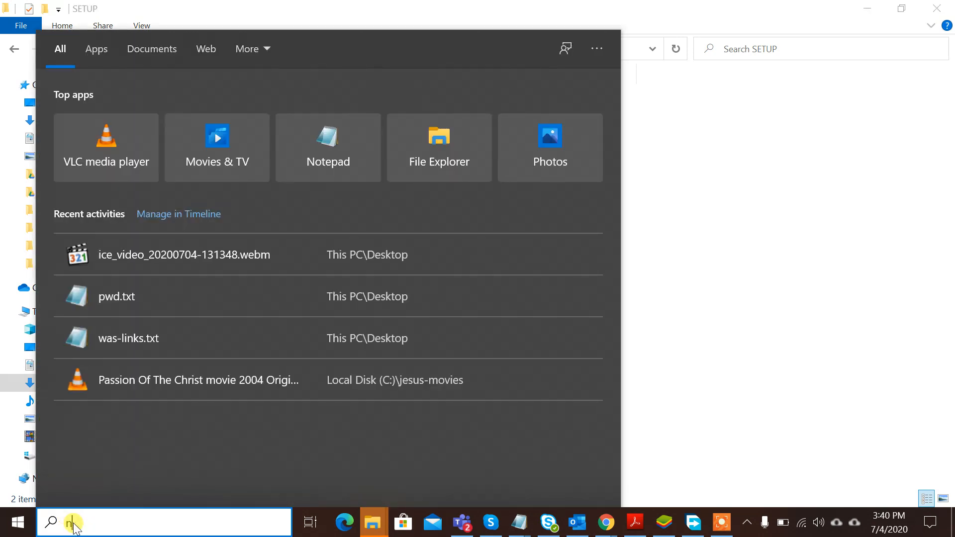
{"action": "type", "text": "otepad"}
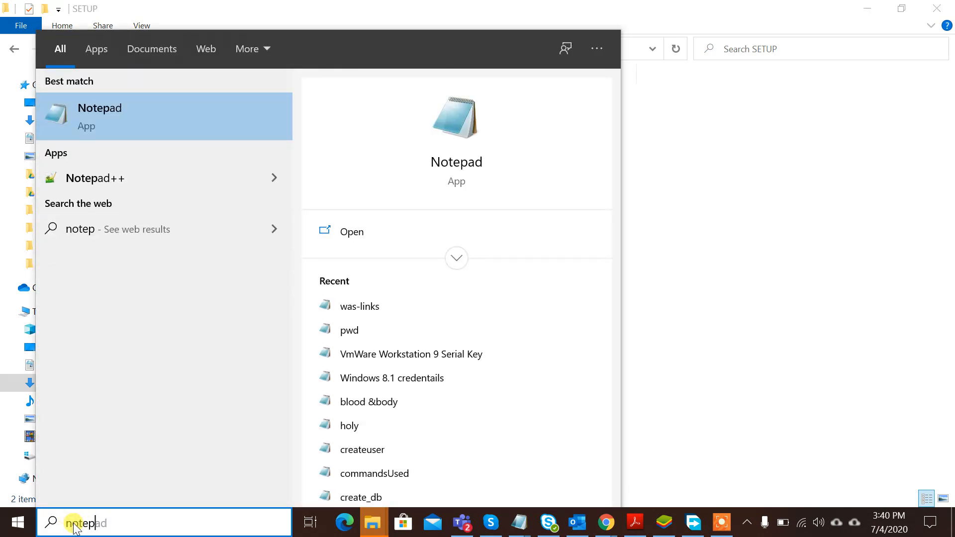
{"action": "key", "text": "Return"}
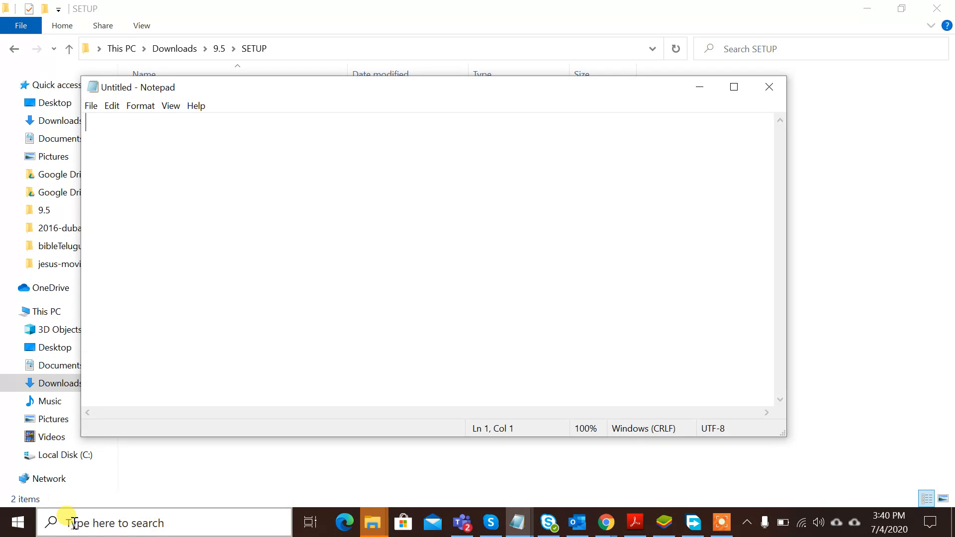
{"action": "type", "text": "HCL"}
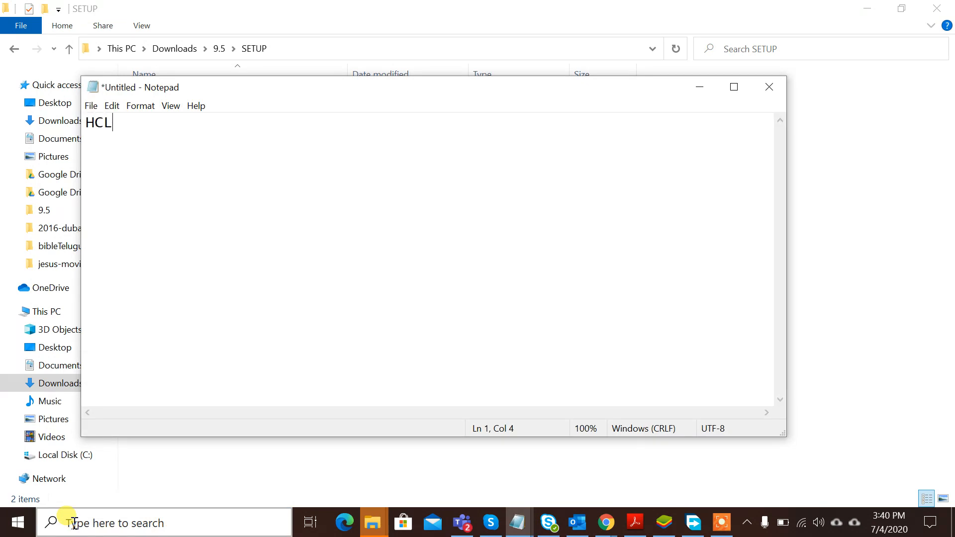
{"action": "type", "text": " 9.5 digital expi"}
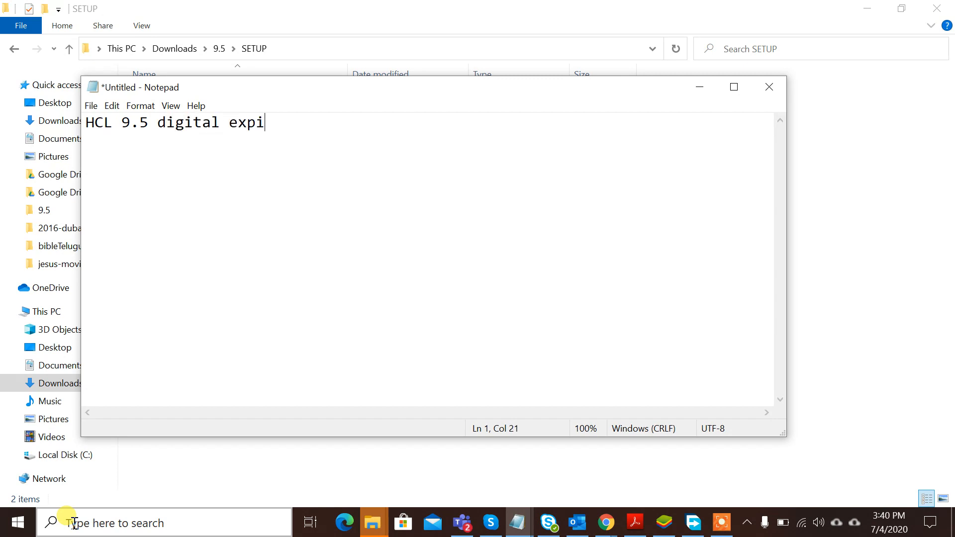
{"action": "key", "text": "BackSpace"}
{"action": "type", "text": "erience,"}
{"action": "key", "text": "Return"}
{"action": "type", "text": "ibm webs"}
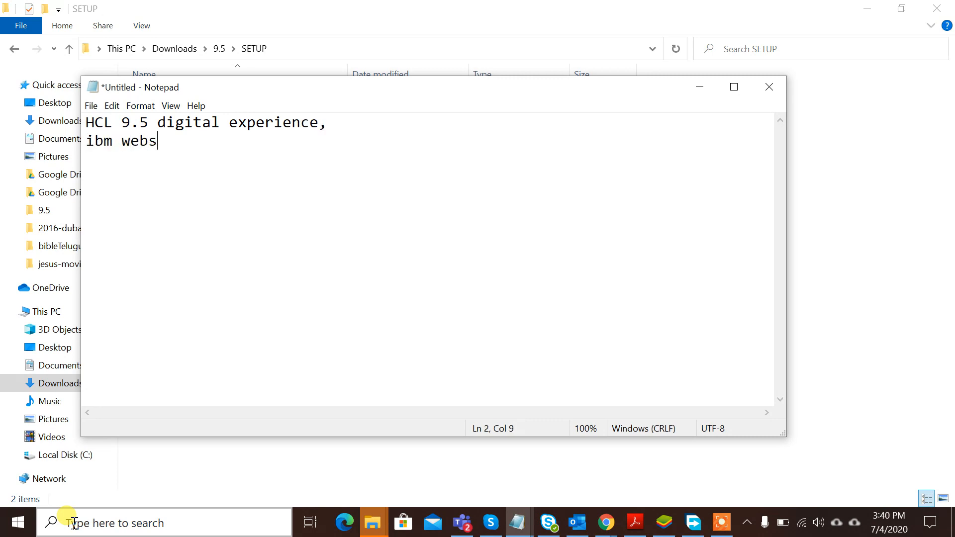
{"action": "type", "text": "phere porta"}
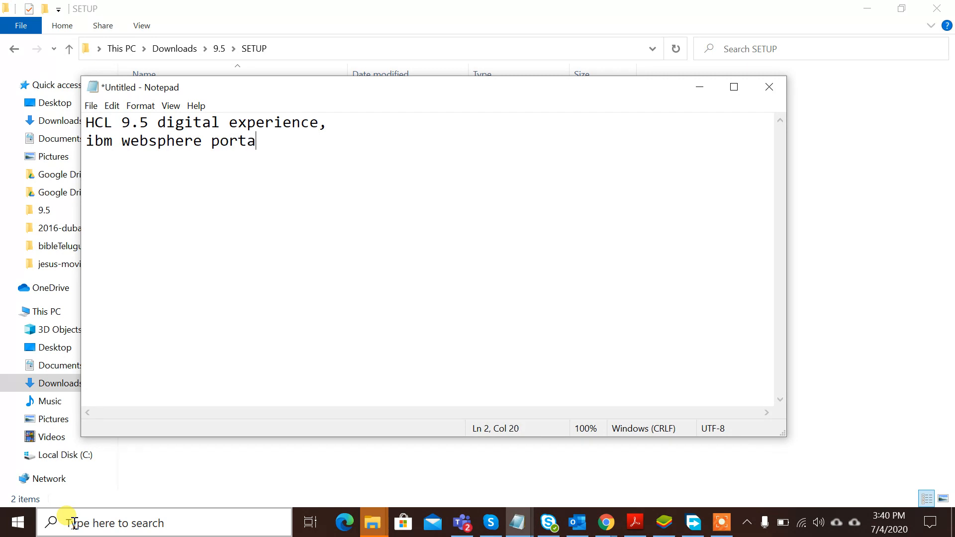
{"action": "type", "text": "l 9.5 installation ,"}
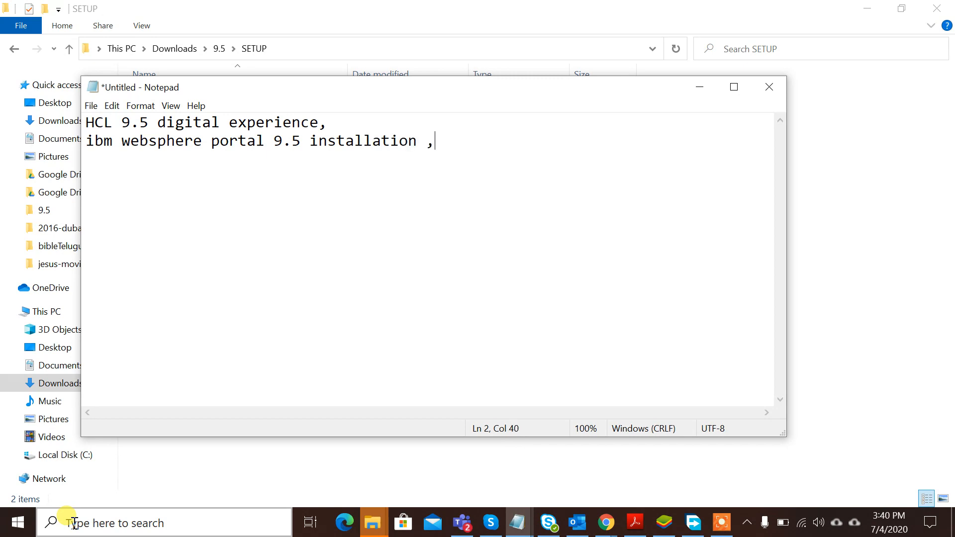
{"action": "type", "text": ", is a tricky thing"}
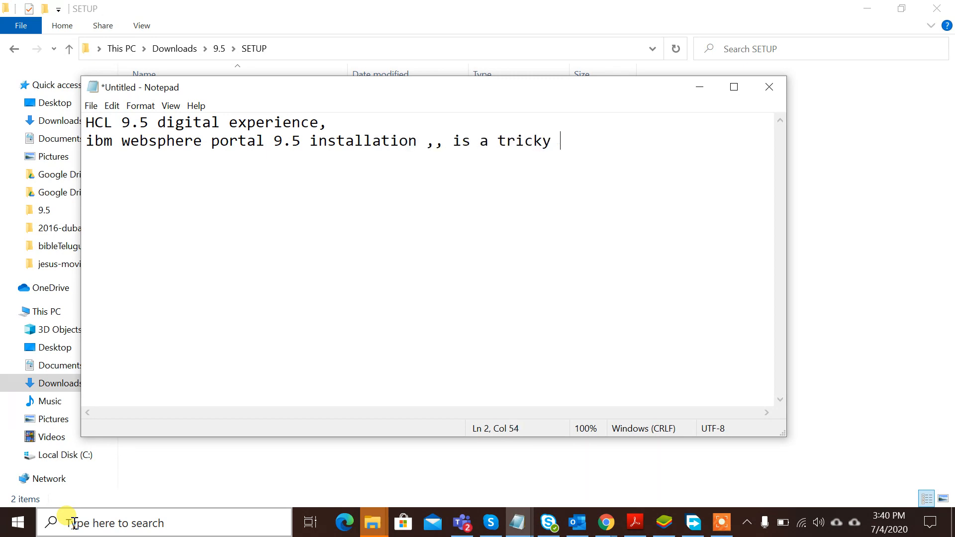
- List the steps: '1. you need to install was 9.0 with jdk 8.0', '2. portal 85', '3.portal 95'
{"action": "key", "text": "Return"}
{"action": "type", "text": "1. you n"}
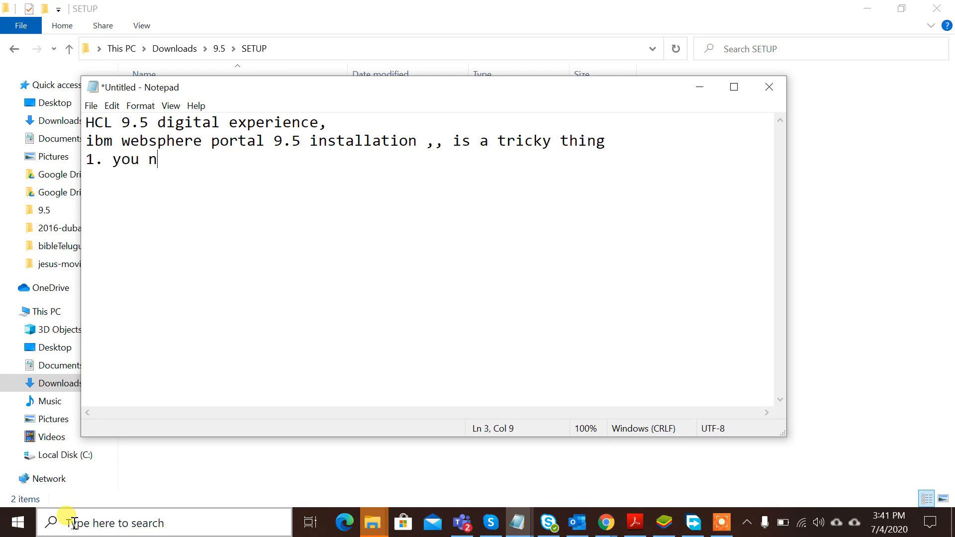
{"action": "type", "text": "eed to in"}
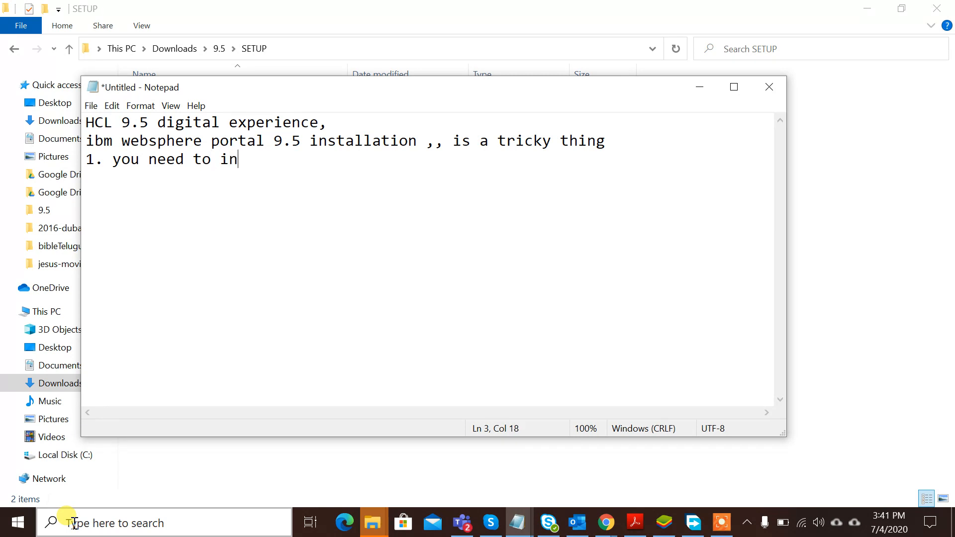
{"action": "type", "text": "stall was 9.0"}
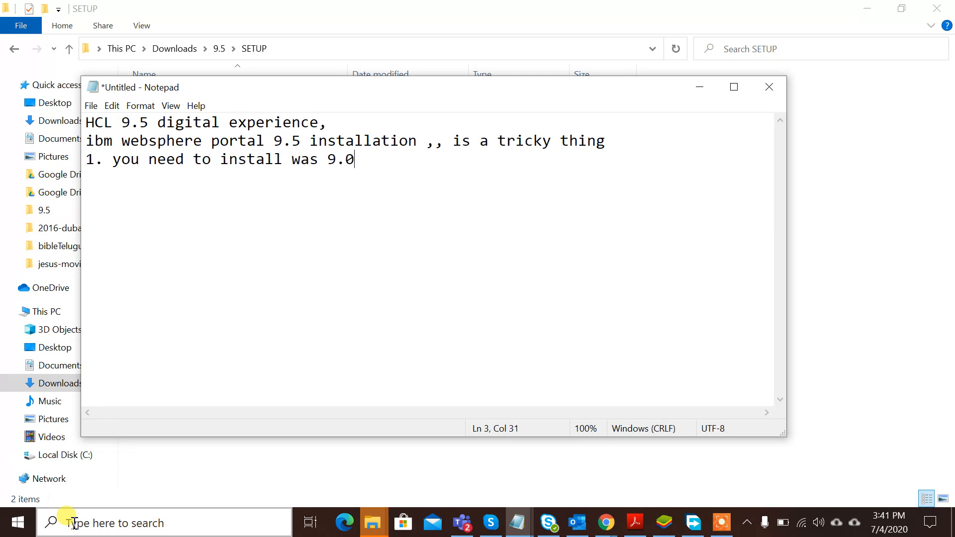
{"action": "type", "text": " with ja"}
{"action": "key", "text": "BackSpace"}
{"action": "type", "text": "dk "}
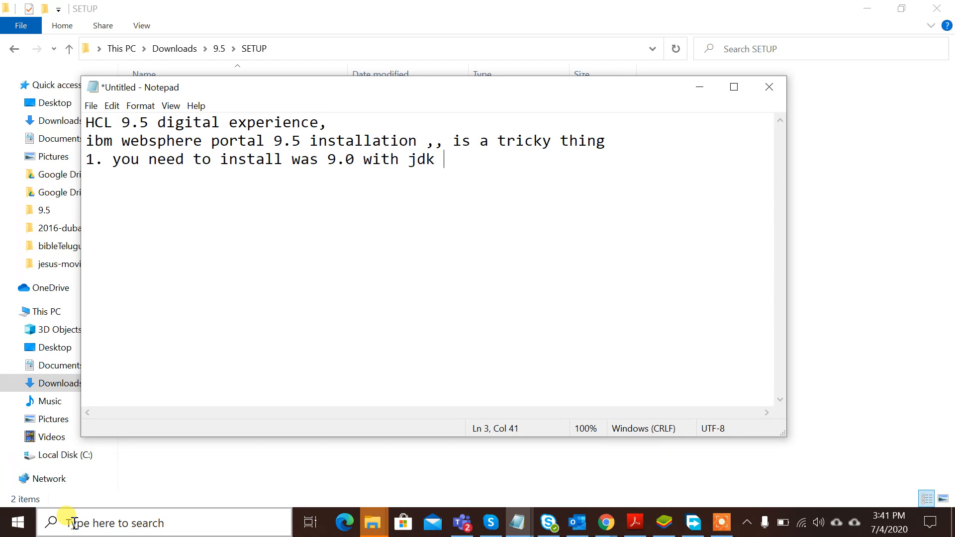
{"action": "type", "text": "8.0"}
{"action": "key", "text": "Return"}
{"action": "type", "text": "2. portal "}
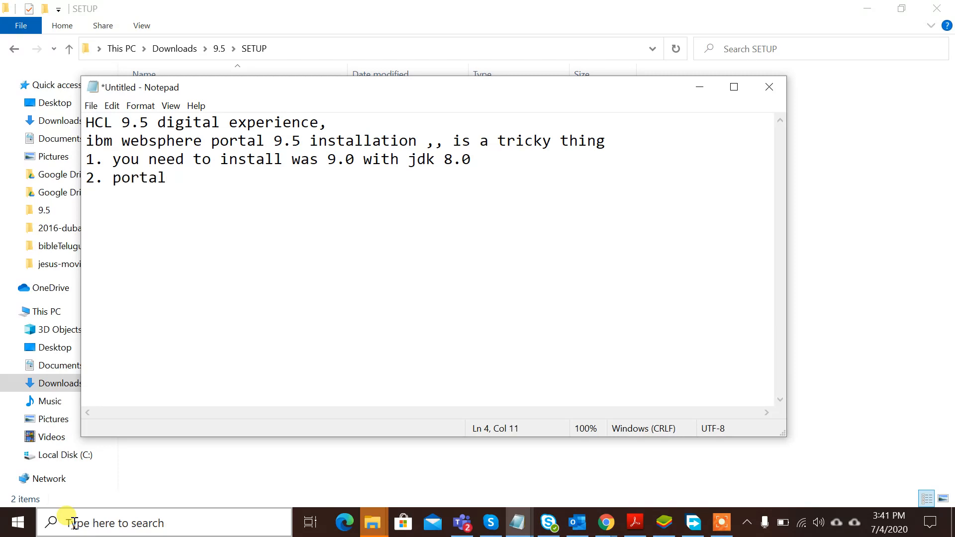
{"action": "type", "text": "85"}
{"action": "key", "text": "Return"}
{"action": "type", "text": "3.portal "}
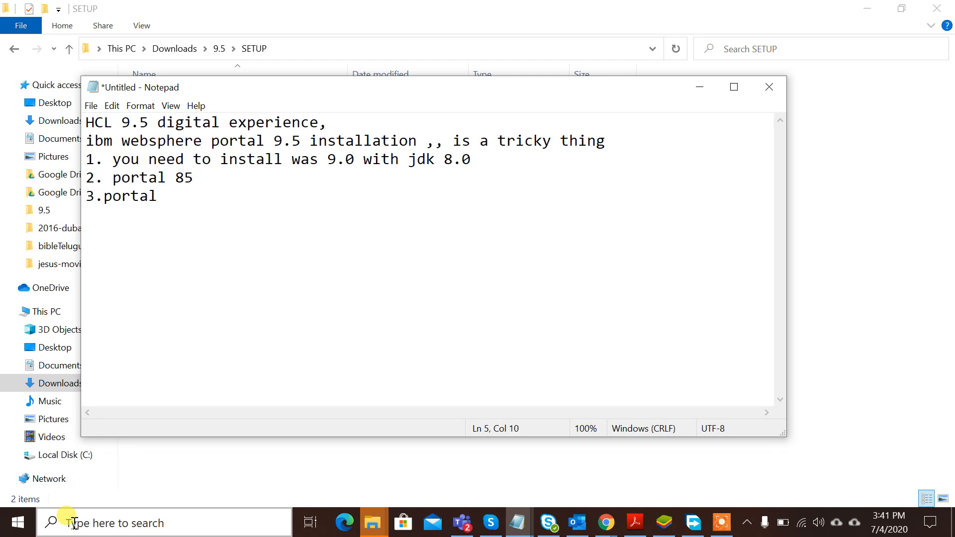
{"action": "type", "text": "95"}
{"action": "key", "text": "Return"}
{"action": "key", "text": "Return"}
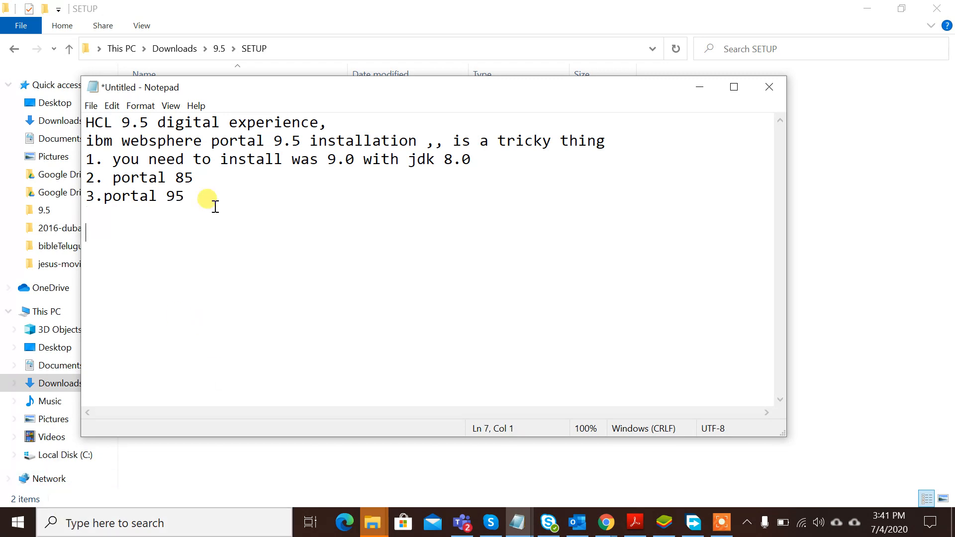
{"action": "left_click", "coordinate": [200, 179]}
- Open 9.5\SETUP\products to view JDK805, WASND905, WP85_Server and WP95_WCM installer folders
{"action": "key", "text": "Down"}
{"action": "left_click", "coordinate": [852, 207]}
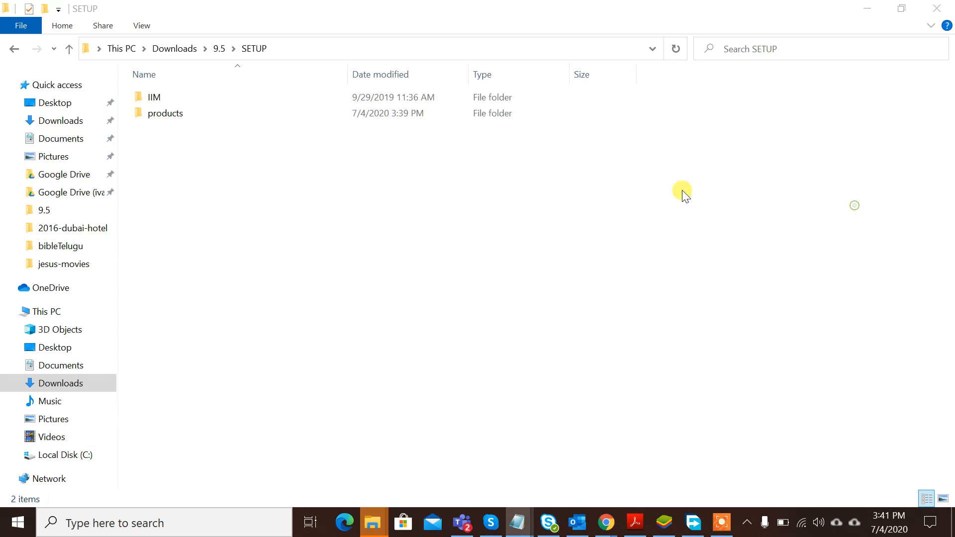
{"action": "double_click", "coordinate": [187, 109]}
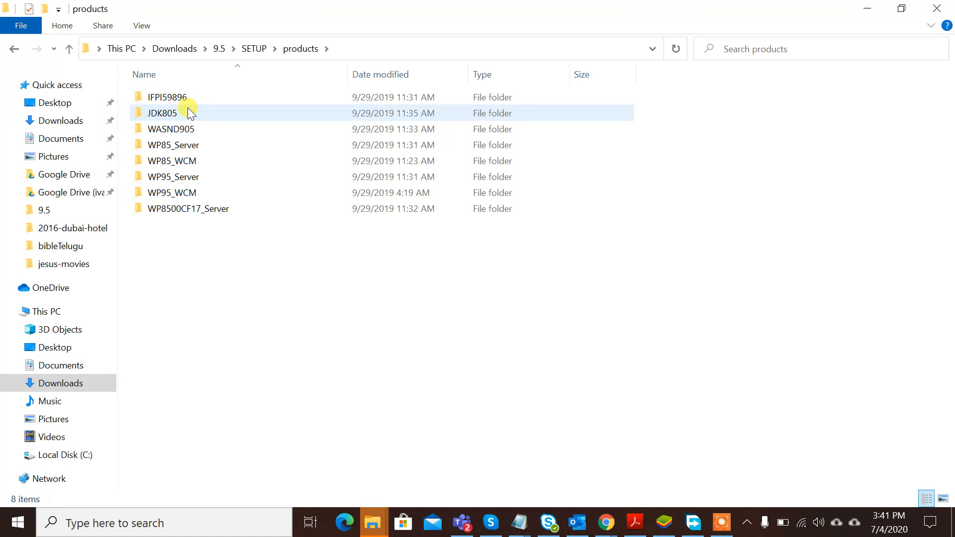
{"action": "key", "text": "alt"}
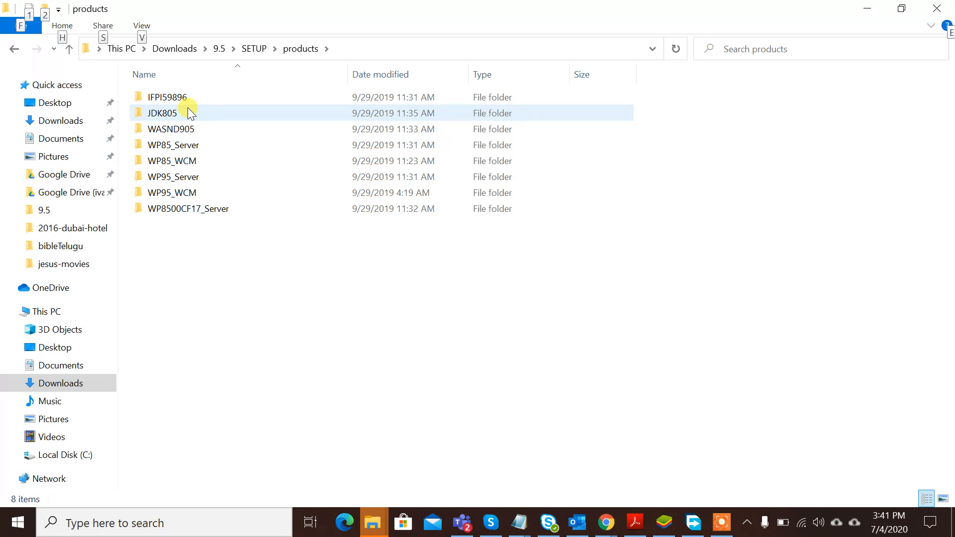
{"action": "key", "text": "alt+Tab"}
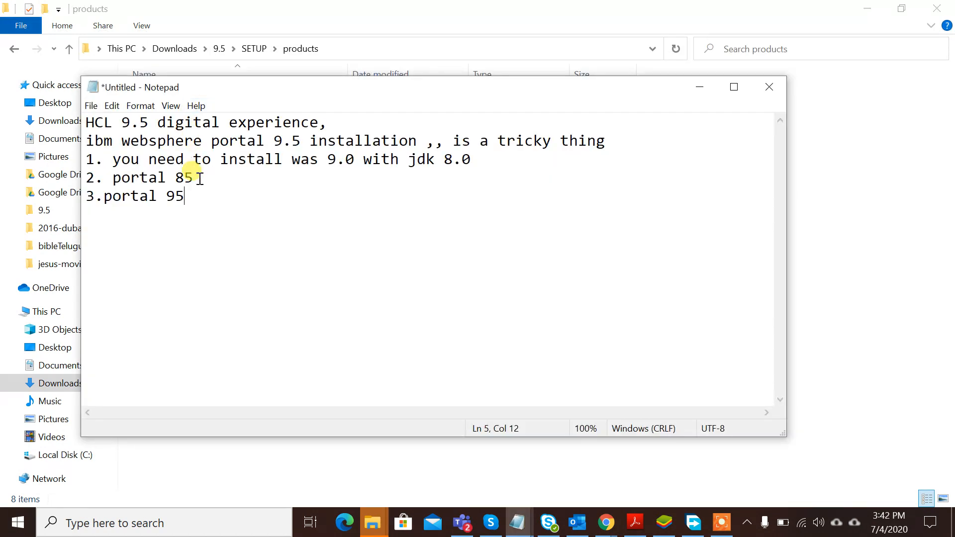
- Insert step '3. cf17 for 85' after portal 85 and renumber the portal 95 step as 4
{"action": "left_click", "coordinate": [200, 178]}
{"action": "key", "text": "Return"}
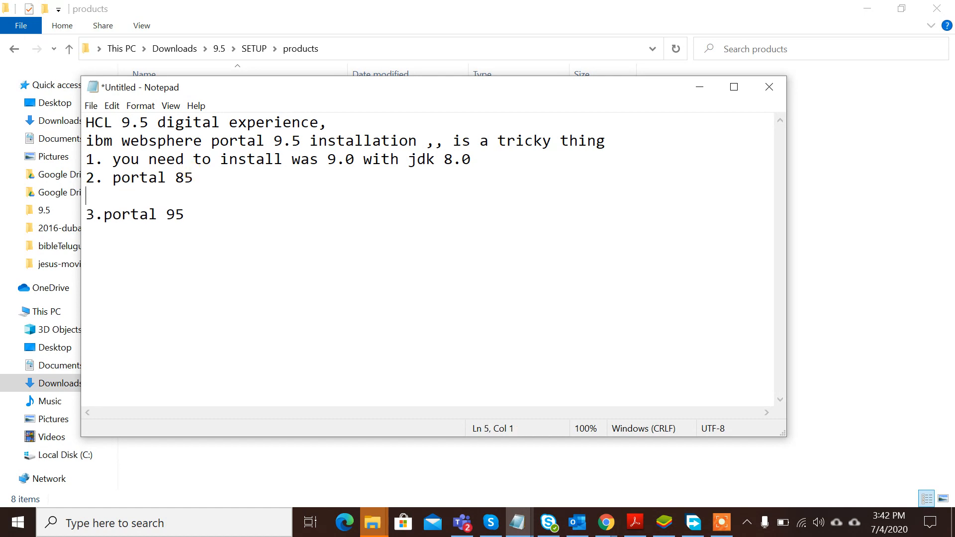
{"action": "type", "text": "3. cf17 for 85"}
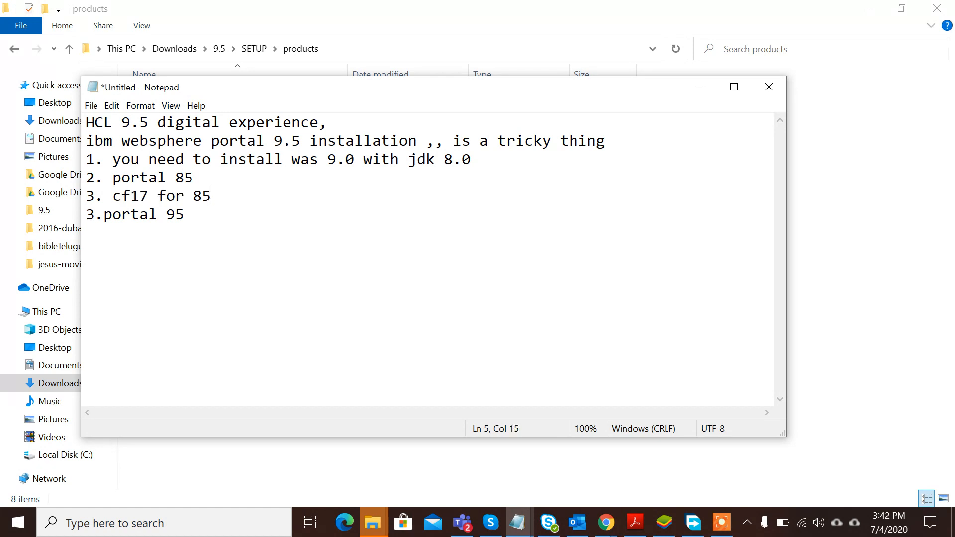
{"action": "key", "text": "Down"}
{"action": "key", "text": "Left"}
{"action": "key", "text": "Left"}
{"action": "key", "text": "Left"}
{"action": "key", "text": "Left"}
{"action": "key", "text": "Left"}
{"action": "key", "text": "Left"}
{"action": "key", "text": "Left"}
{"action": "key", "text": "Left"}
{"action": "key", "text": "Left"}
{"action": "key", "text": "Left"}
{"action": "key", "text": "Left"}
{"action": "type", "text": "4"}
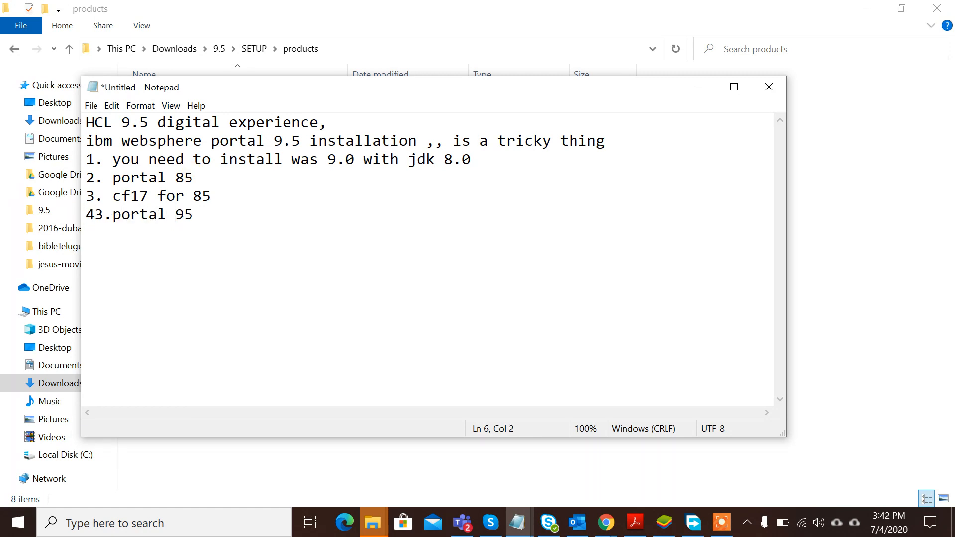
{"action": "type", "text": "4"}
{"action": "key", "text": "Right"}
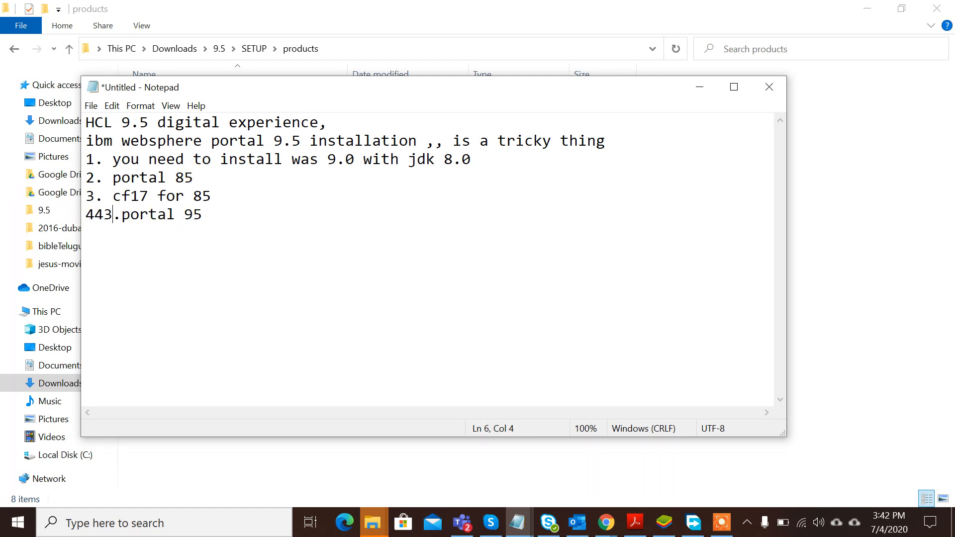
{"action": "key", "text": "BackSpace"}
{"action": "key", "text": "BackSpace"}
{"action": "key", "text": "Right"}
{"action": "key", "text": "Right"}
{"action": "key", "text": "Right"}
{"action": "key", "text": "Right"}
{"action": "key", "text": "Right"}
{"action": "key", "text": "Right"}
{"action": "key", "text": "Right"}
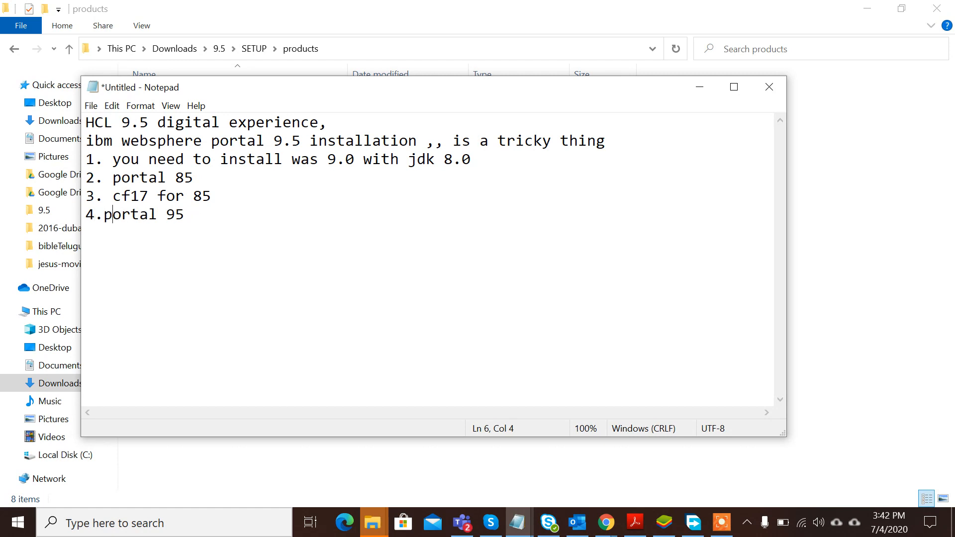
- Append '(unsupported os error)' to the portal 85 line
{"action": "left_click", "coordinate": [203, 181]}
{"action": "type", "text": "()"}
{"action": "key", "text": "Left"}
{"action": "type", "text": "un suppor"}
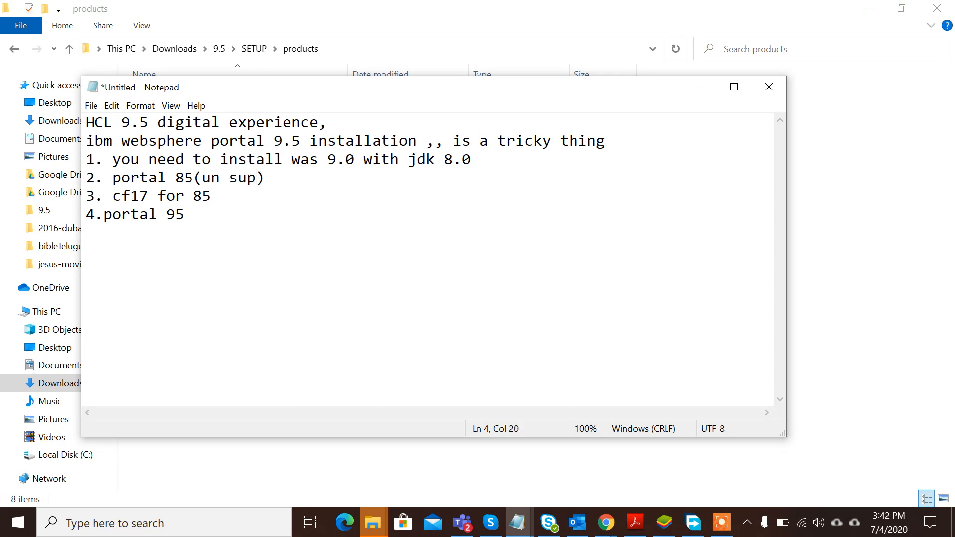
{"action": "type", "text": "ted"}
{"action": "key", "text": "Left"}
{"action": "key", "text": "Left"}
{"action": "key", "text": "Left"}
{"action": "key", "text": "Left"}
{"action": "key", "text": "Left"}
{"action": "key", "text": "Left"}
{"action": "key", "text": "Left"}
{"action": "key", "text": "Left"}
{"action": "key", "text": "Left"}
{"action": "key", "text": "BackSpace"}
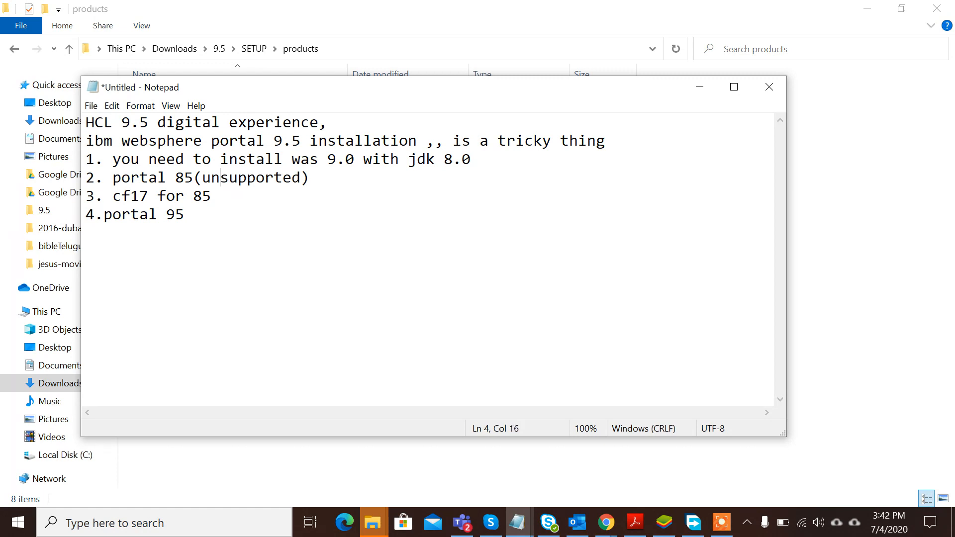
{"action": "key", "text": "Right"}
{"action": "key", "text": "Right"}
{"action": "key", "text": "Right"}
{"action": "key", "text": "Right"}
{"action": "key", "text": "Right"}
{"action": "key", "text": "Right"}
{"action": "key", "text": "Right"}
{"action": "key", "text": "Right"}
{"action": "key", "text": "Right"}
{"action": "type", "text": "os error"}
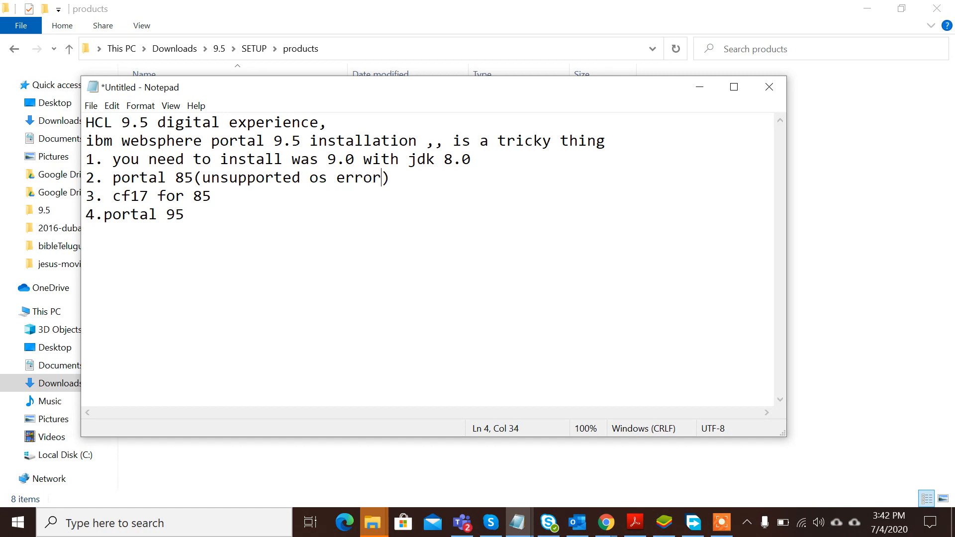
- Add '(unsupported os error)' to the cf17 for 85 and portal 95 lines, then open a new line
{"action": "key", "text": "Down"}
{"action": "type", "text": "()"}
{"action": "key", "text": "Left"}
{"action": "type", "text": "unsuppo"}
{"action": "type", "text": "rted os "}
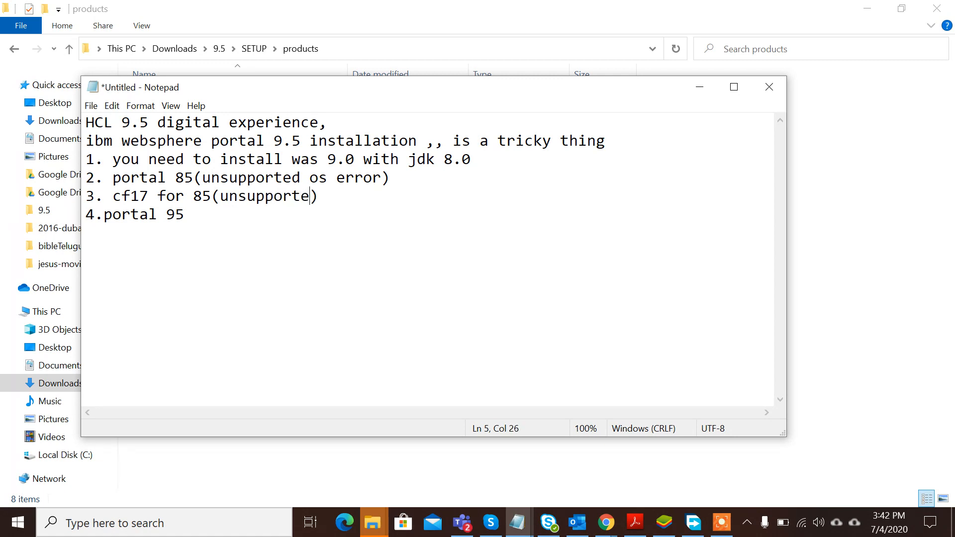
{"action": "type", "text": "error"}
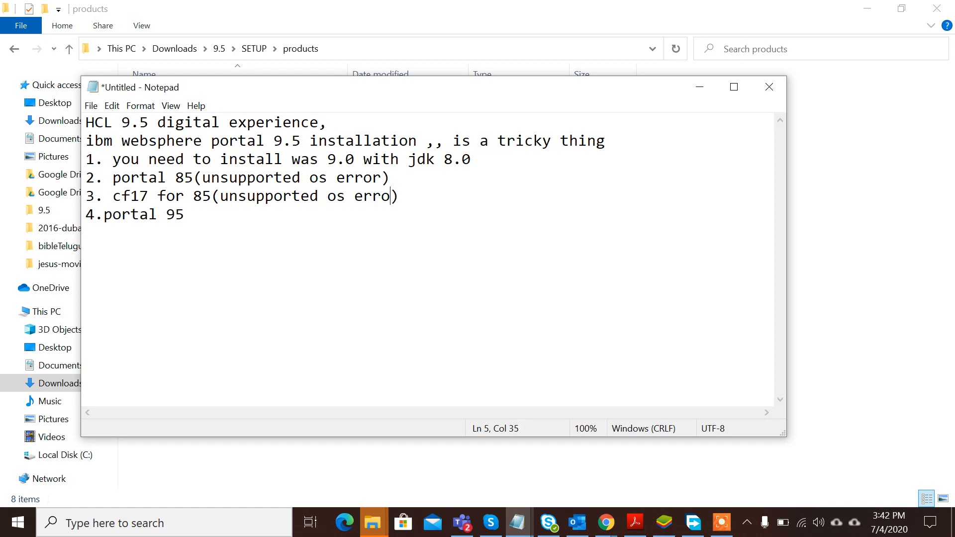
{"action": "key", "text": "Down"}
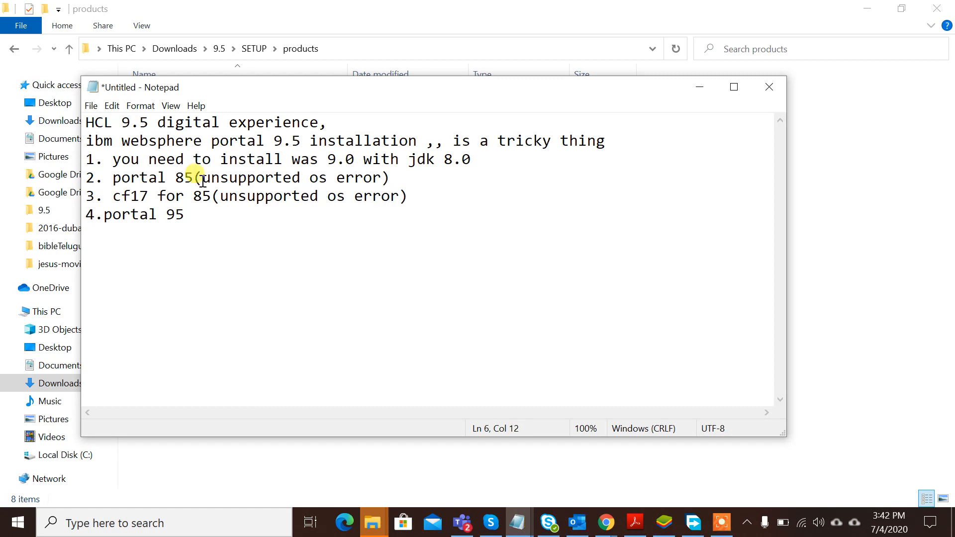
{"action": "type", "text": "()"}
{"action": "key", "text": "Left"}
{"action": "type", "text": "unsup"}
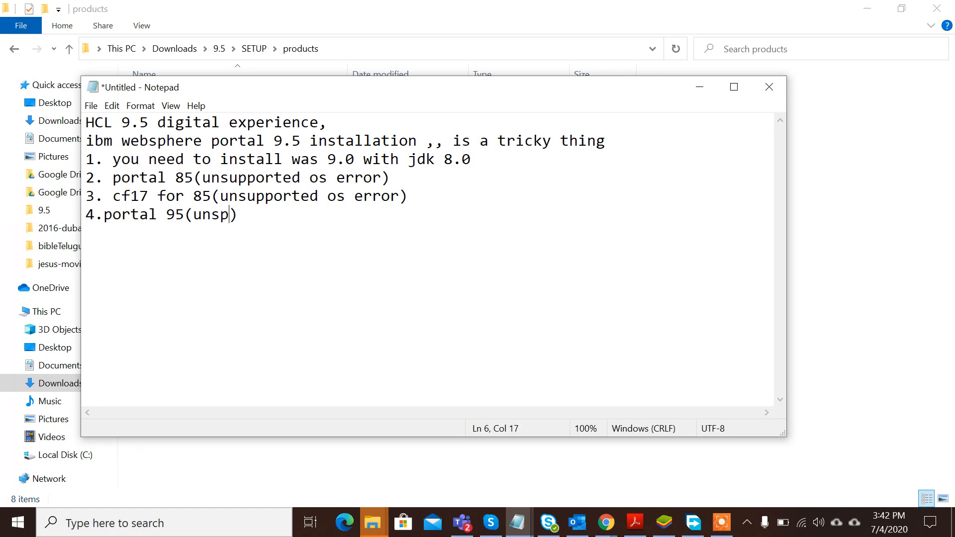
{"action": "type", "text": "ported o"}
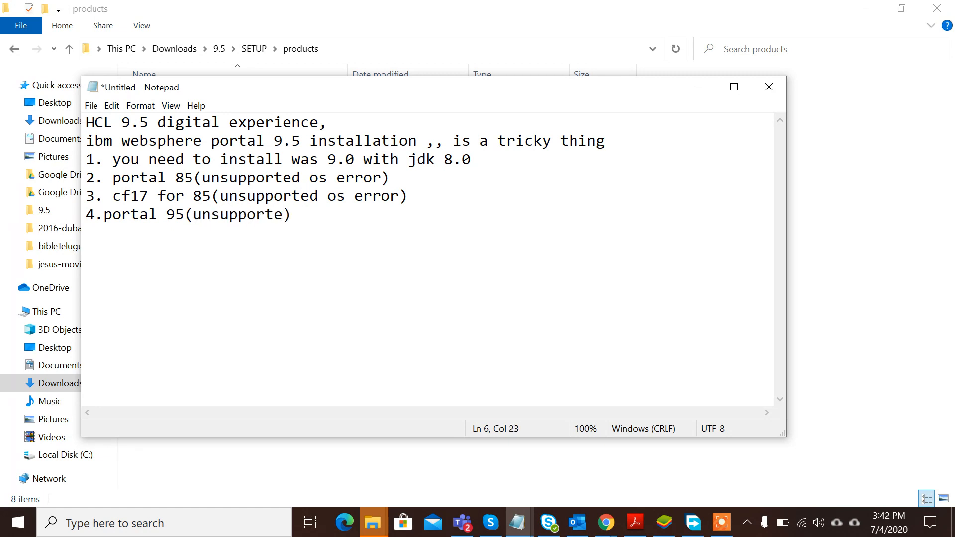
{"action": "type", "text": "s error"}
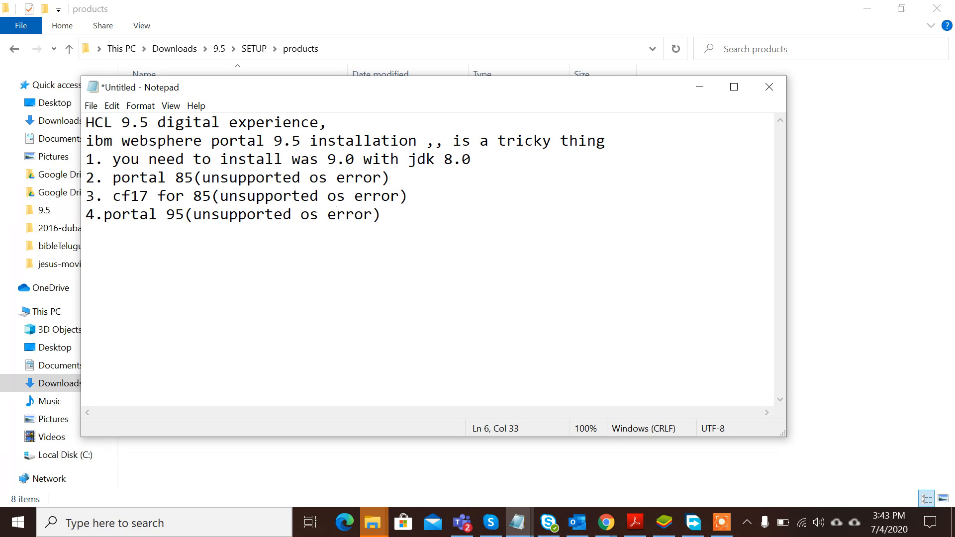
{"action": "key", "text": "End"}
{"action": "key", "text": "Return"}
- Write 'to over come this error ,, we need to do a IF what is if,, interimfix apply to was 9.0'
{"action": "type", "text": "to over come this e"}
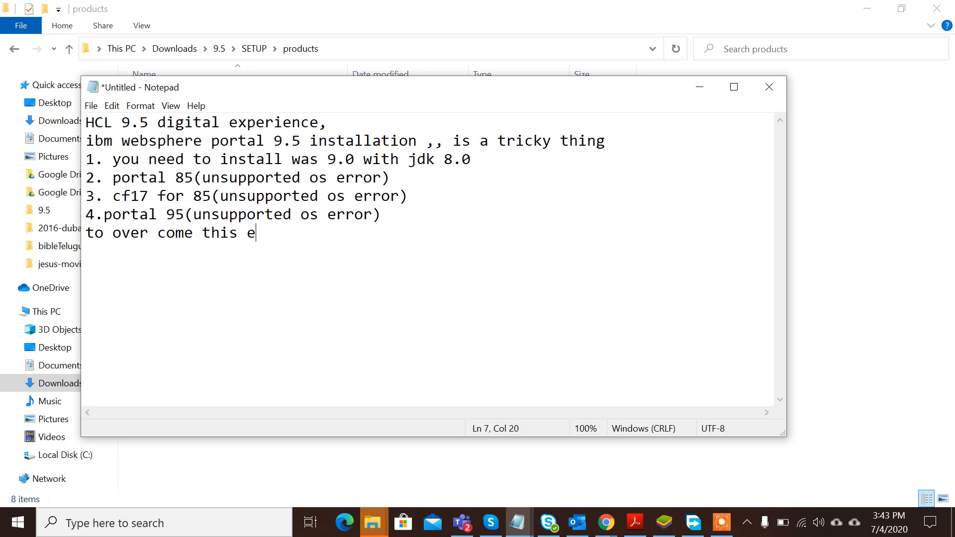
{"action": "type", "text": "rror ,, we nee"}
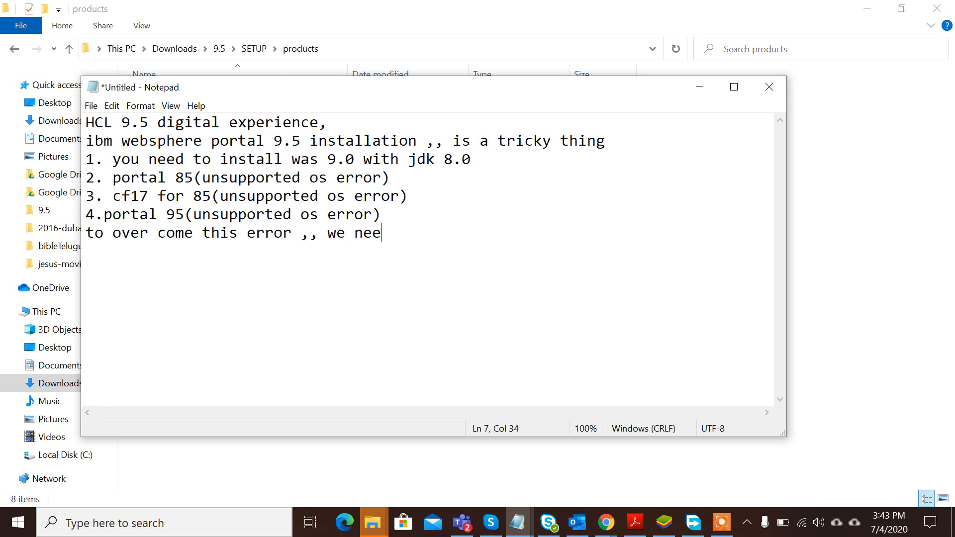
{"action": "type", "text": "d to do a IF"}
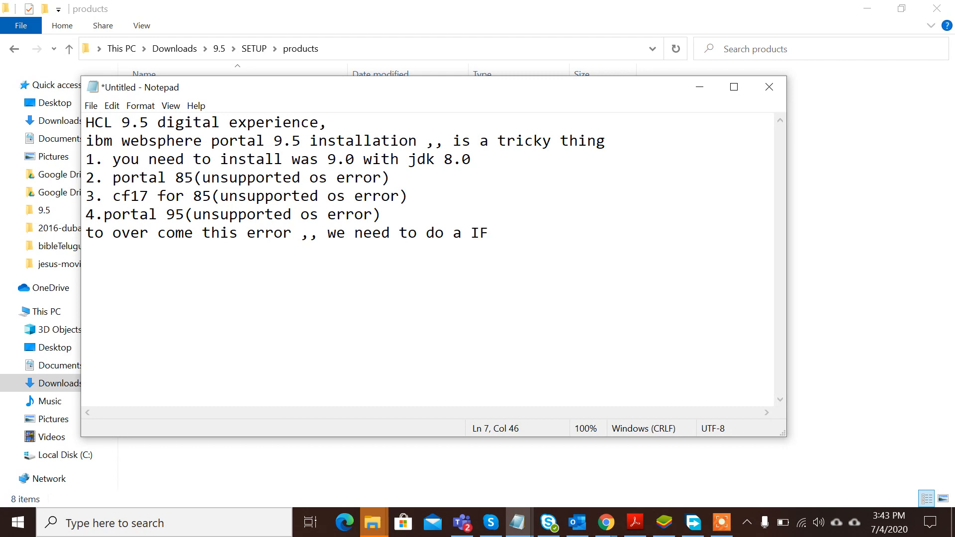
{"action": "type", "text": " what is if"}
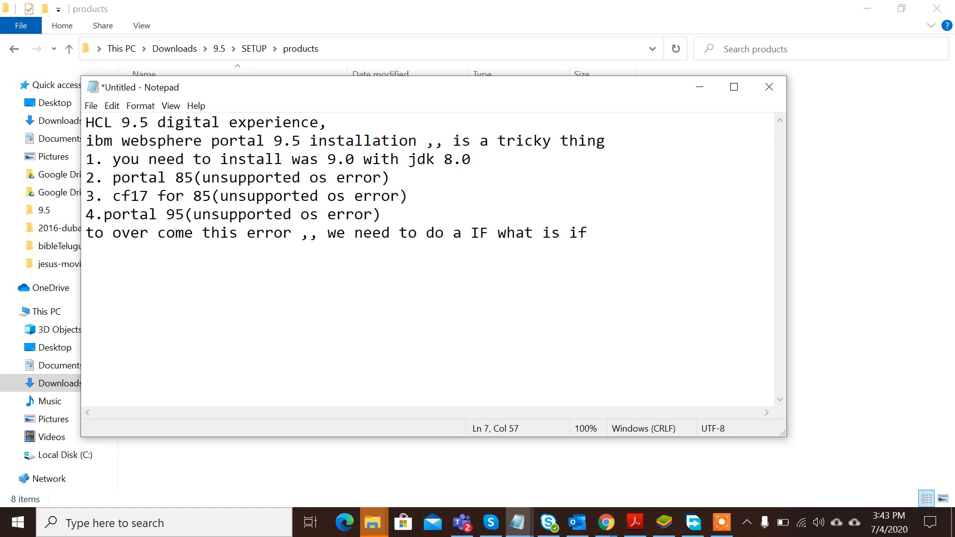
{"action": "type", "text": ",, interimfix"}
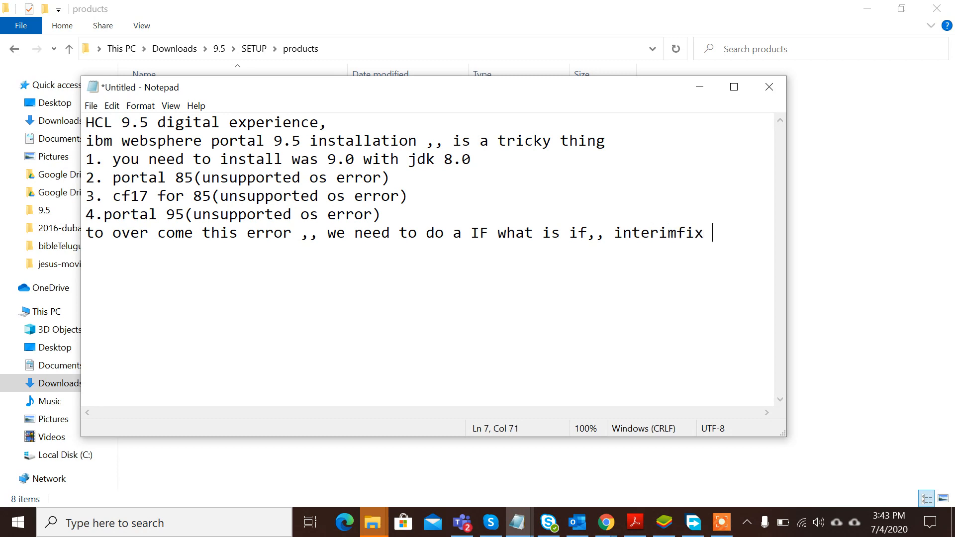
{"action": "type", "text": " apply to"}
{"action": "key", "text": "Return"}
{"action": "type", "text": "wa"}
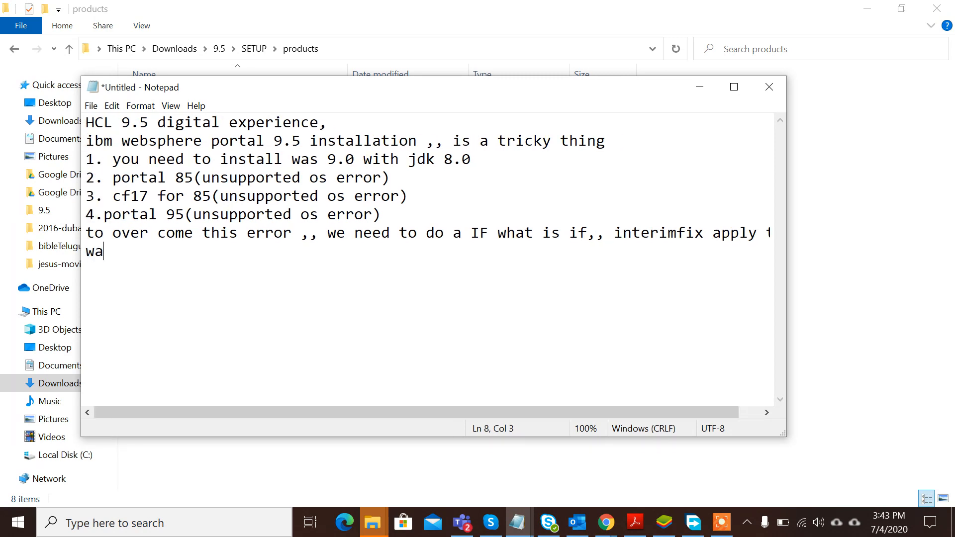
{"action": "type", "text": "s 9.0"}
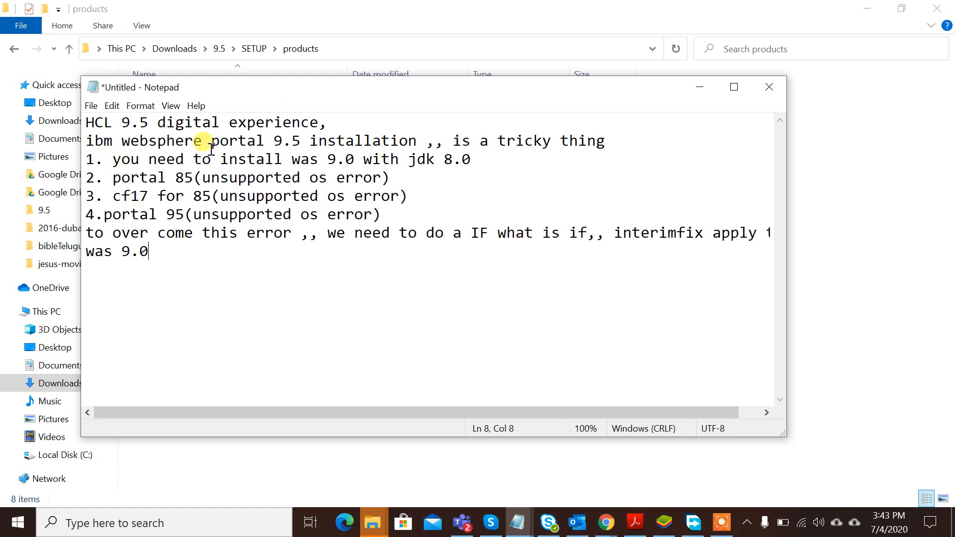
- Add an 'interim fix for was 9.0' line directly under step 1
{"action": "left_click", "coordinate": [352, 160]}
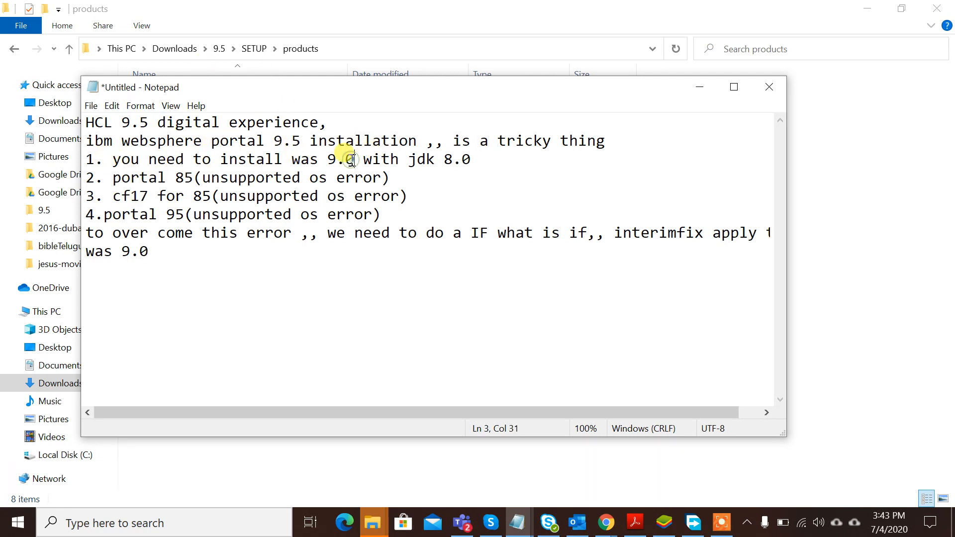
{"action": "left_click", "coordinate": [481, 159]}
{"action": "key", "text": "Return"}
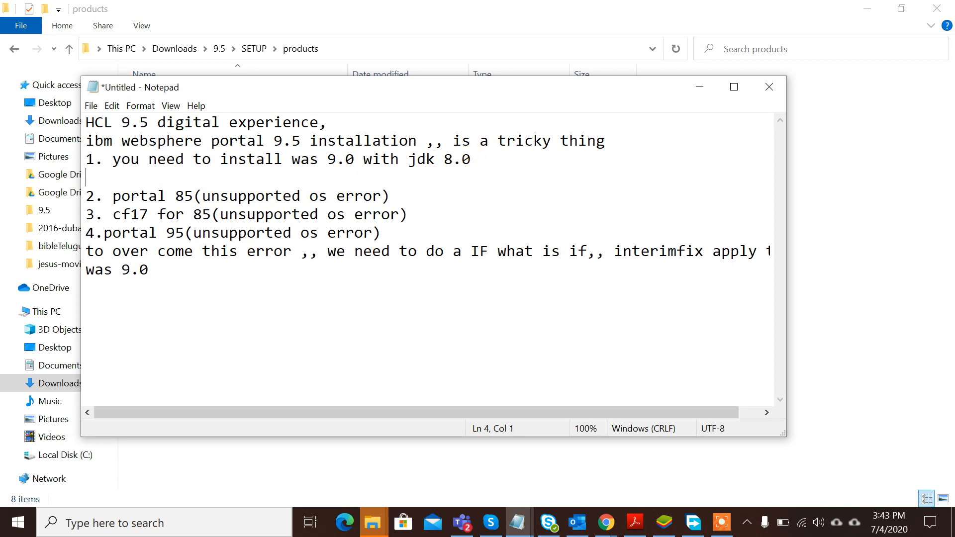
{"action": "type", "text": "interim fix "}
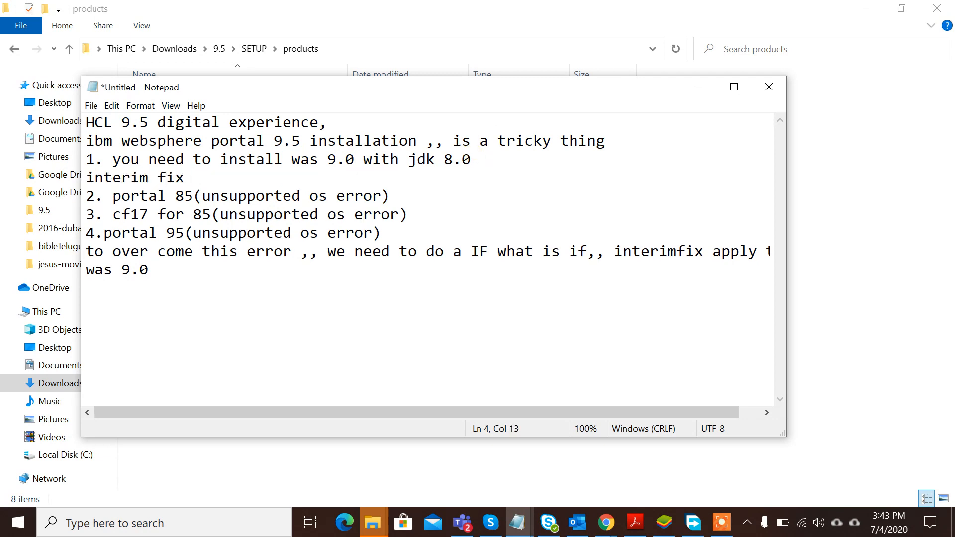
{"action": "type", "text": "for was 9.9"}
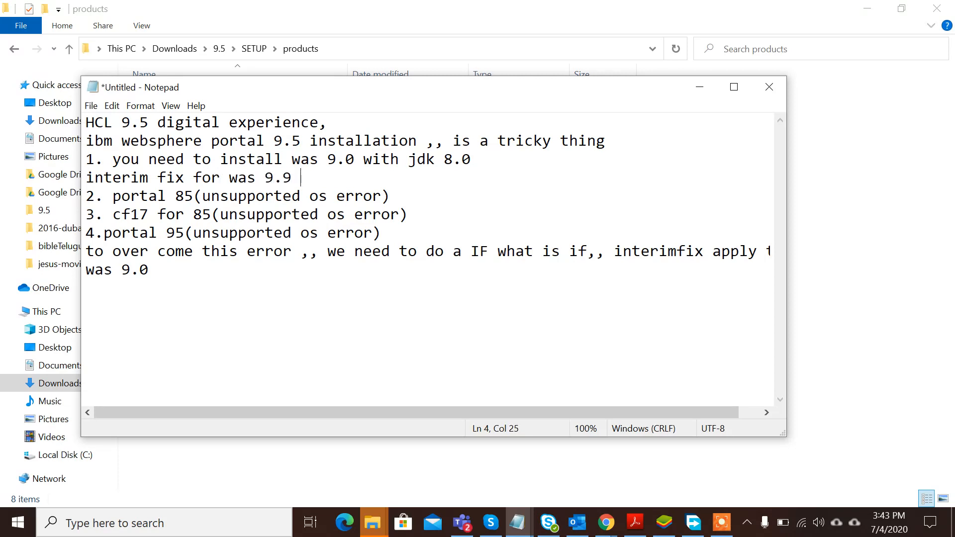
{"action": "key", "text": "BackSpace"}
{"action": "key", "text": "BackSpace"}
{"action": "type", "text": "0"}
{"action": "left_click", "coordinate": [247, 174]}
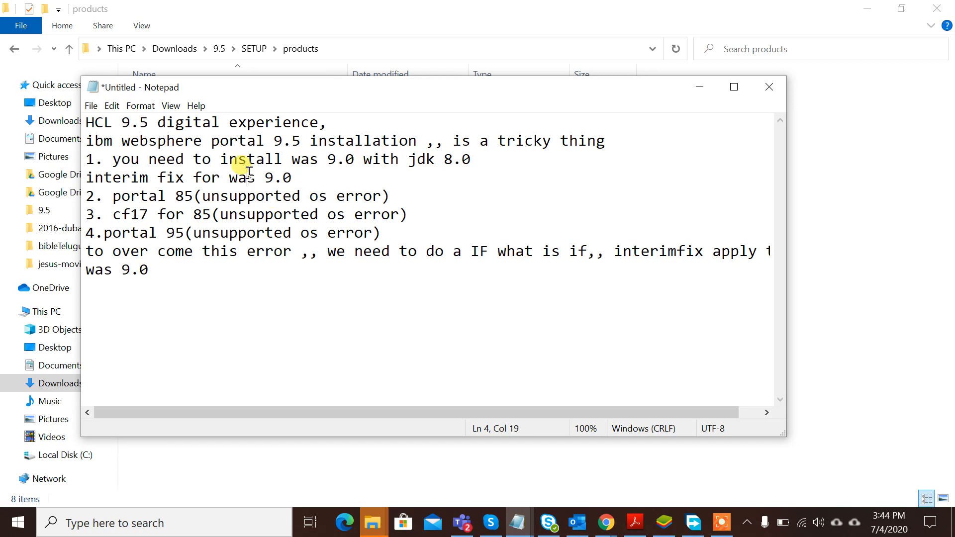
{"action": "double_click", "coordinate": [265, 196]}
{"action": "left_click", "coordinate": [265, 196]}
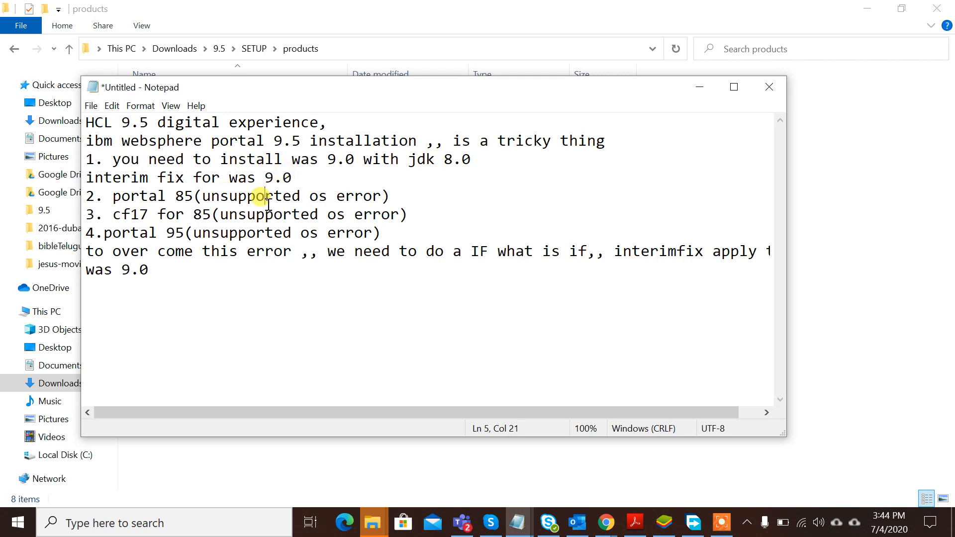
{"action": "left_click", "coordinate": [294, 179]}
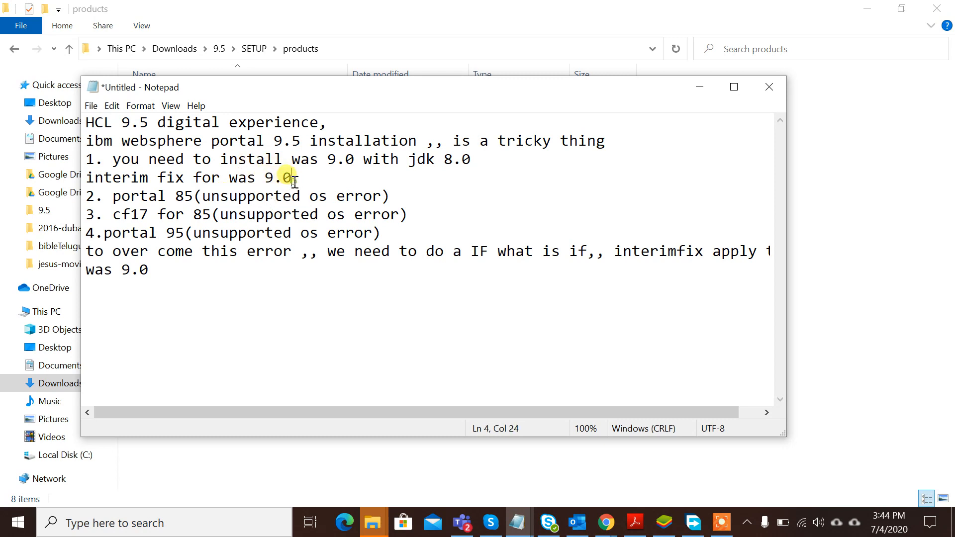
- Search 'IBM' from the taskbar and launch IBM Installation Manager
{"action": "left_click", "coordinate": [164, 526]}
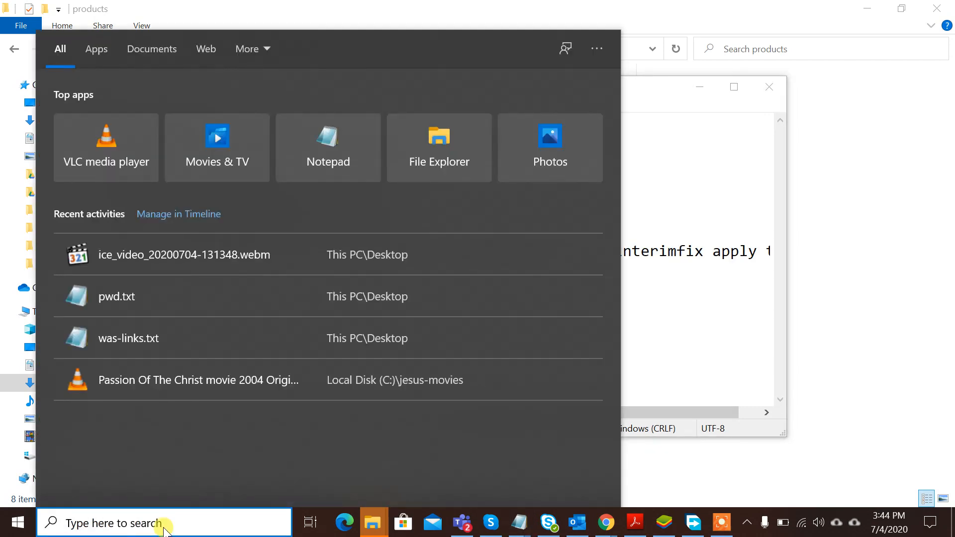
{"action": "type", "text": "IBM"}
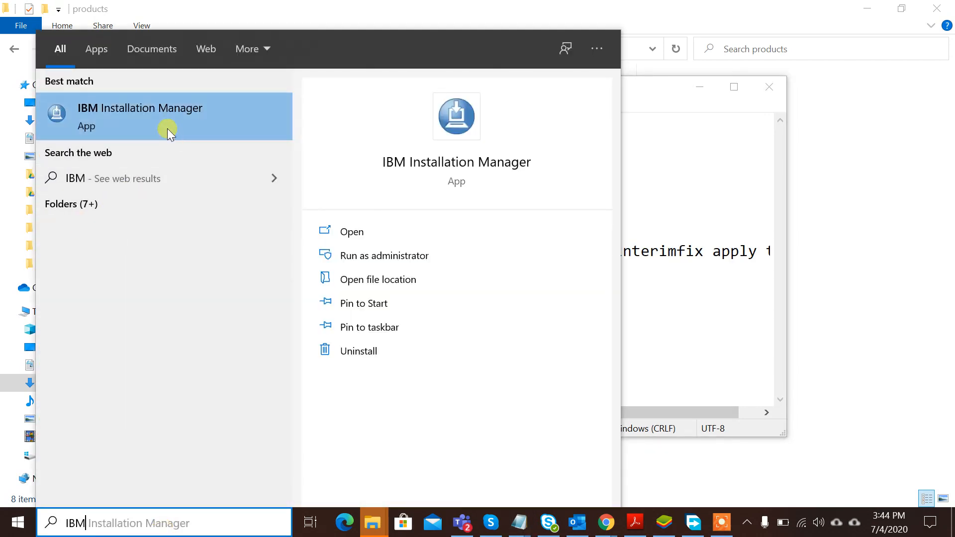
{"action": "left_click", "coordinate": [167, 128]}
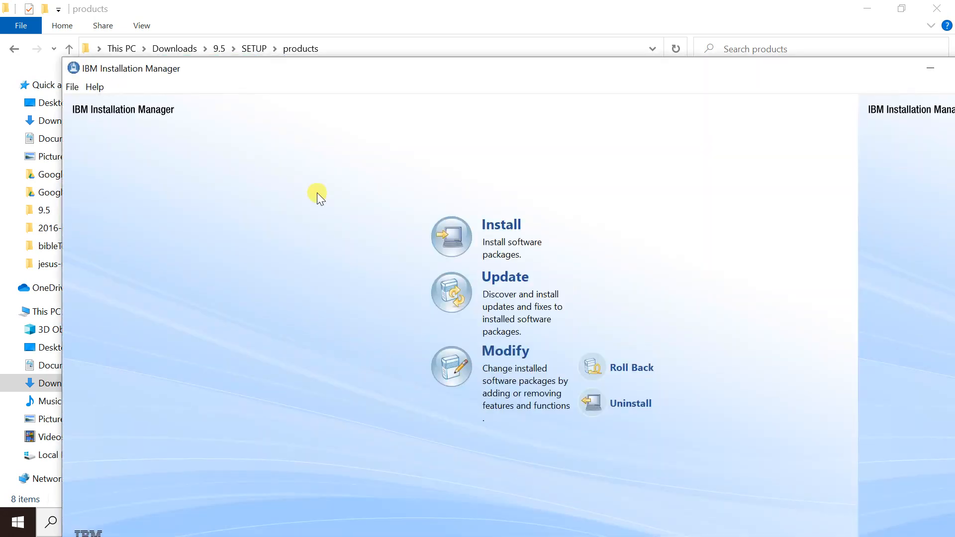
- Review installed packages: WAS ND 9.0.5004 with three interim fixes and Java SDK 8.0.6.11
{"action": "left_click", "coordinate": [76, 88]}
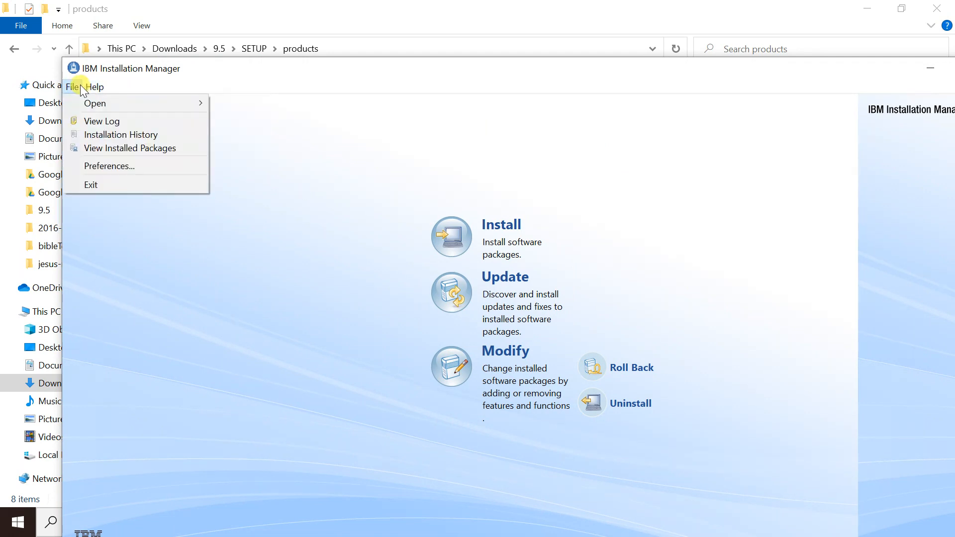
{"action": "left_click", "coordinate": [107, 151]}
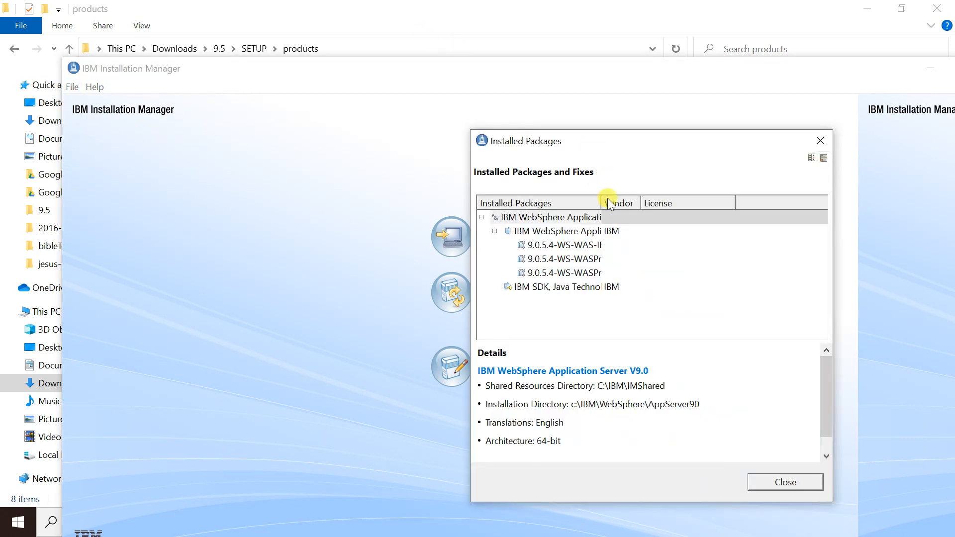
{"action": "left_click_drag", "start_coordinate": [603, 203], "coordinate": [687, 199]}
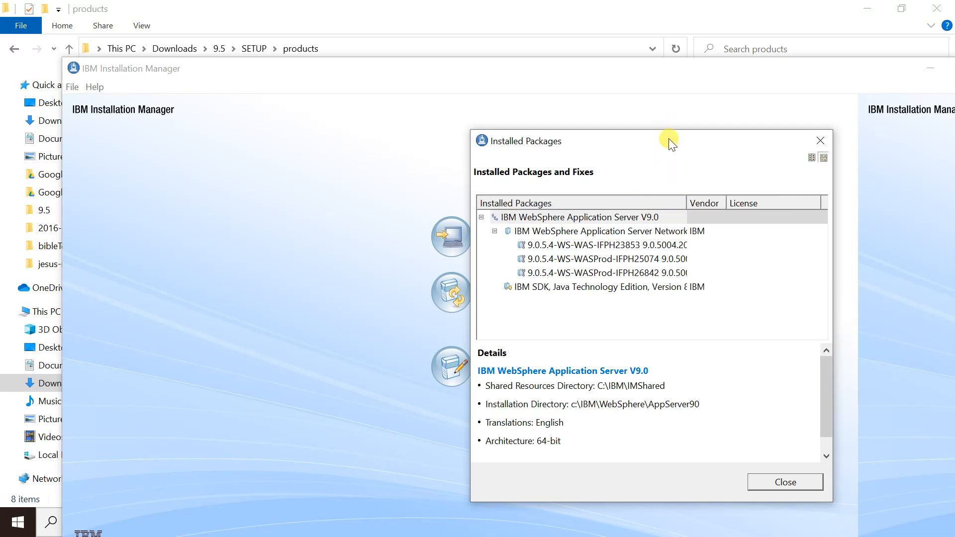
{"action": "left_click_drag", "start_coordinate": [669, 141], "coordinate": [456, 110]}
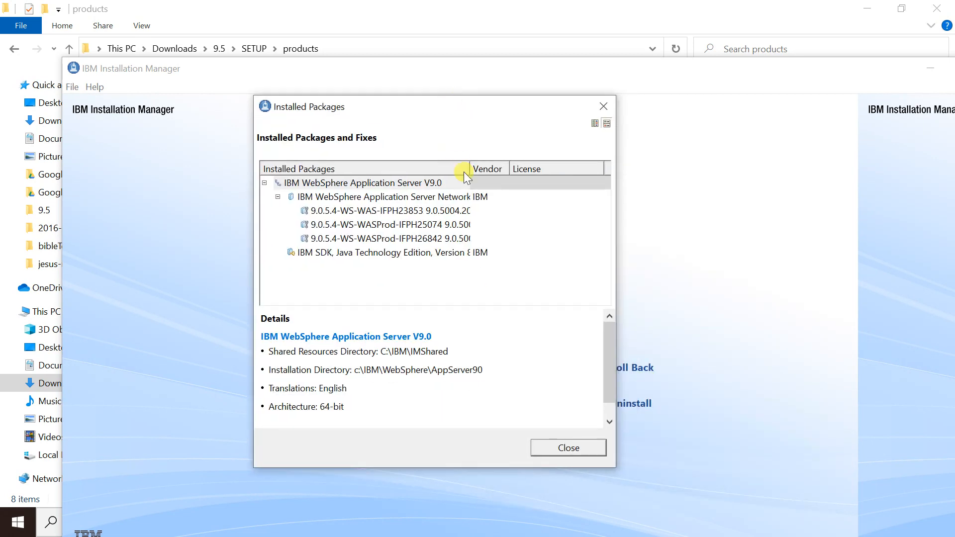
{"action": "left_click_drag", "start_coordinate": [481, 165], "coordinate": [542, 170]}
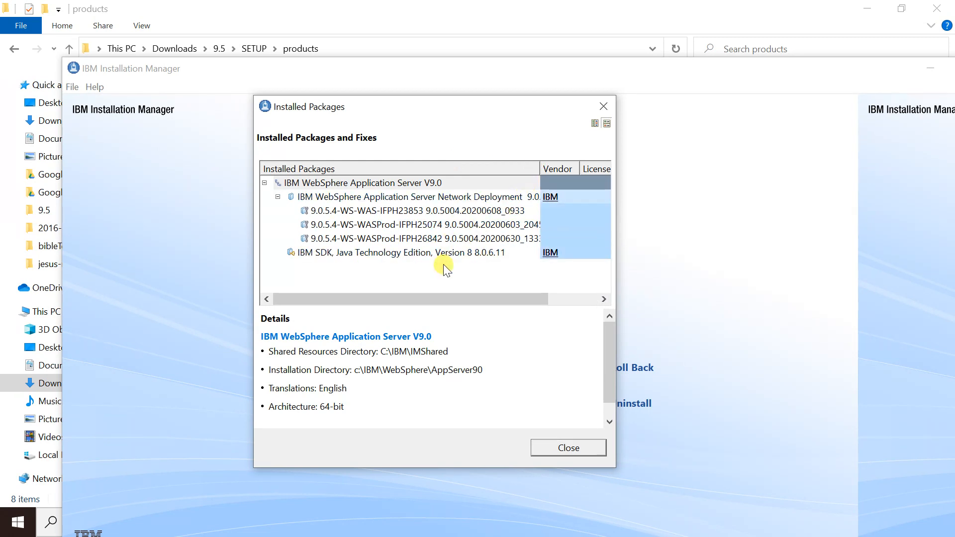
{"action": "left_click", "coordinate": [574, 450]}
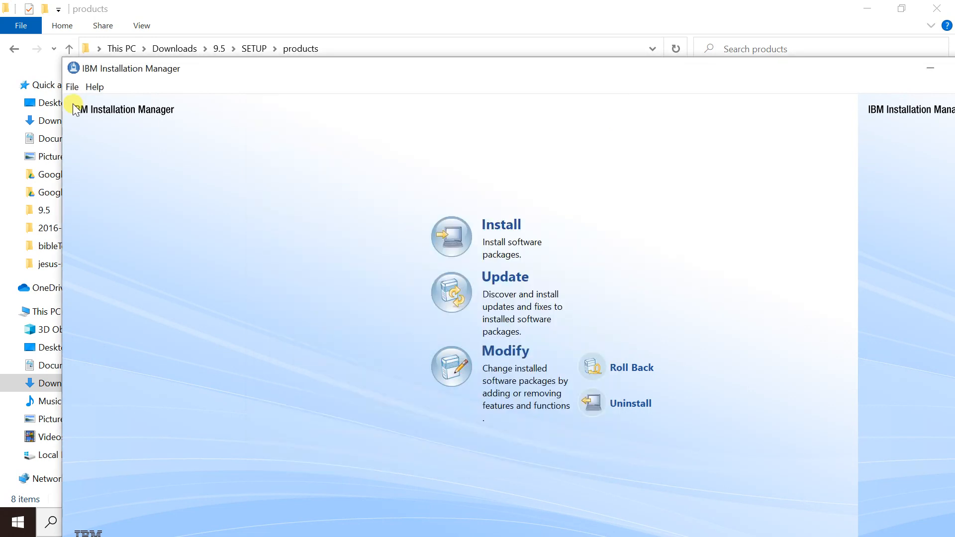
{"action": "left_click", "coordinate": [73, 88]}
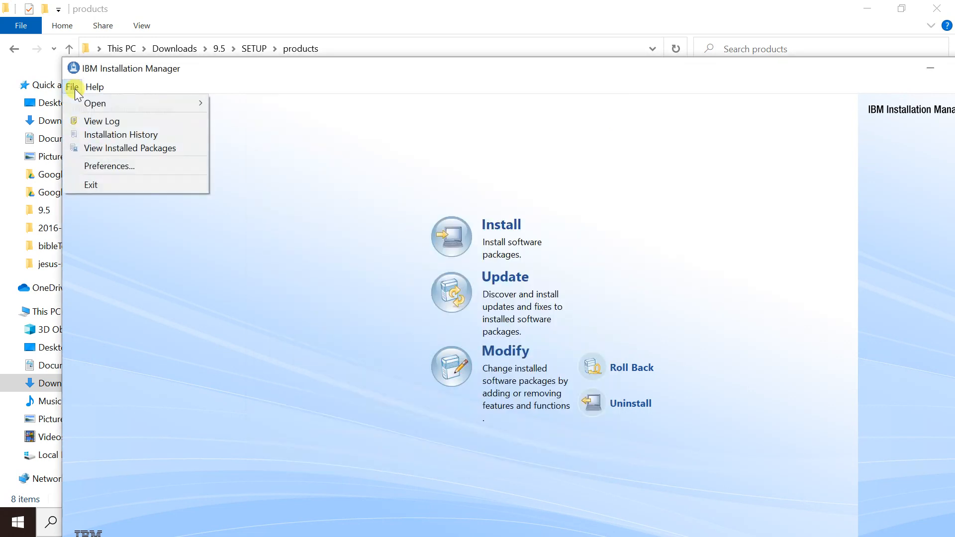
- In Repositories preferences, turn off Search service repositories
{"action": "left_click", "coordinate": [106, 164]}
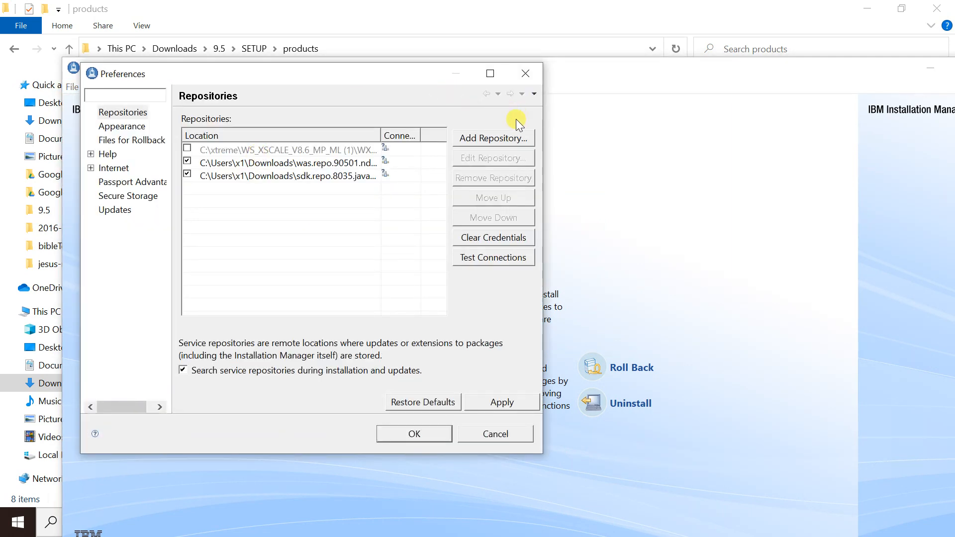
{"action": "left_click", "coordinate": [508, 140]}
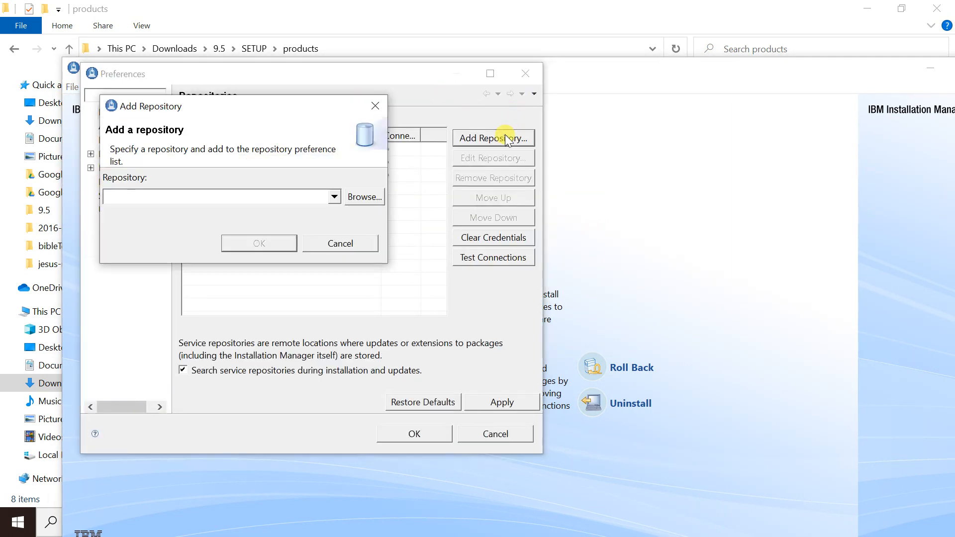
{"action": "left_click", "coordinate": [334, 247]}
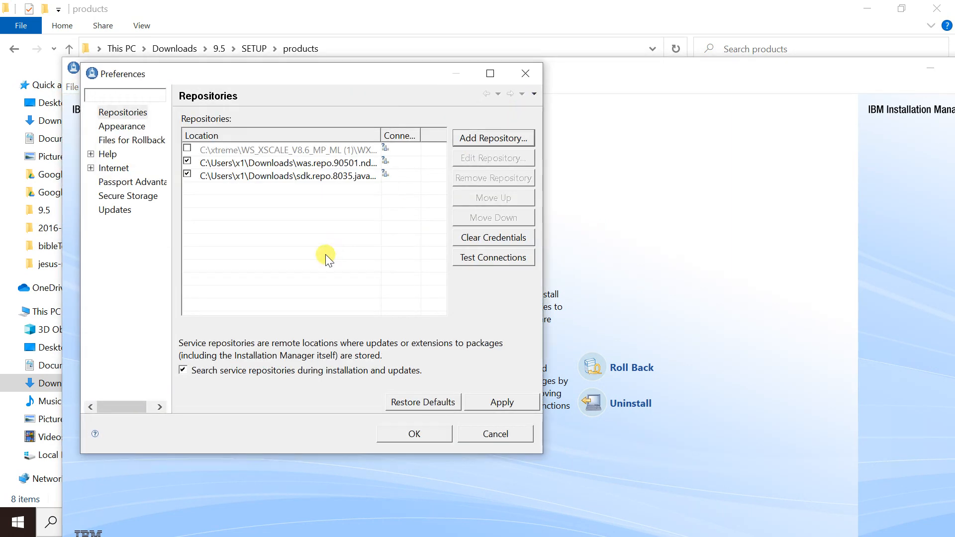
{"action": "left_click", "coordinate": [219, 371]}
- Extract the 8.5.0.0-WP-Server-IFPI59896 fix archive in 9.5\SETUP\products\IFPI59896
{"action": "left_click", "coordinate": [501, 138]}
{"action": "left_click", "coordinate": [368, 203]}
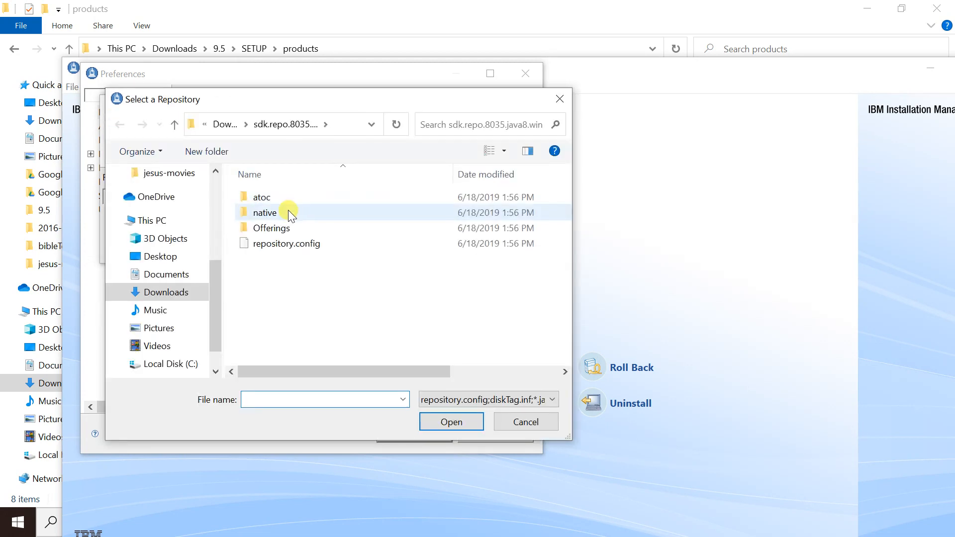
{"action": "left_click", "coordinate": [225, 125]}
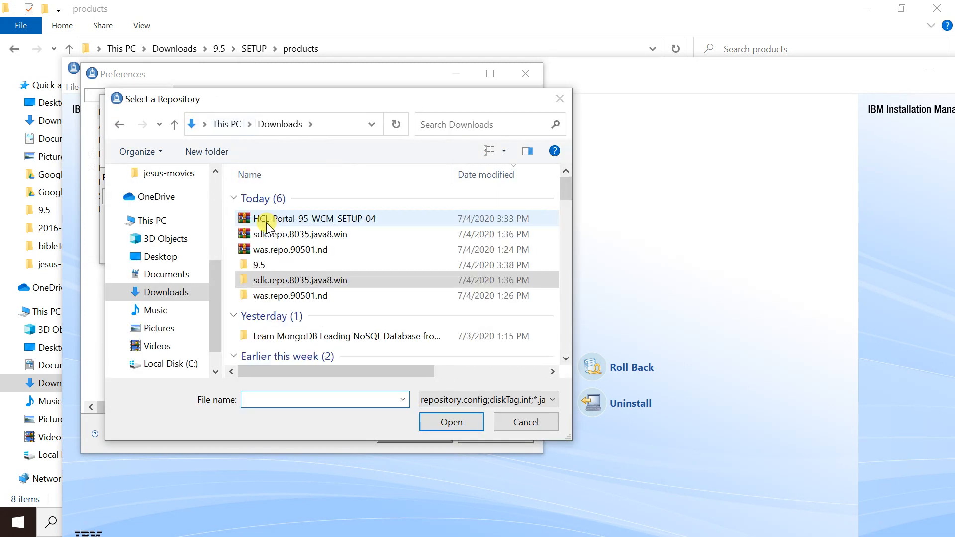
{"action": "double_click", "coordinate": [269, 267]}
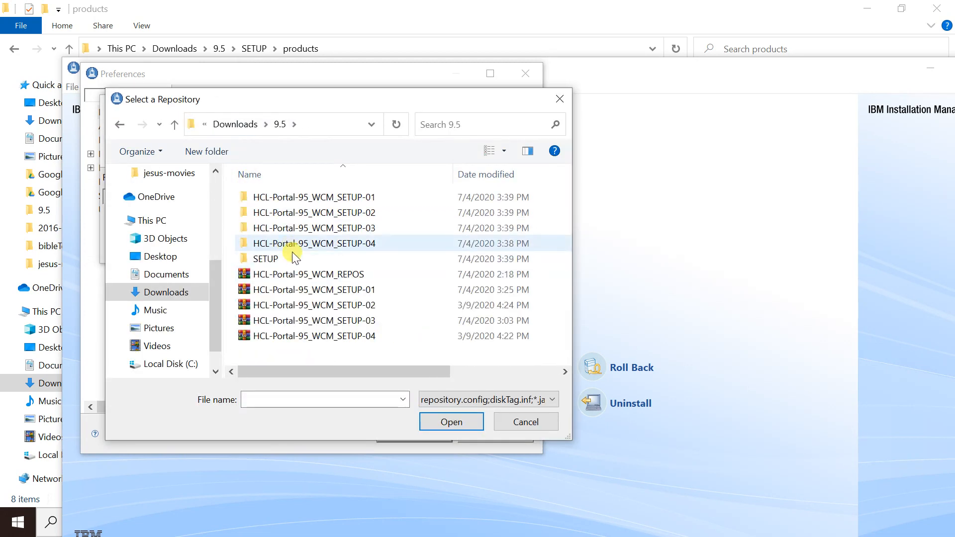
{"action": "double_click", "coordinate": [294, 259]}
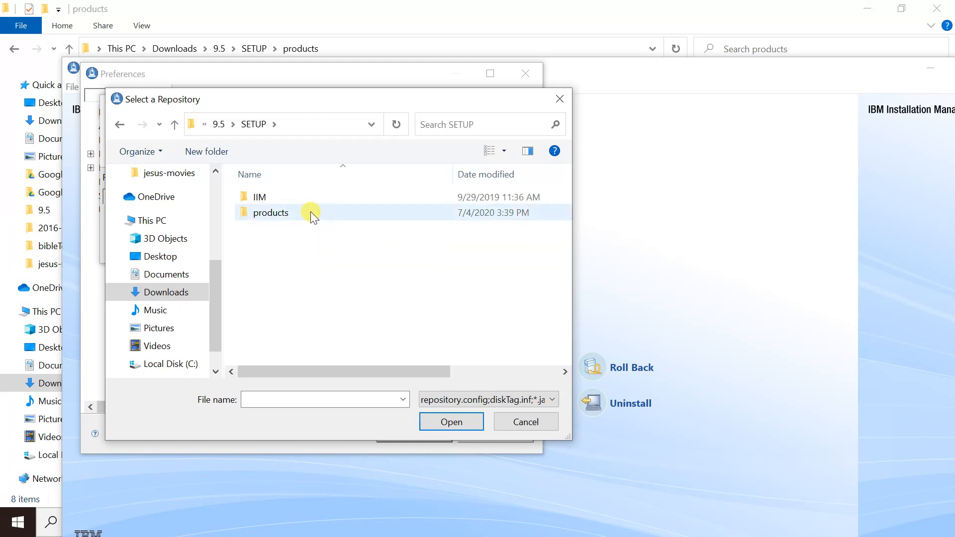
{"action": "double_click", "coordinate": [311, 211]}
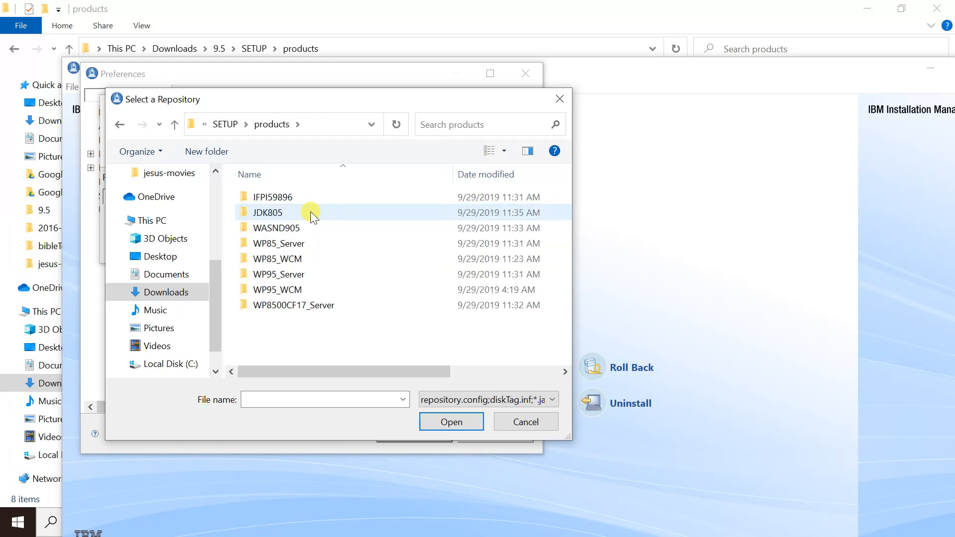
{"action": "left_click", "coordinate": [289, 199]}
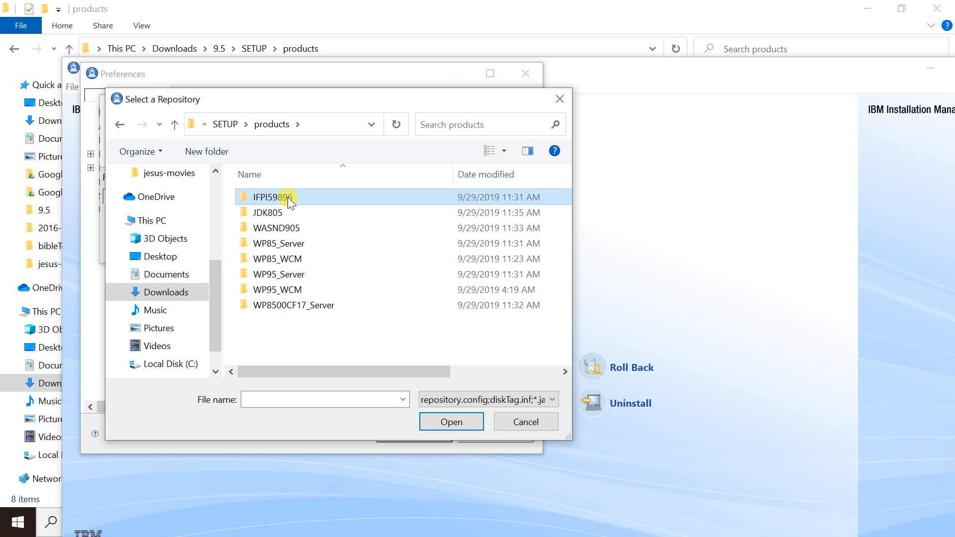
{"action": "double_click", "coordinate": [287, 197]}
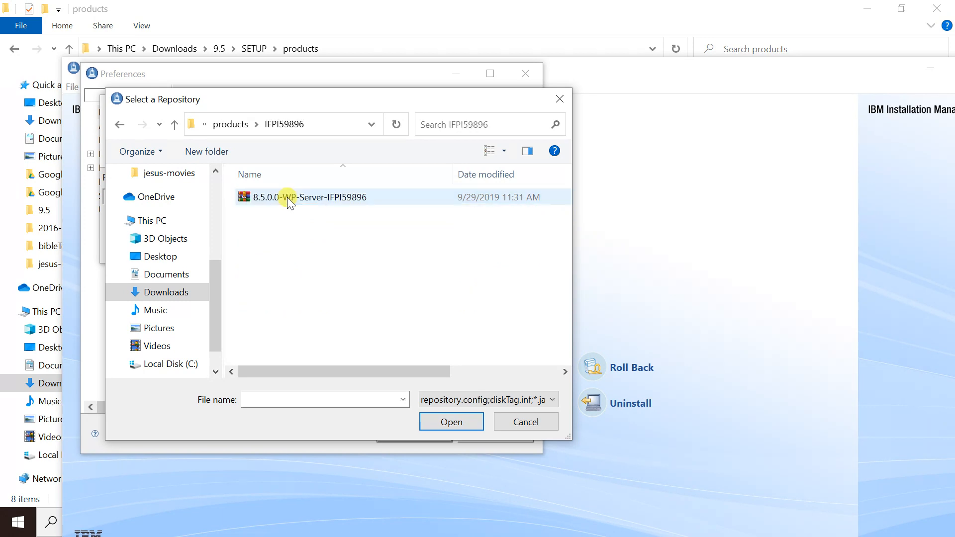
{"action": "left_click", "coordinate": [288, 197]}
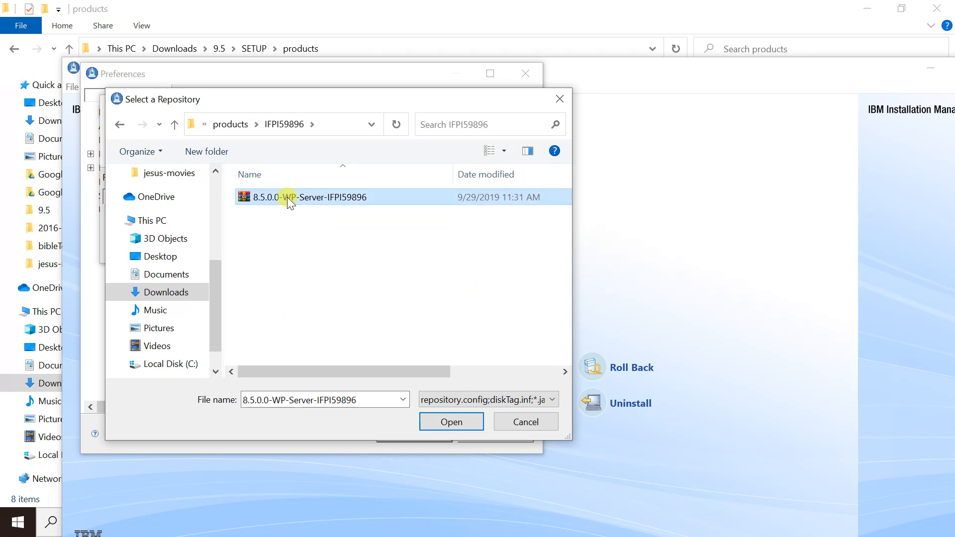
{"action": "right_click", "coordinate": [288, 197]}
{"action": "left_click", "coordinate": [340, 246]}
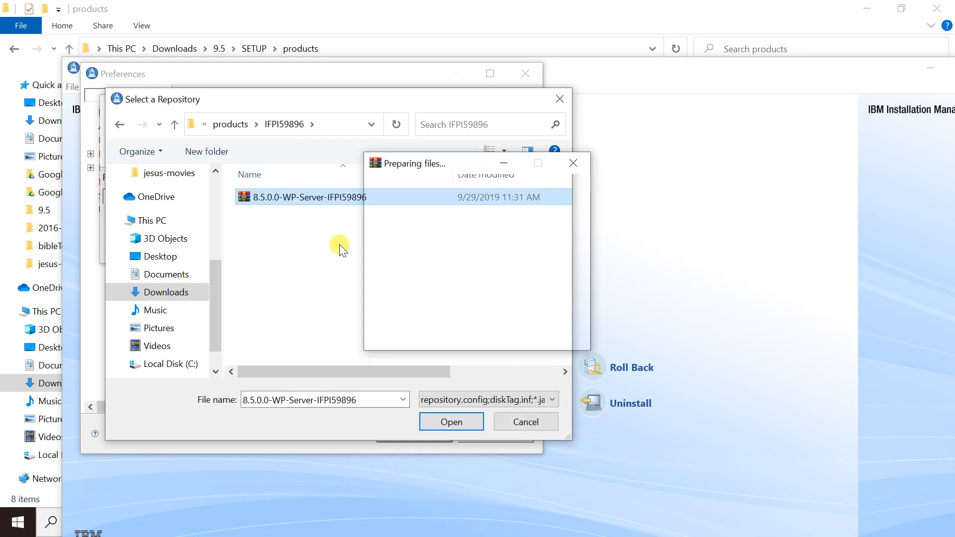
- Add WP85_Server\repository.config as a new repository
{"action": "left_click", "coordinate": [229, 127]}
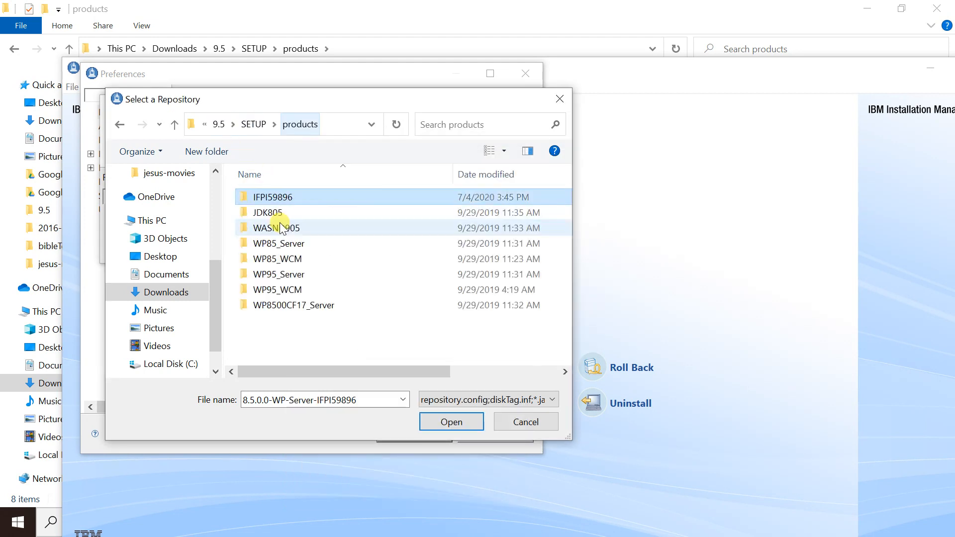
{"action": "left_click", "coordinate": [296, 213]}
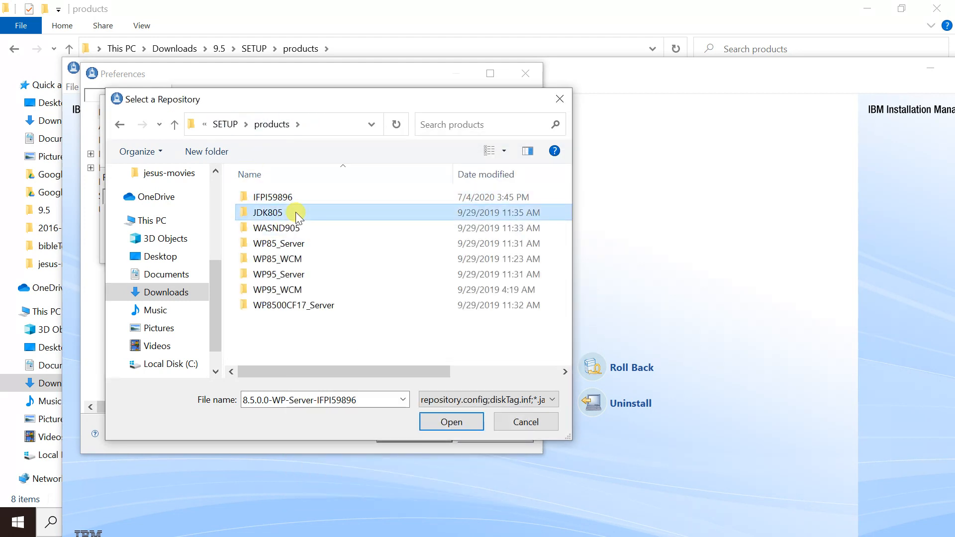
{"action": "left_click", "coordinate": [305, 229]}
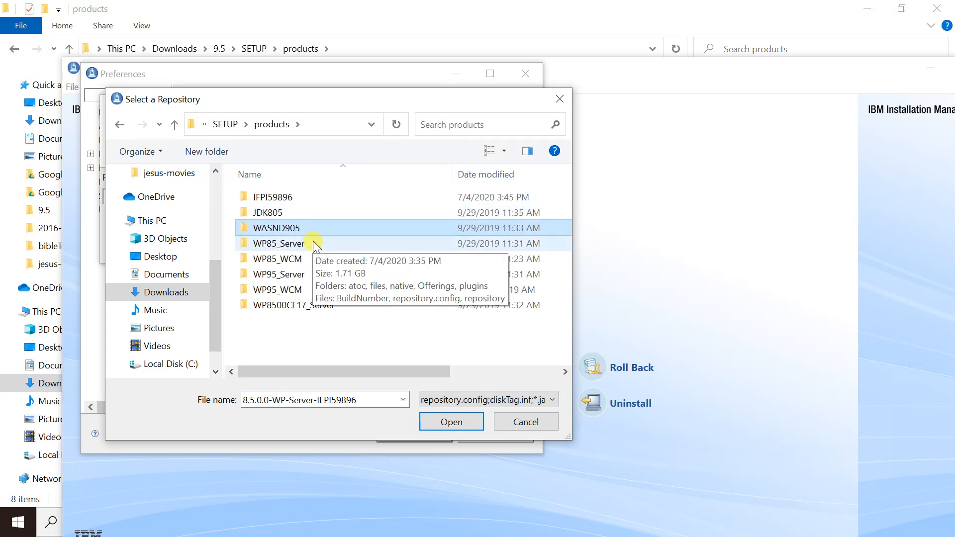
{"action": "left_click", "coordinate": [319, 244]}
{"action": "double_click", "coordinate": [319, 245]}
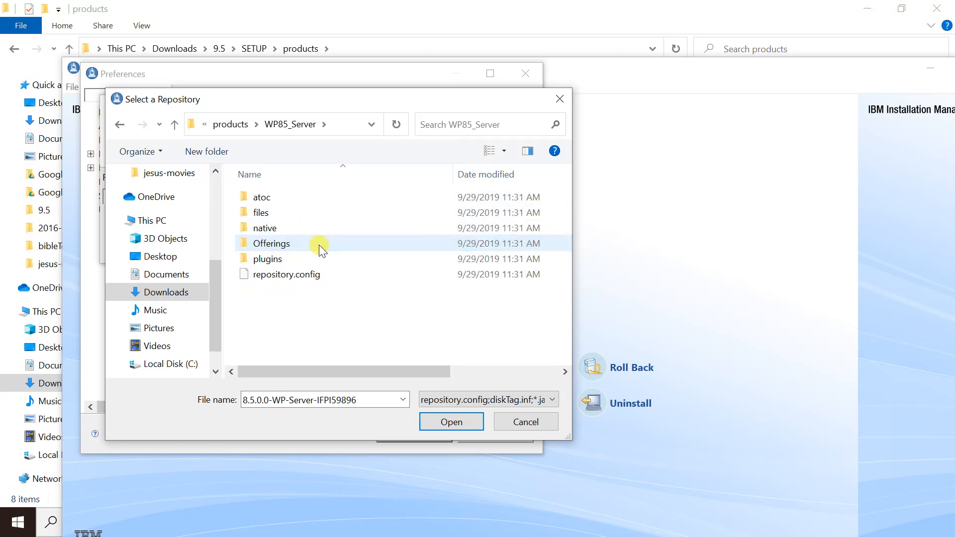
{"action": "double_click", "coordinate": [322, 268]}
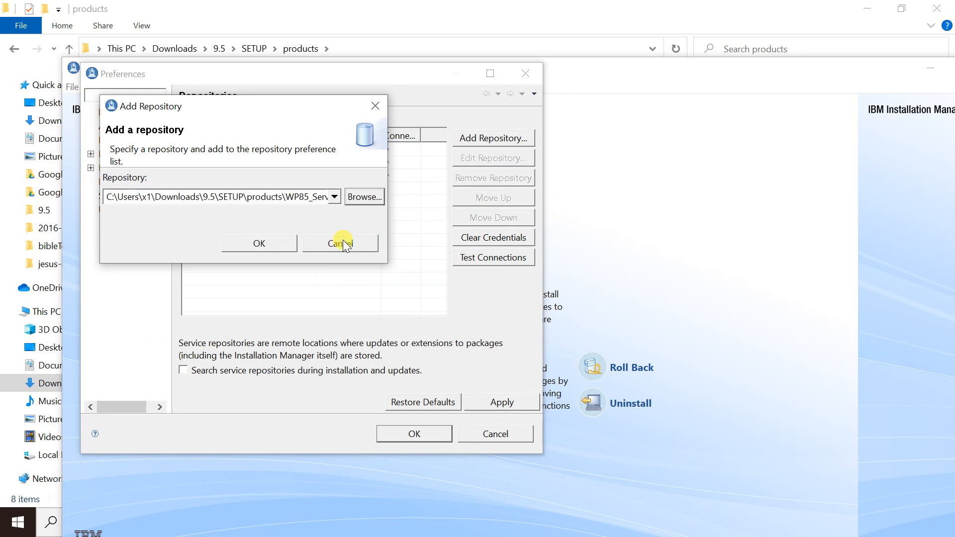
{"action": "left_click", "coordinate": [284, 243]}
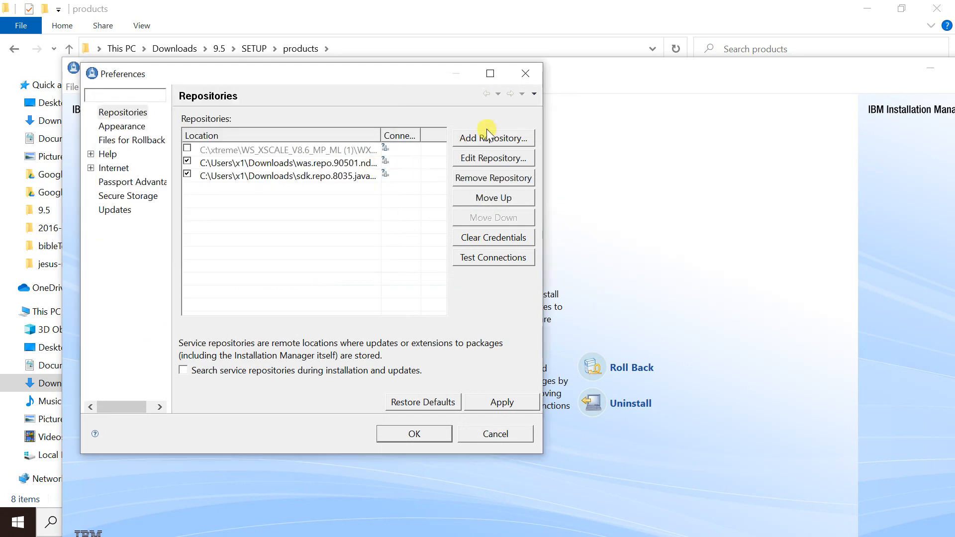
- Add the WP85_WCM folder's repository.config as a new repository location
{"action": "left_click", "coordinate": [490, 138]}
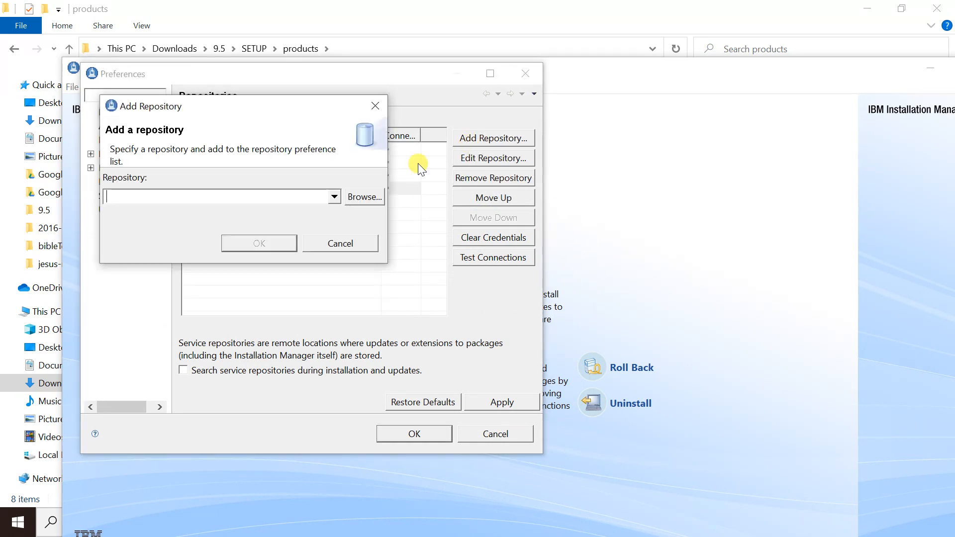
{"action": "left_click", "coordinate": [363, 198]}
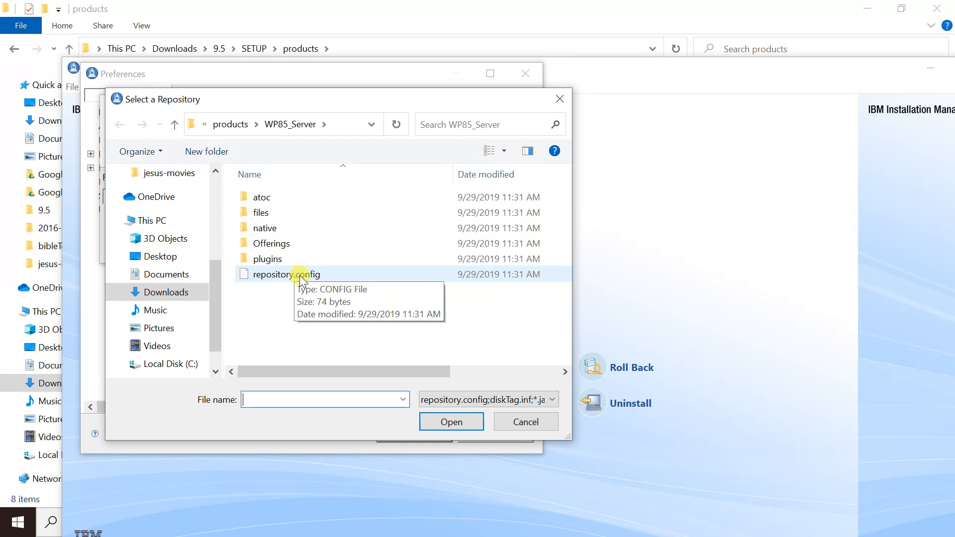
{"action": "left_click", "coordinate": [240, 130]}
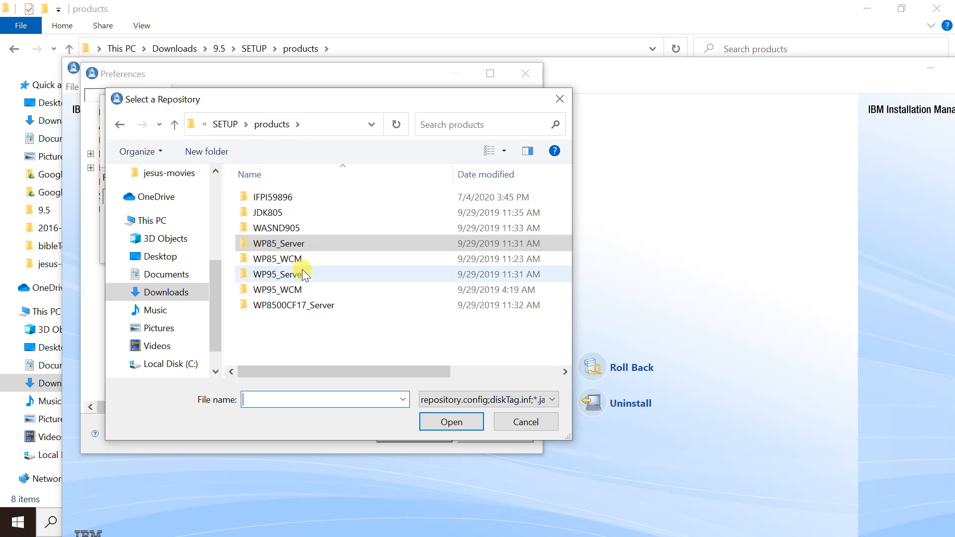
{"action": "double_click", "coordinate": [294, 259]}
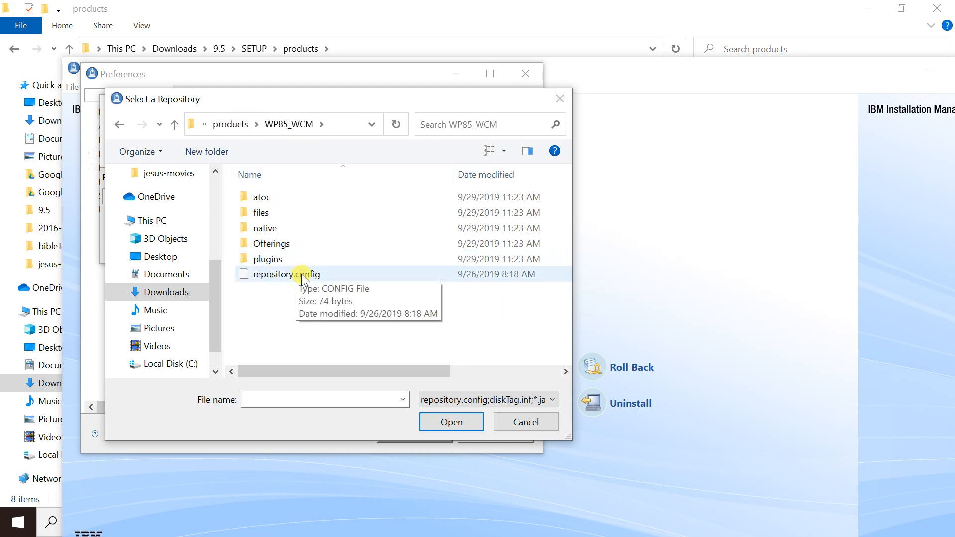
{"action": "double_click", "coordinate": [302, 276]}
{"action": "left_click", "coordinate": [282, 249]}
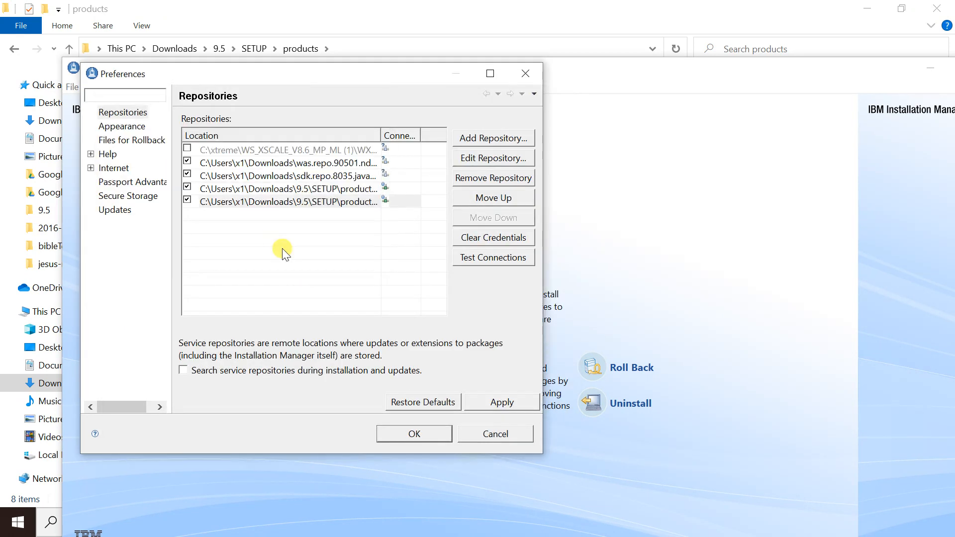
- Add the 8.5.0.0-WP-Server-IFPI59896 fix's repository.config as a repository and save the preferences
{"action": "left_click", "coordinate": [476, 141]}
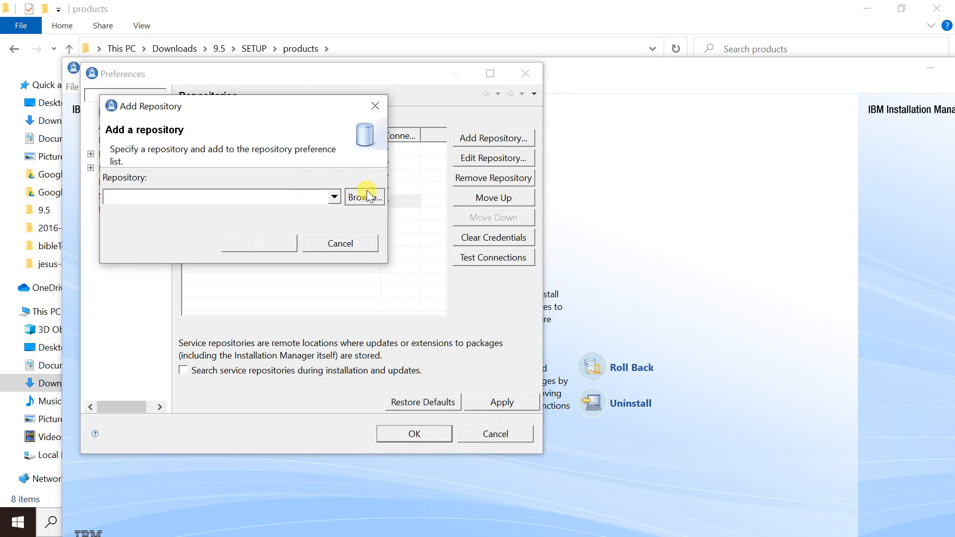
{"action": "left_click", "coordinate": [367, 195]}
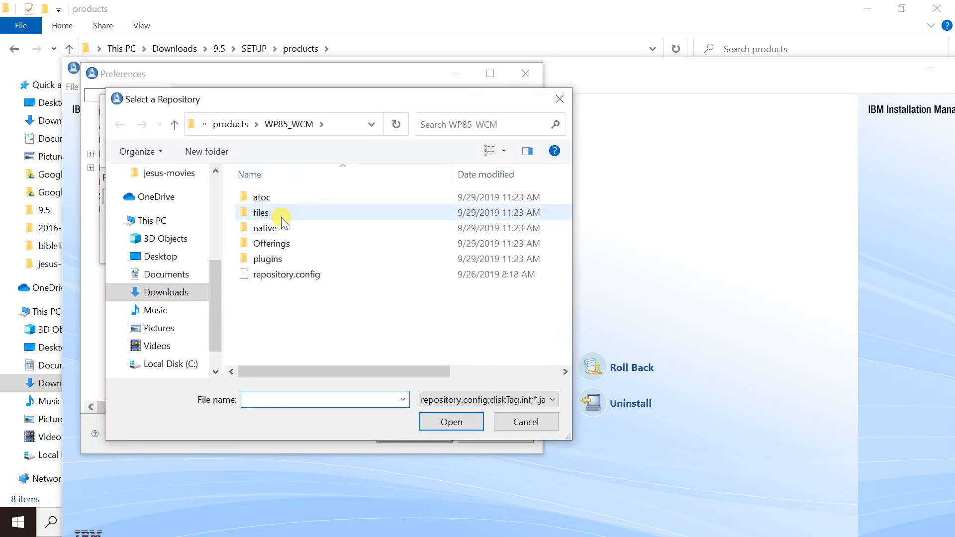
{"action": "left_click", "coordinate": [234, 128]}
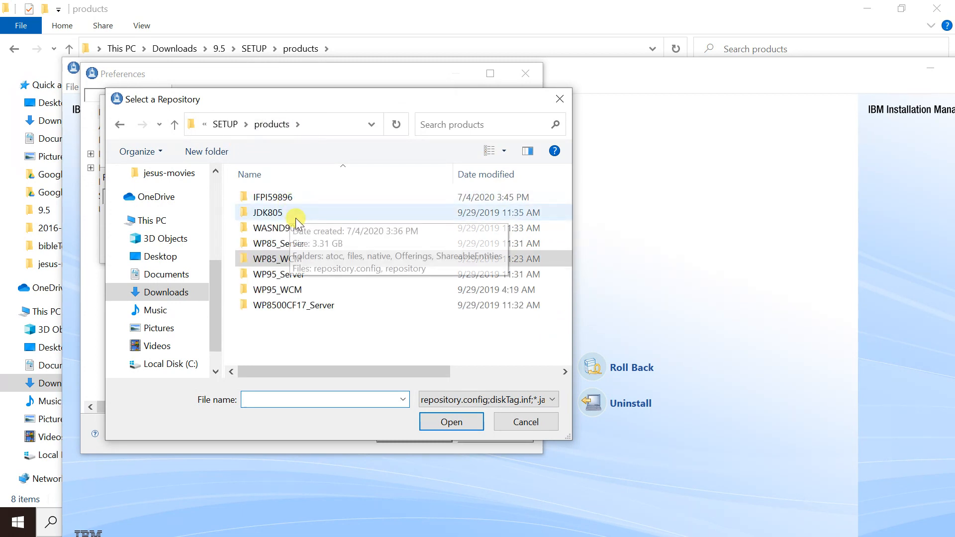
{"action": "left_click", "coordinate": [321, 197]}
{"action": "double_click", "coordinate": [320, 197]}
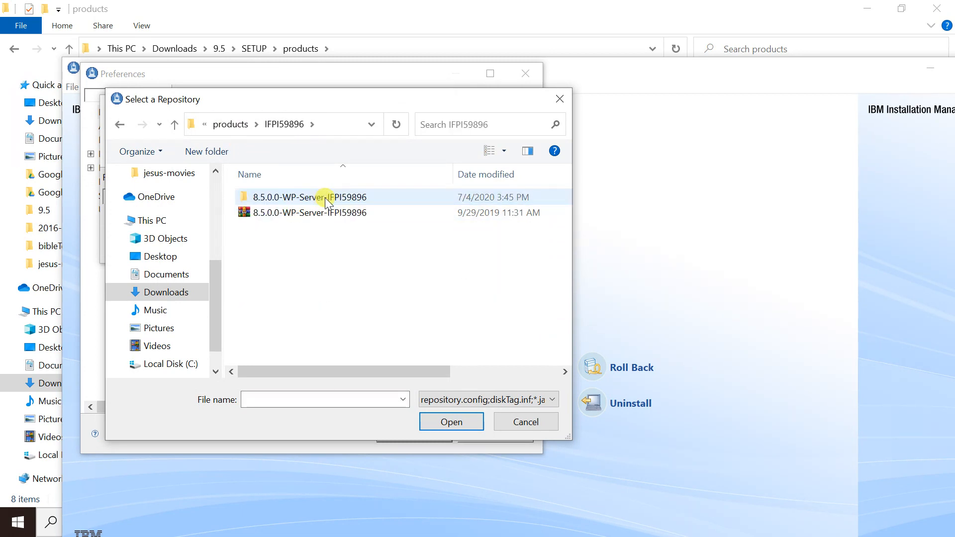
{"action": "double_click", "coordinate": [328, 197]}
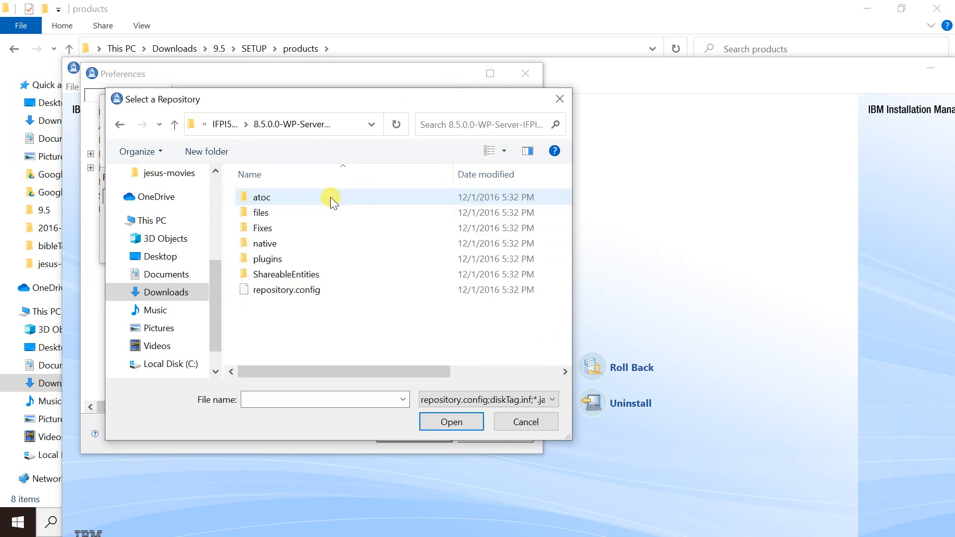
{"action": "double_click", "coordinate": [292, 291]}
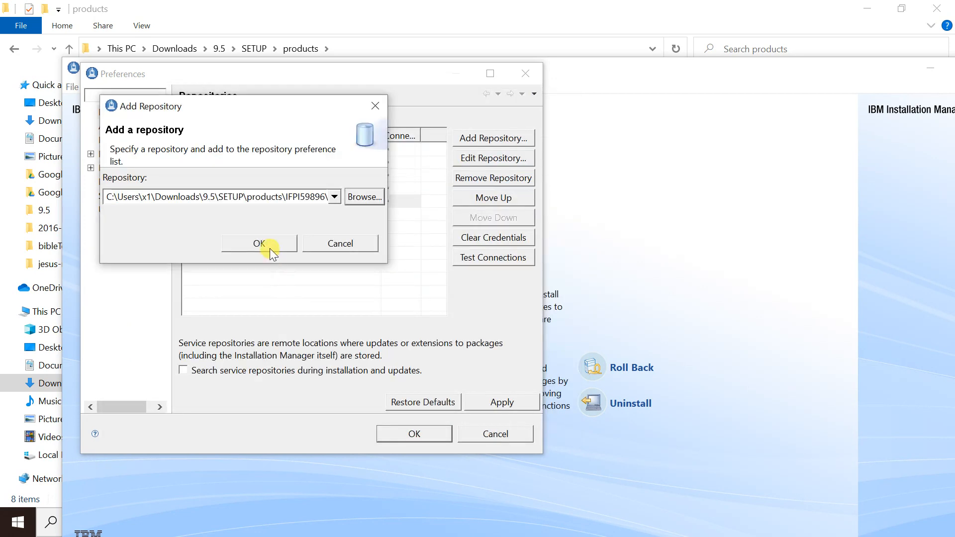
{"action": "left_click", "coordinate": [269, 246]}
{"action": "left_click", "coordinate": [413, 434]}
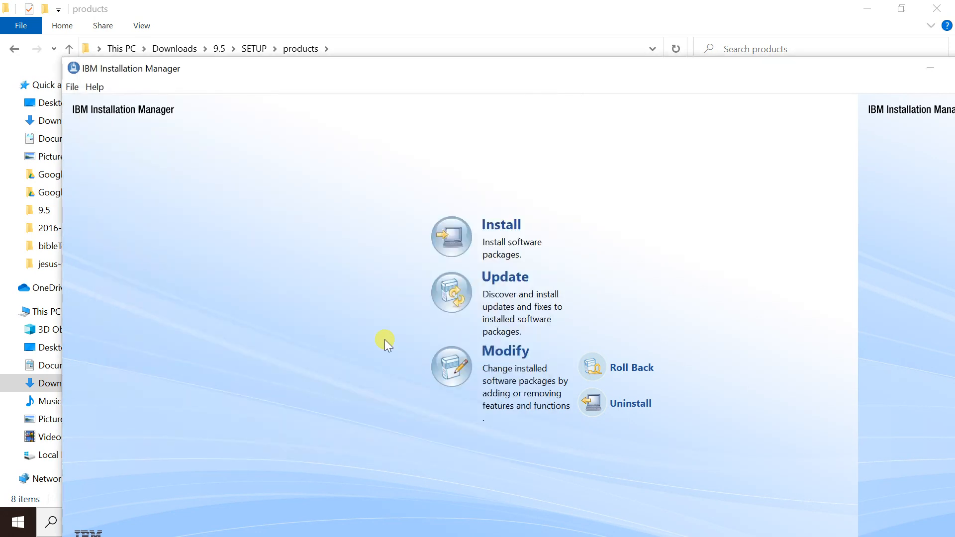
- Start a new install and tick WebSphere Portal Server 8.5.0.0 and Web Content Manager 8.5.0.0
{"action": "left_click", "coordinate": [440, 244]}
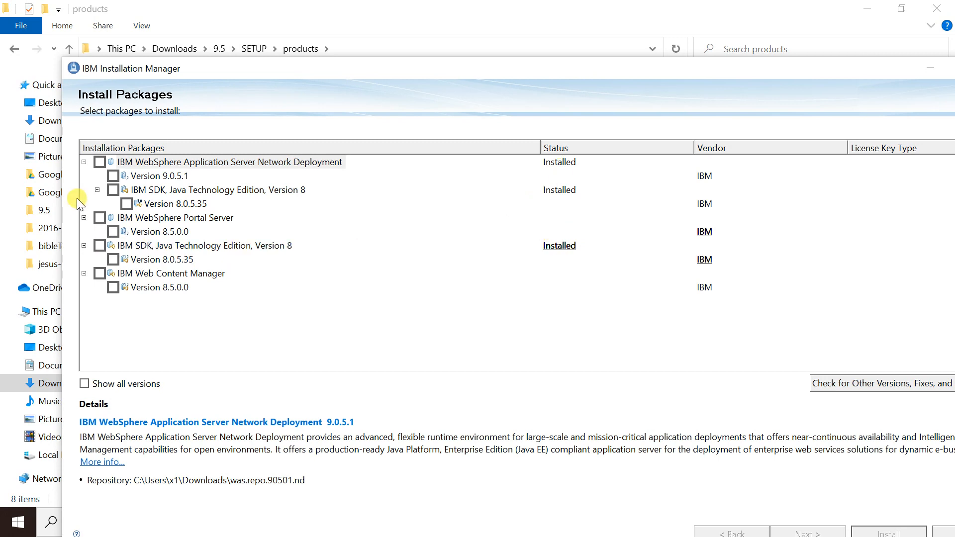
{"action": "left_click", "coordinate": [99, 218]}
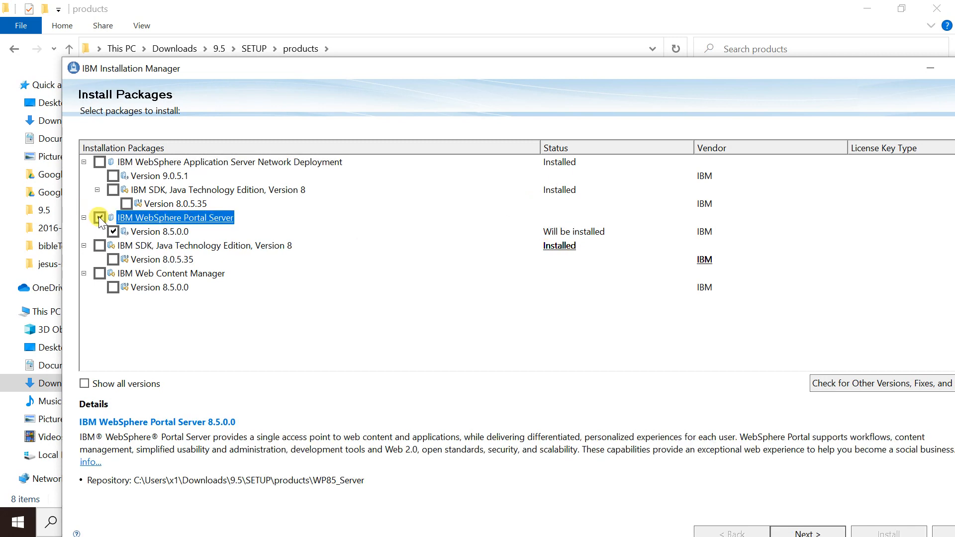
{"action": "left_click", "coordinate": [99, 273]}
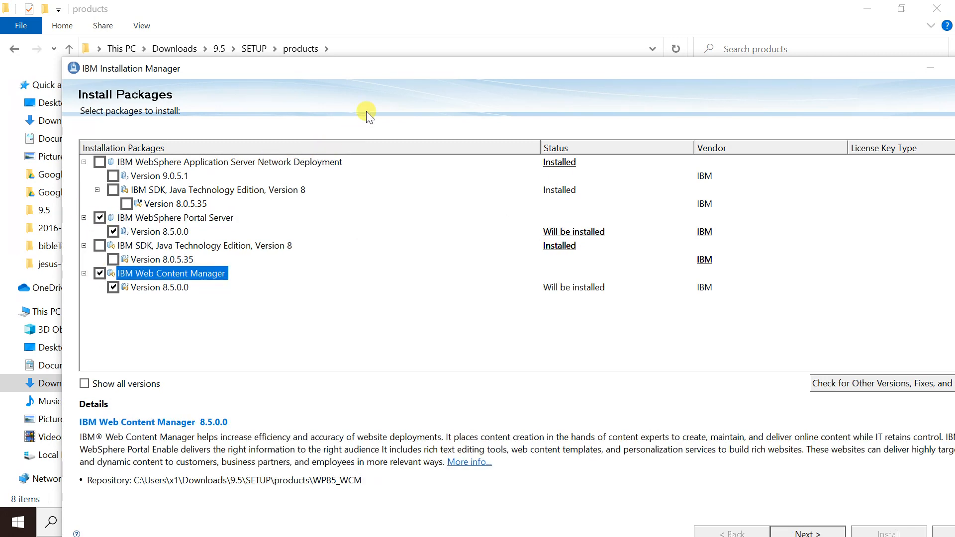
{"action": "left_click_drag", "start_coordinate": [405, 75], "coordinate": [276, 16]}
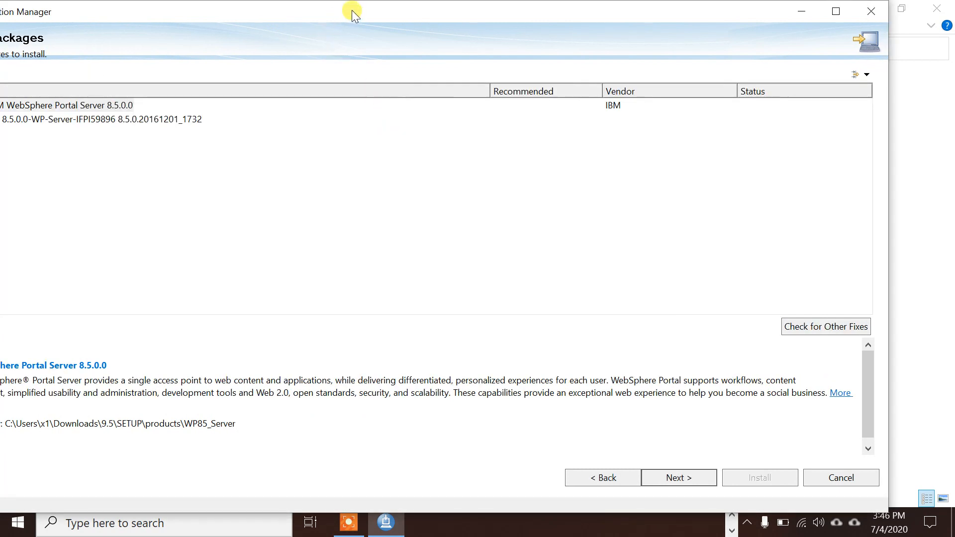
- Maximize the installer and tick the IFPI59896 fix for WebSphere Portal Server 8.5.0.0
{"action": "double_click", "coordinate": [353, 10]}
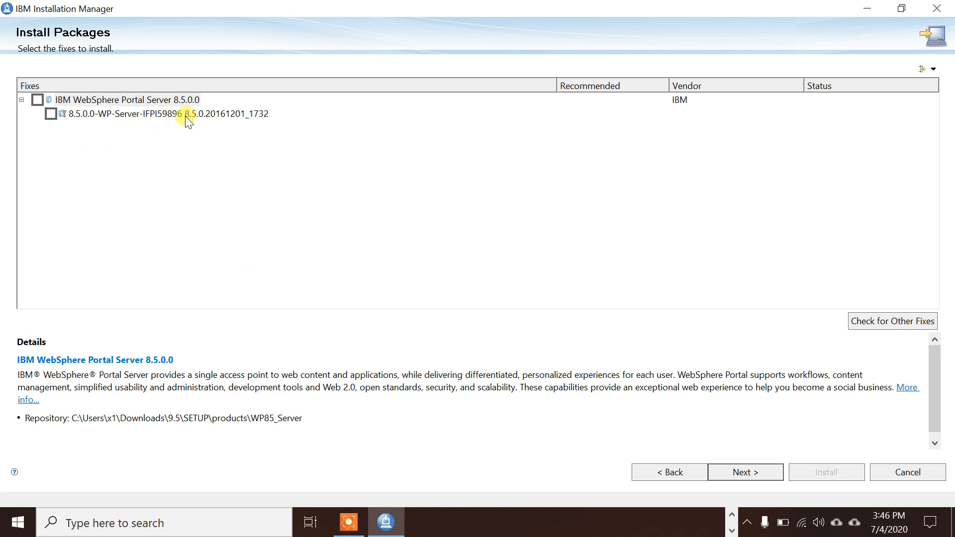
{"action": "left_click", "coordinate": [38, 100]}
- Accept the license agreements and keep C:\IBM\WebSphere\PortalServer as the installation directory
{"action": "left_click", "coordinate": [760, 472]}
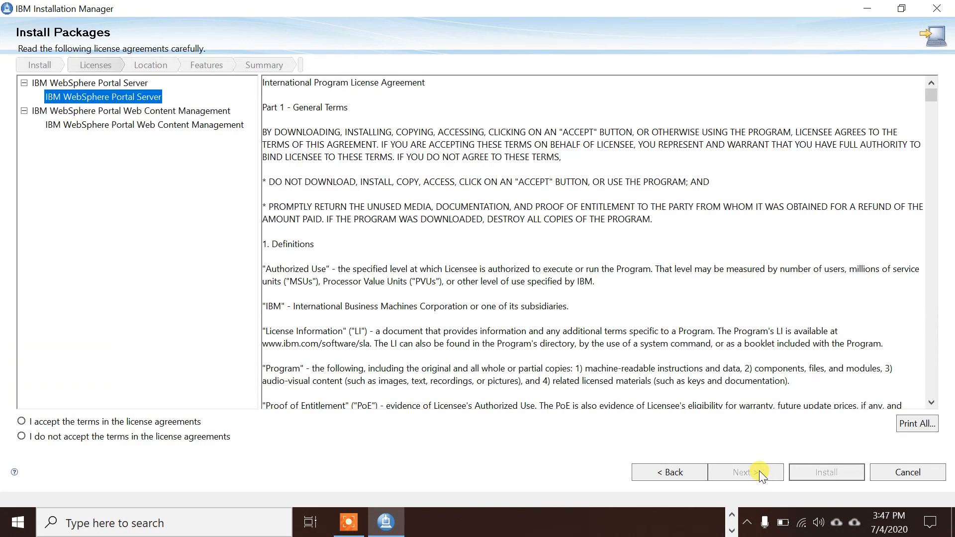
{"action": "left_click", "coordinate": [121, 421]}
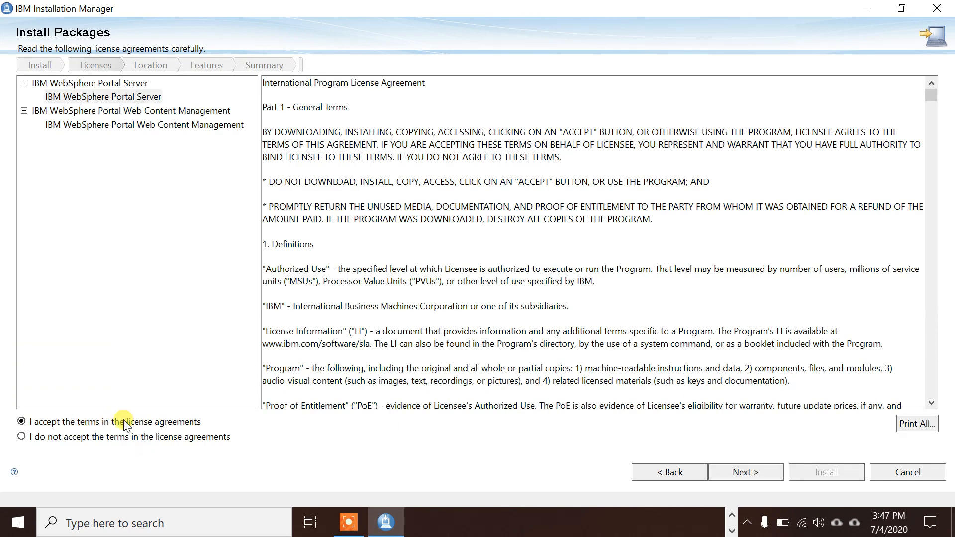
{"action": "left_click", "coordinate": [730, 473]}
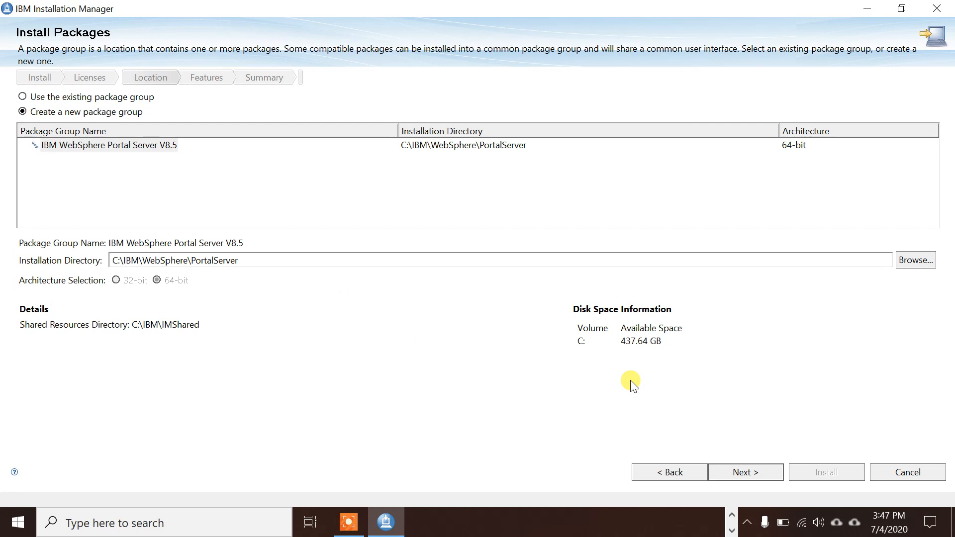
{"action": "left_click", "coordinate": [740, 472]}
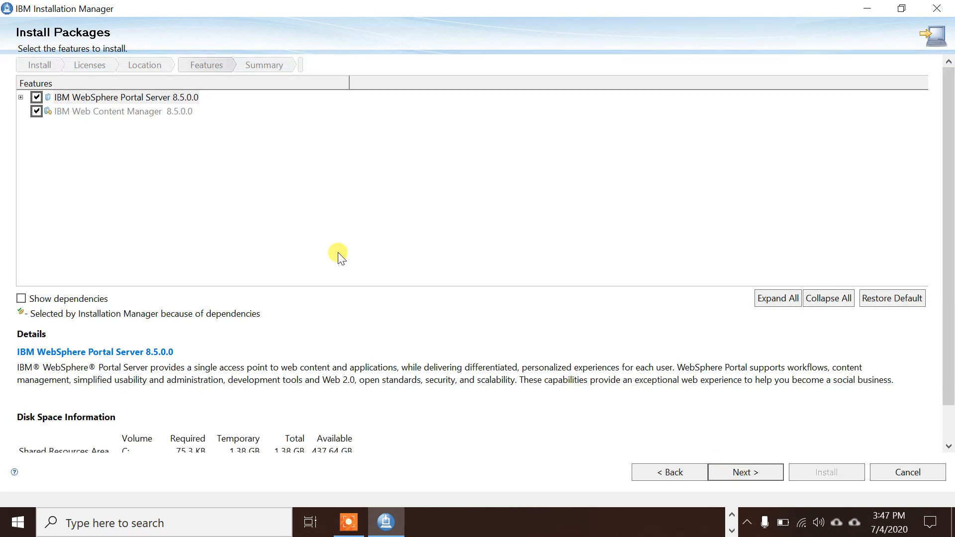
- Untick the Portal Server Profile feature under Portal Server 8.5.0.0 and continue
{"action": "left_click", "coordinate": [21, 98]}
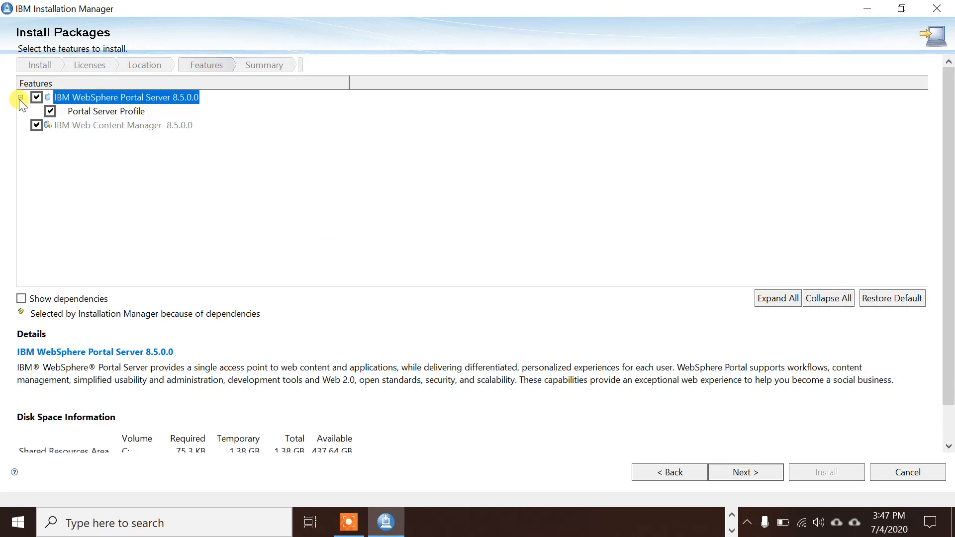
{"action": "left_click", "coordinate": [50, 112]}
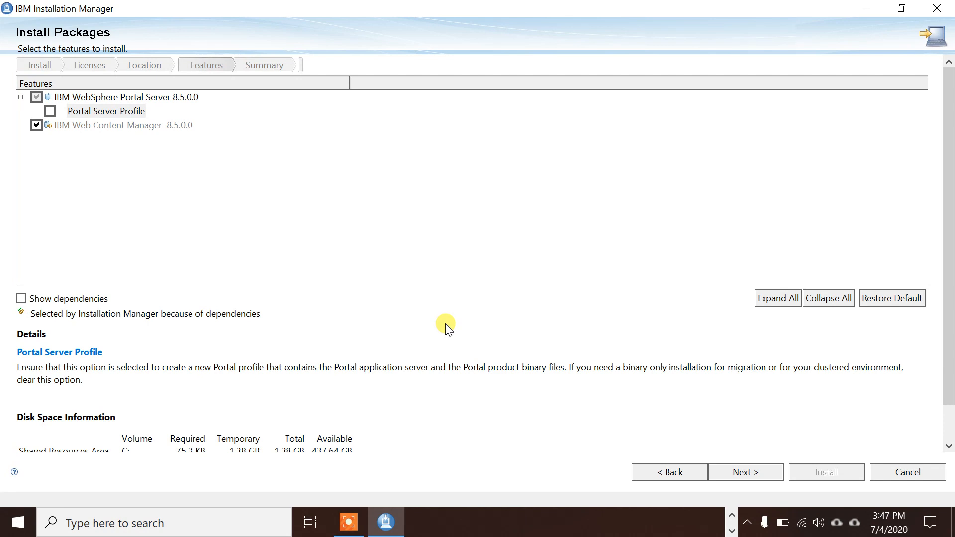
{"action": "left_click", "coordinate": [768, 472]}
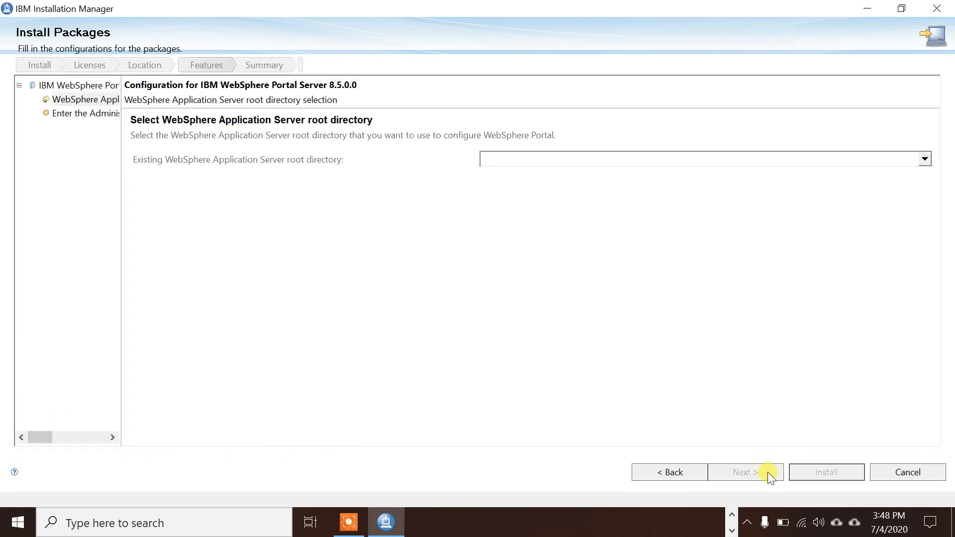
- Use c:\IBM\WebSphere\AppServer90 as the existing application server root directory
{"action": "left_click", "coordinate": [928, 158]}
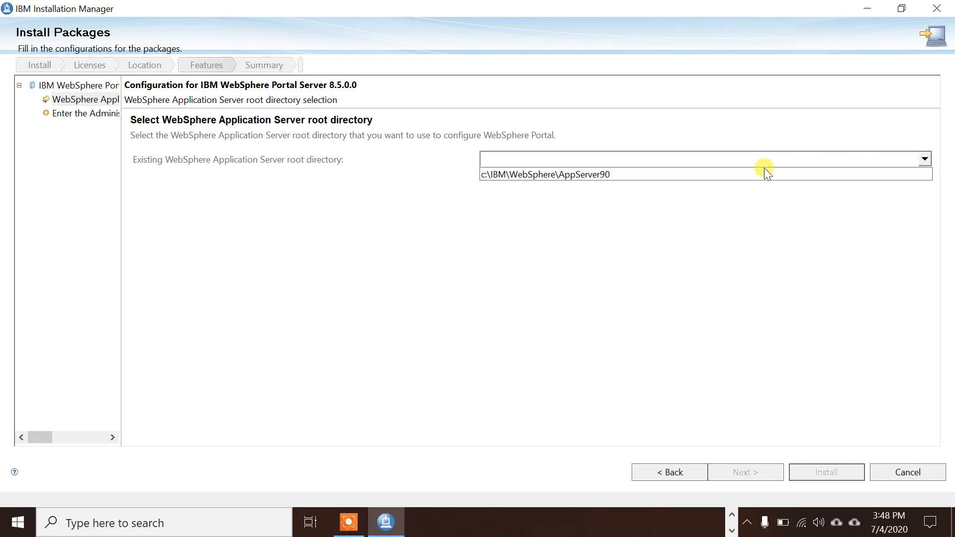
{"action": "left_click", "coordinate": [738, 173]}
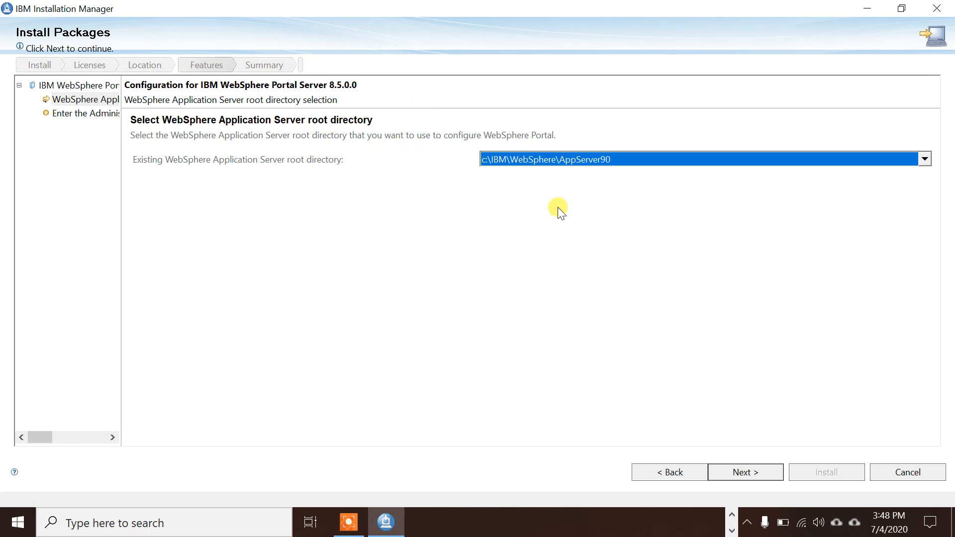
{"action": "left_click", "coordinate": [747, 471]}
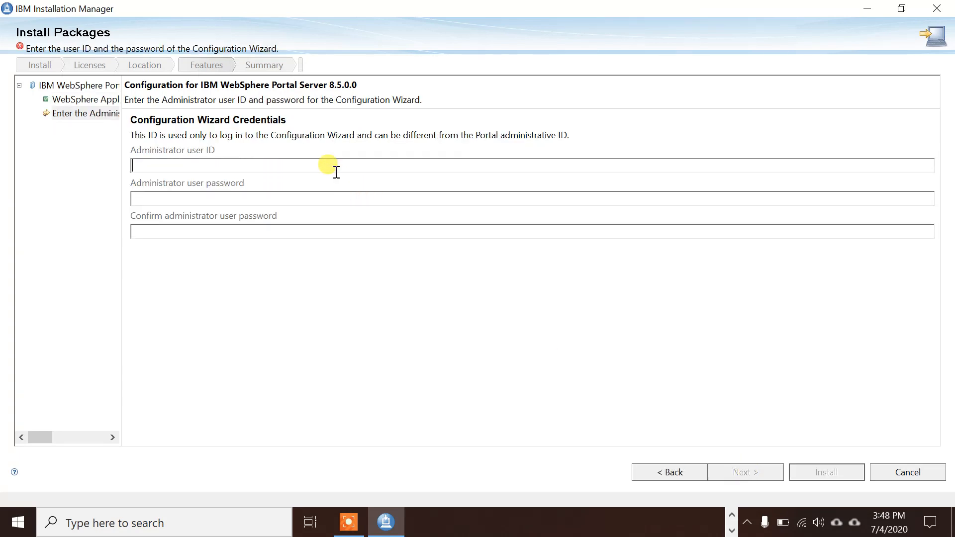
- Enter the Configuration Wizard administrator user ID and password, confirming the password
{"action": "type", "text": "wpadmin"}
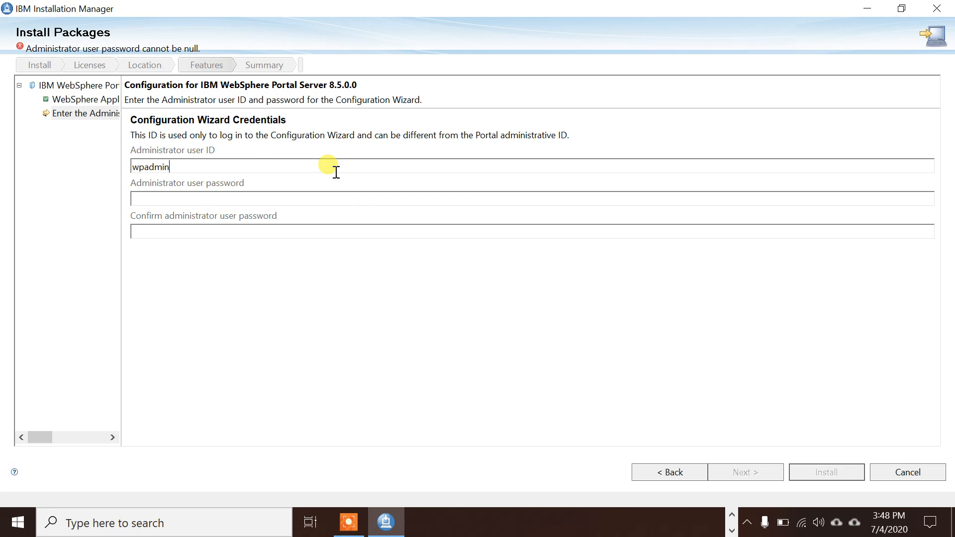
{"action": "double_click", "coordinate": [336, 172]}
{"action": "key", "text": "Tab"}
{"action": "key", "text": "ctrl+v"}
{"action": "key", "text": "Tab"}
{"action": "key", "text": "ctrl+v"}
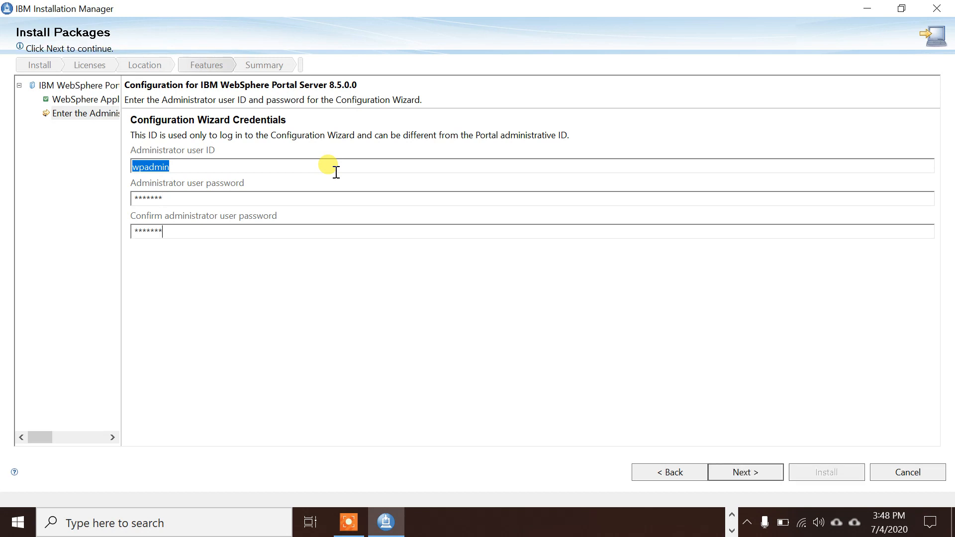
{"action": "key", "text": "Return"}
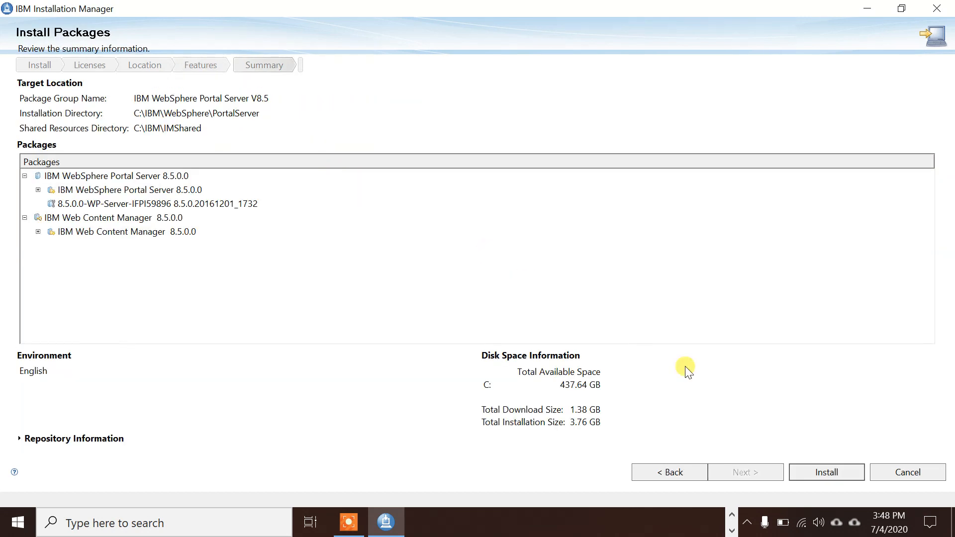
- Install Portal Server 8.5.0.0 with IFPI59896 and Web Content Manager 8.5.0.0 through to completion
{"action": "left_click", "coordinate": [827, 473]}
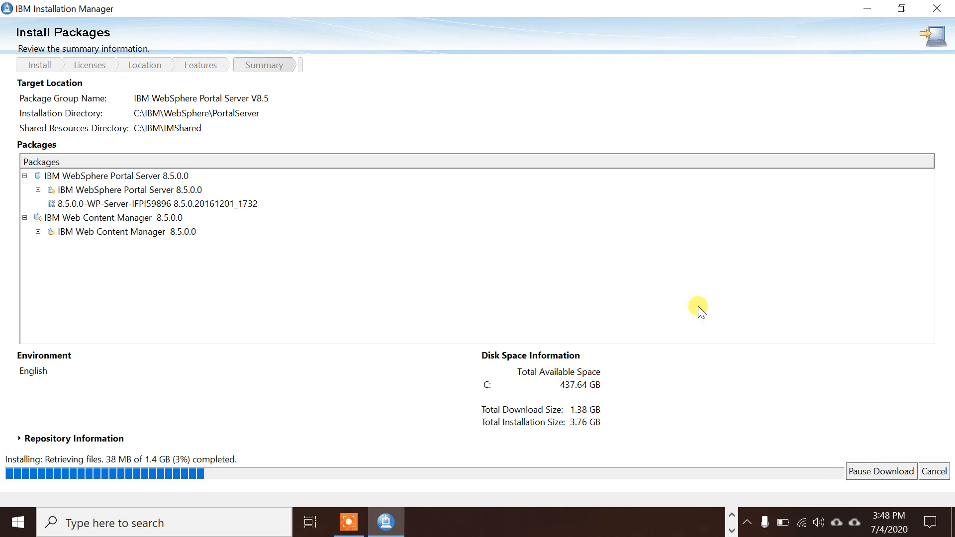
{"action": "left_click", "coordinate": [350, 513]}
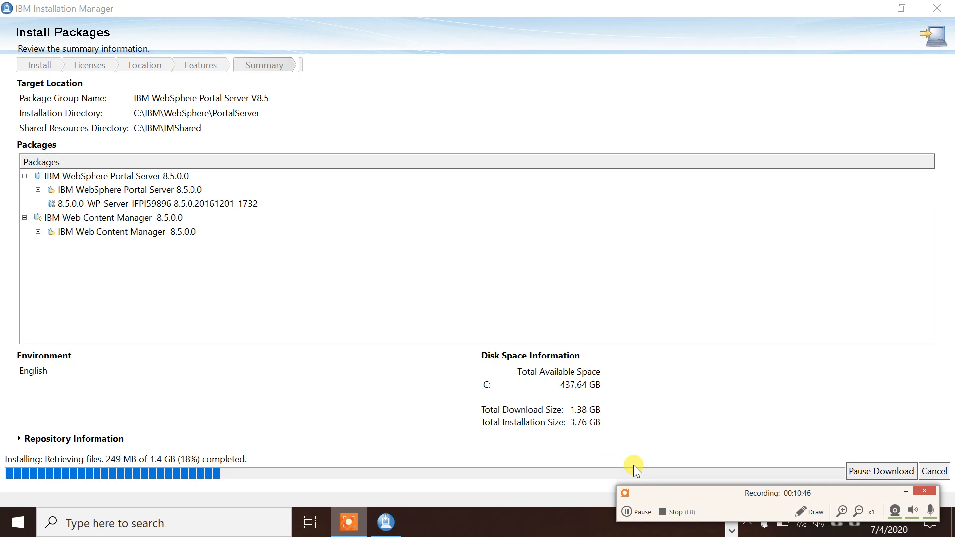
{"action": "left_click", "coordinate": [641, 514]}
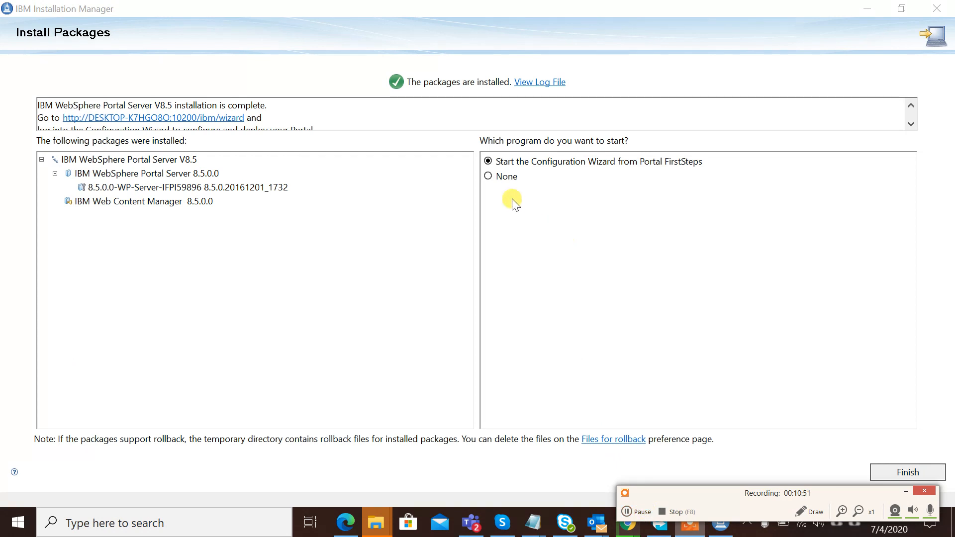
- Choose None for the Configuration Wizard and finish the install wizard
{"action": "left_click", "coordinate": [492, 177]}
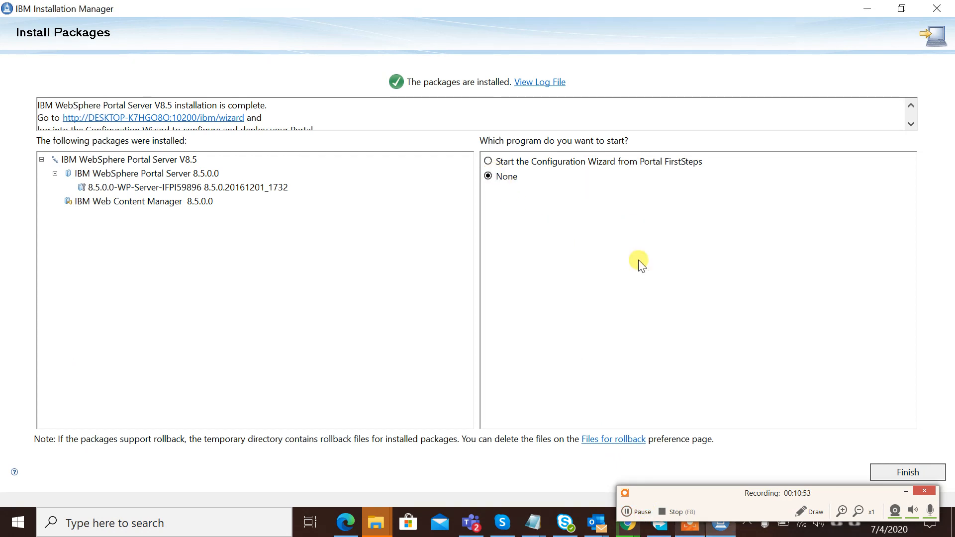
{"action": "left_click", "coordinate": [911, 471]}
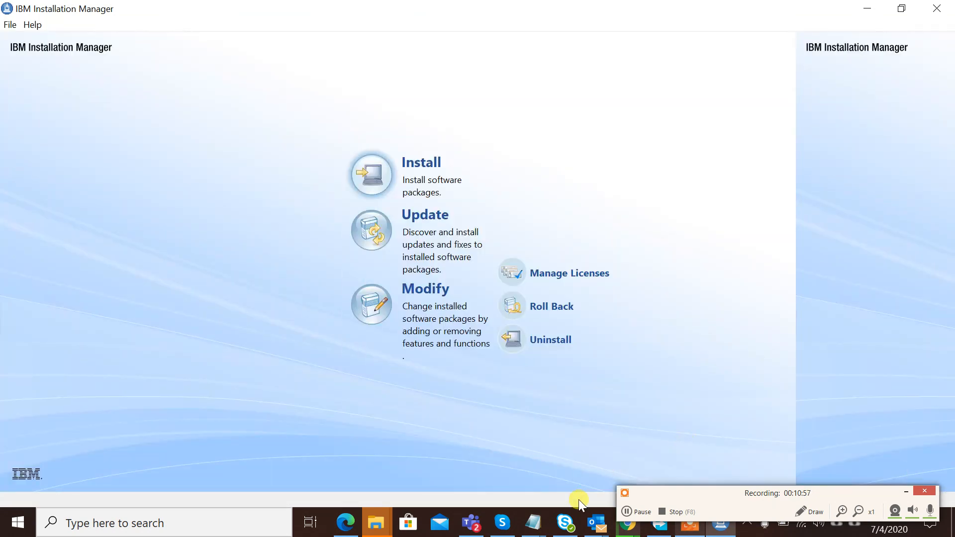
{"action": "mouse_move", "coordinate": [522, 503]}
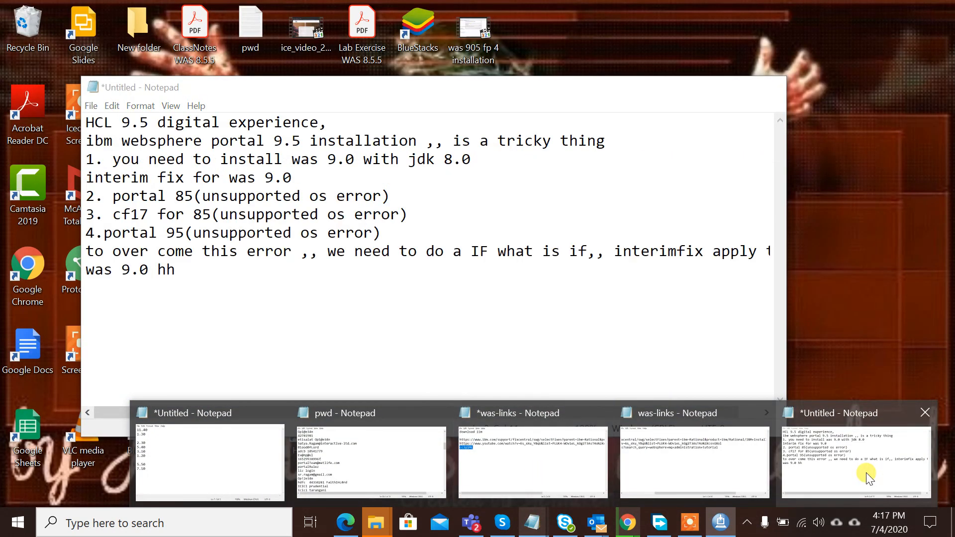
- Highlight the cf17 step in the installation notes, then show the Downloads\9.5 folder
{"action": "left_click", "coordinate": [868, 476]}
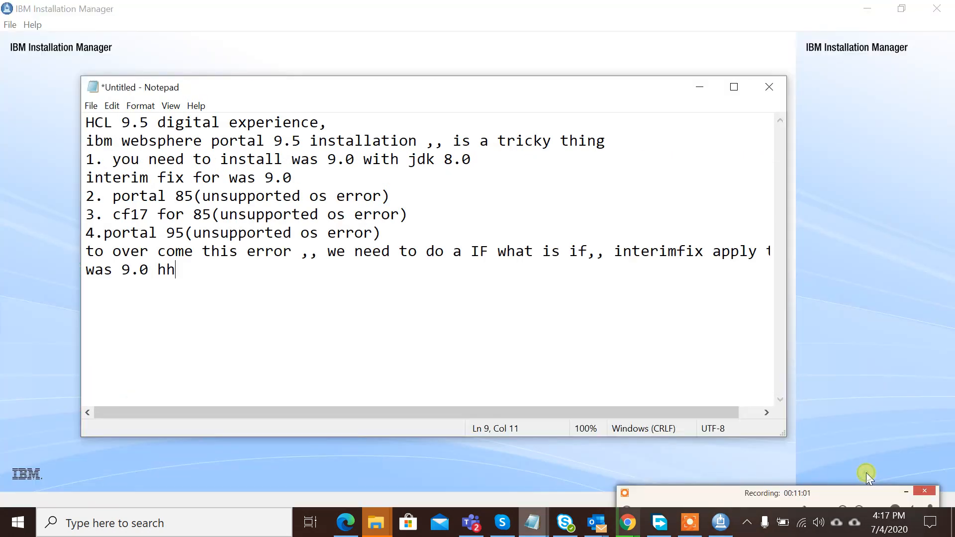
{"action": "double_click", "coordinate": [135, 213]}
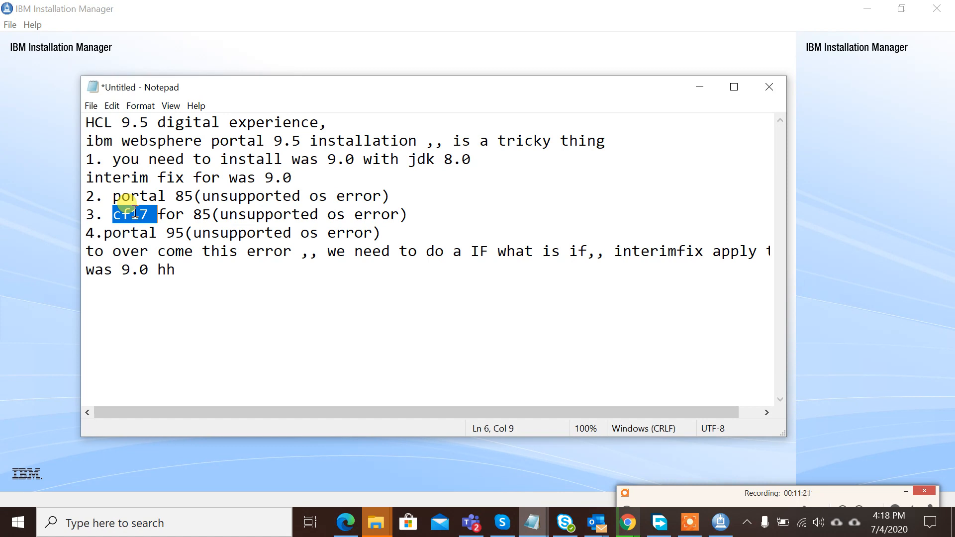
{"action": "mouse_move", "coordinate": [597, 522]}
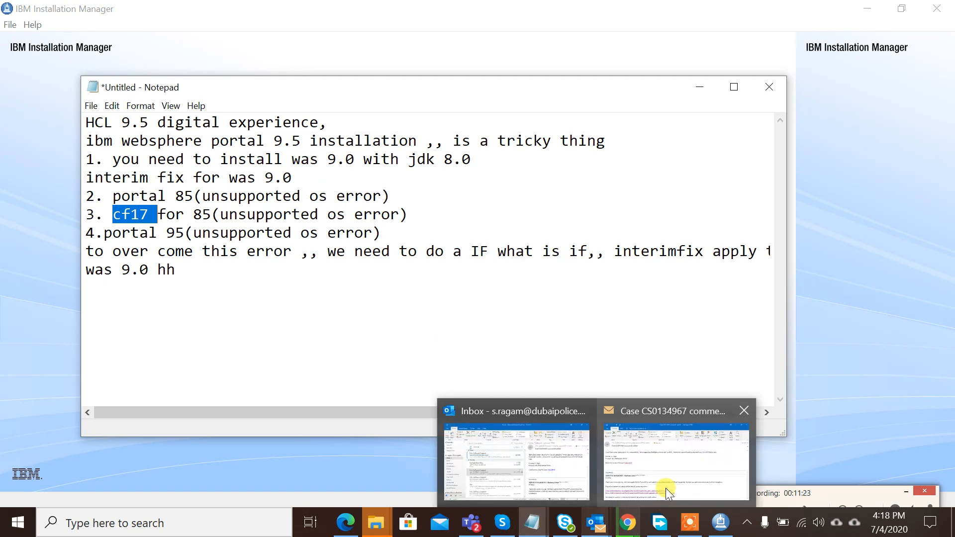
{"action": "left_click", "coordinate": [784, 491]}
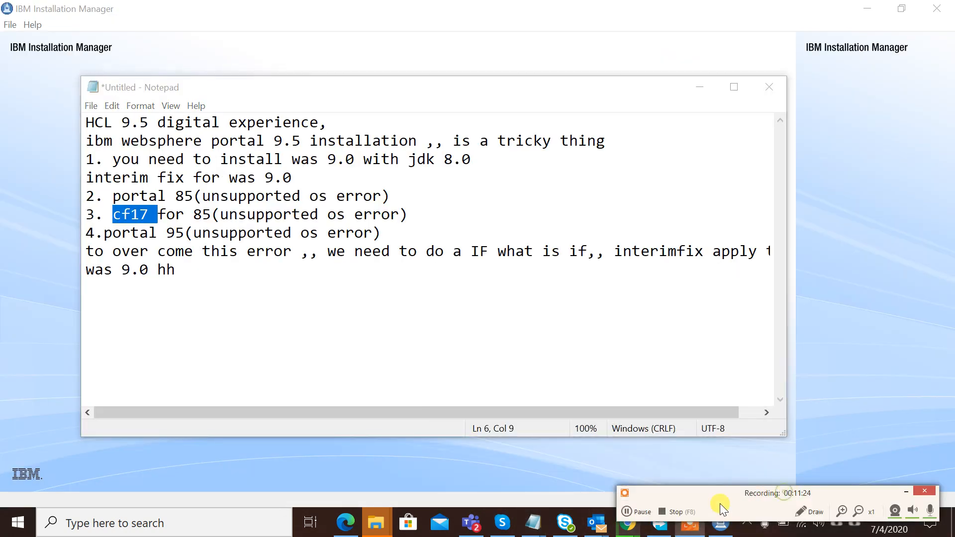
{"action": "left_click", "coordinate": [638, 516]}
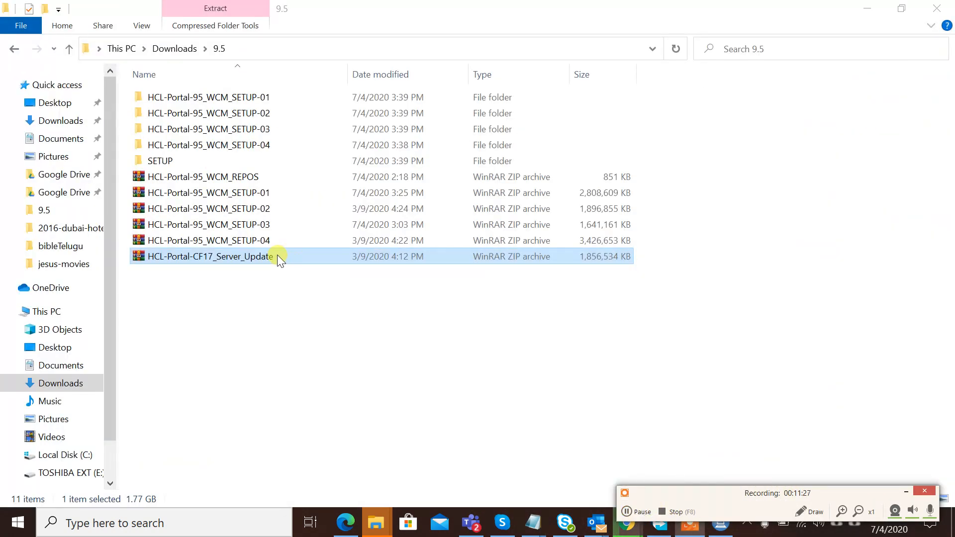
- Extract HCL-Portal-CF17_Server_Update.zip into HCL-Portal-CF17_Server_Update\ and check its progress
{"action": "right_click", "coordinate": [277, 255]}
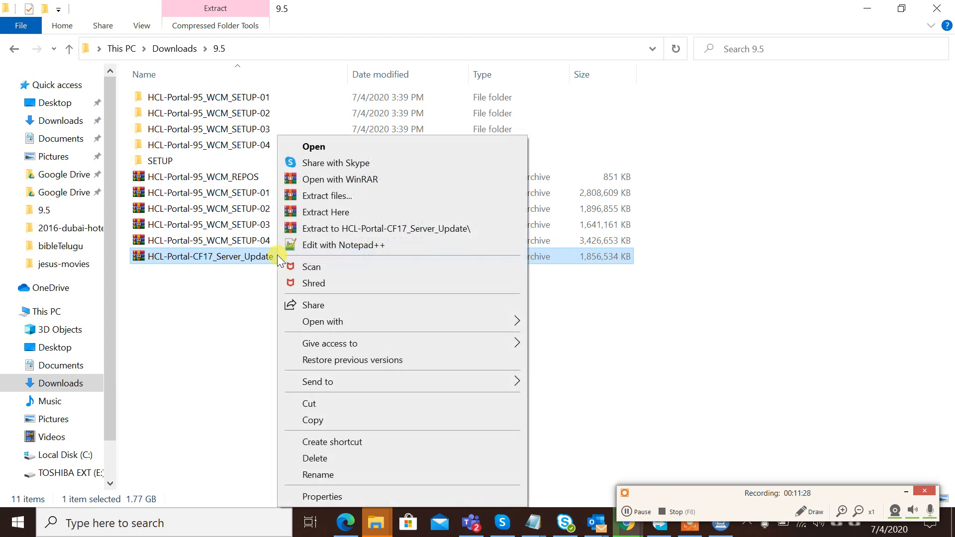
{"action": "left_click", "coordinate": [360, 229]}
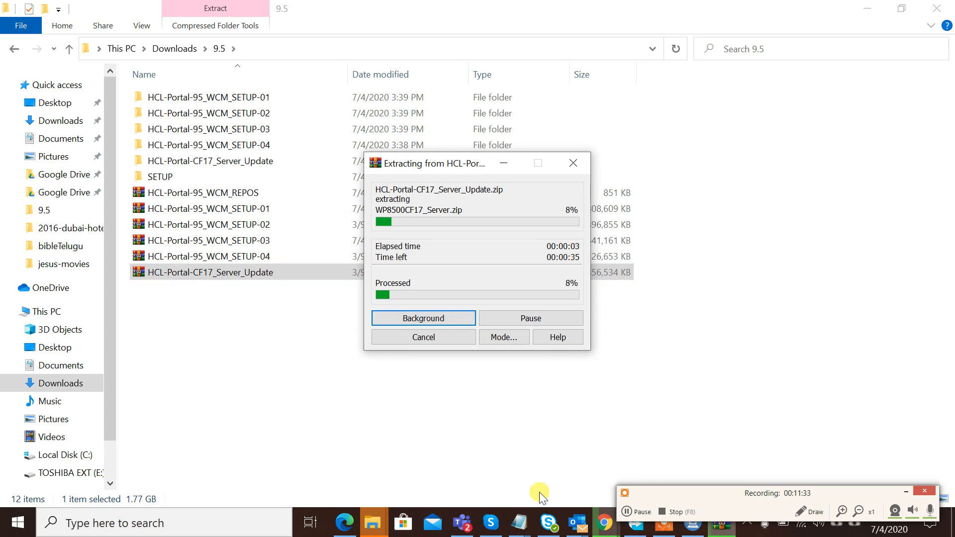
{"action": "mouse_move", "coordinate": [519, 523]}
{"action": "left_click", "coordinate": [831, 486]}
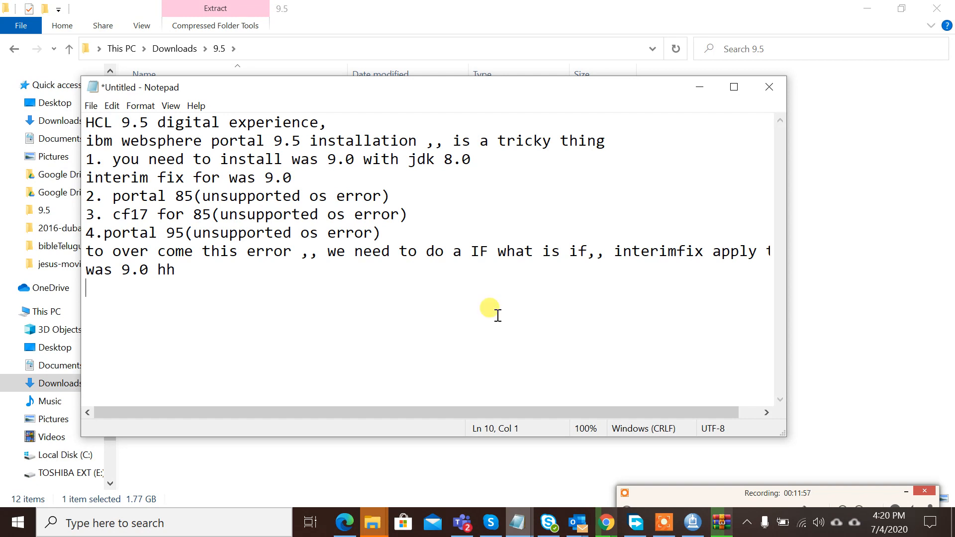
{"action": "left_click", "coordinate": [720, 523]}
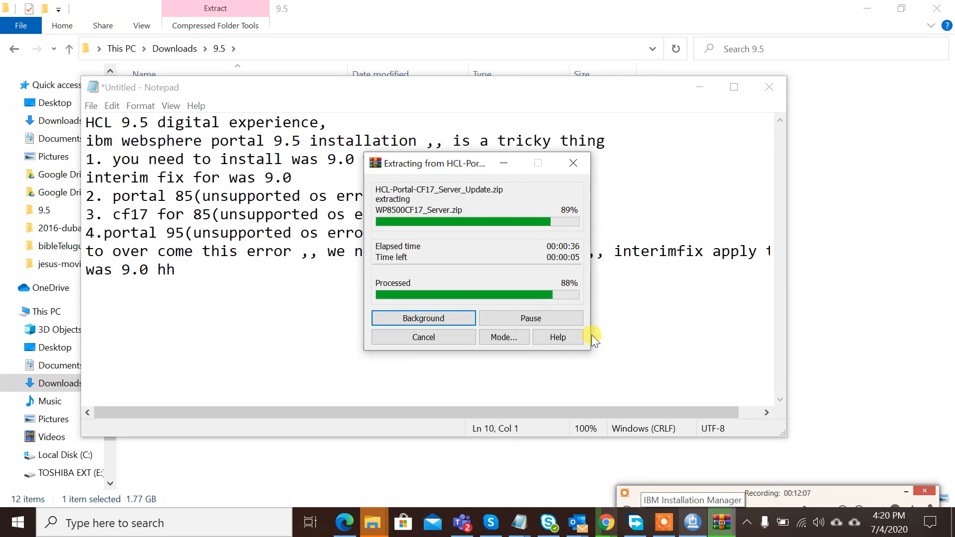
{"action": "left_click", "coordinate": [693, 523]}
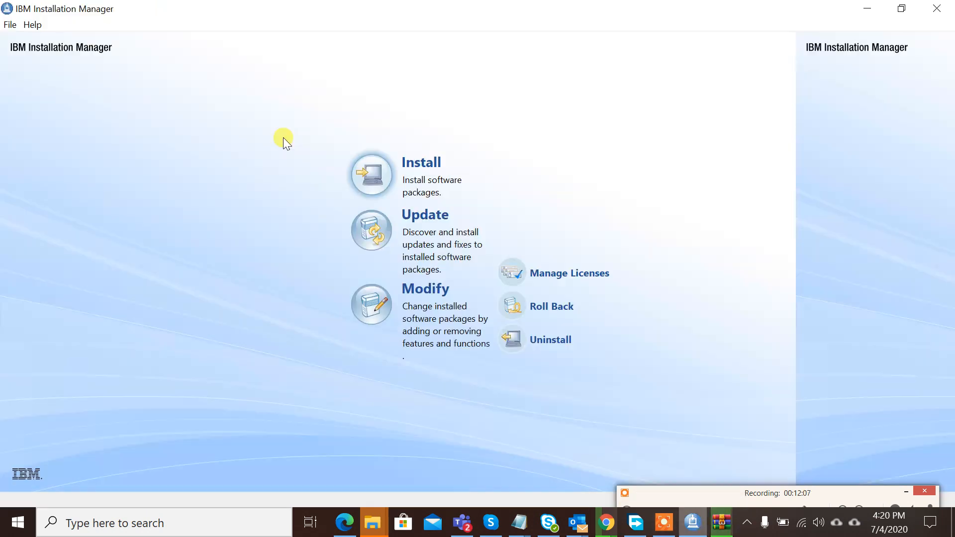
- Start adding a repository and extract the WP8500CF17_Server zip from HCL-Portal-CF17_Server_Update into its own folder
{"action": "left_click", "coordinate": [11, 26]}
{"action": "left_click", "coordinate": [38, 101]}
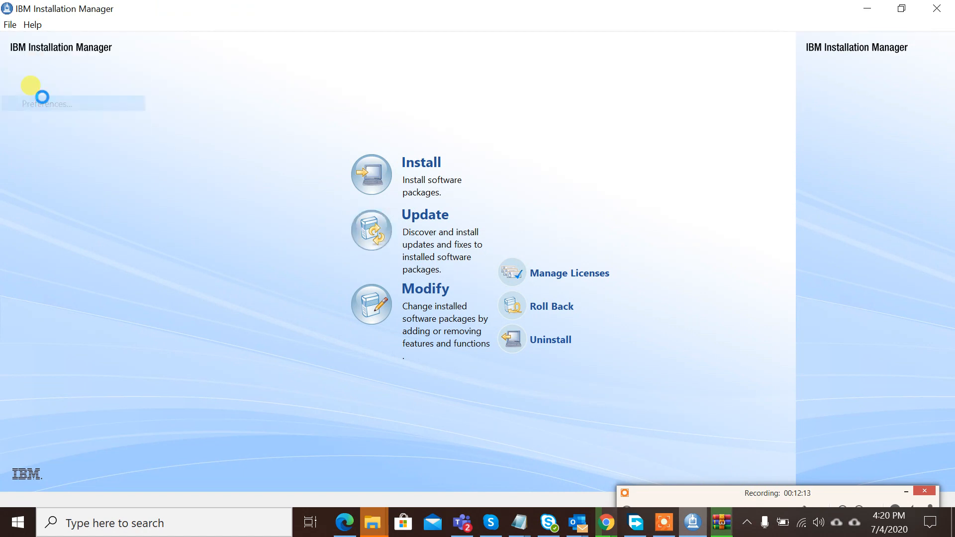
{"action": "left_click", "coordinate": [398, 75]}
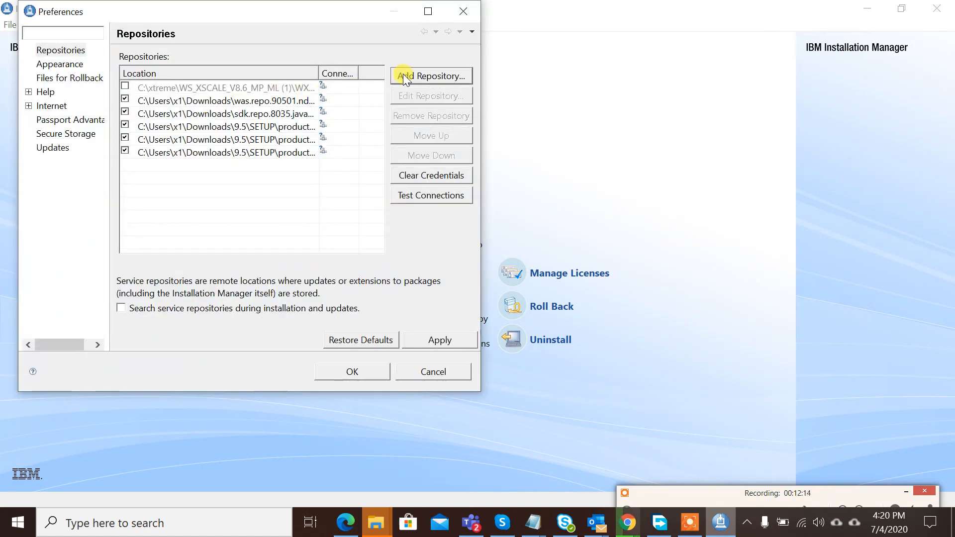
{"action": "left_click", "coordinate": [363, 197]}
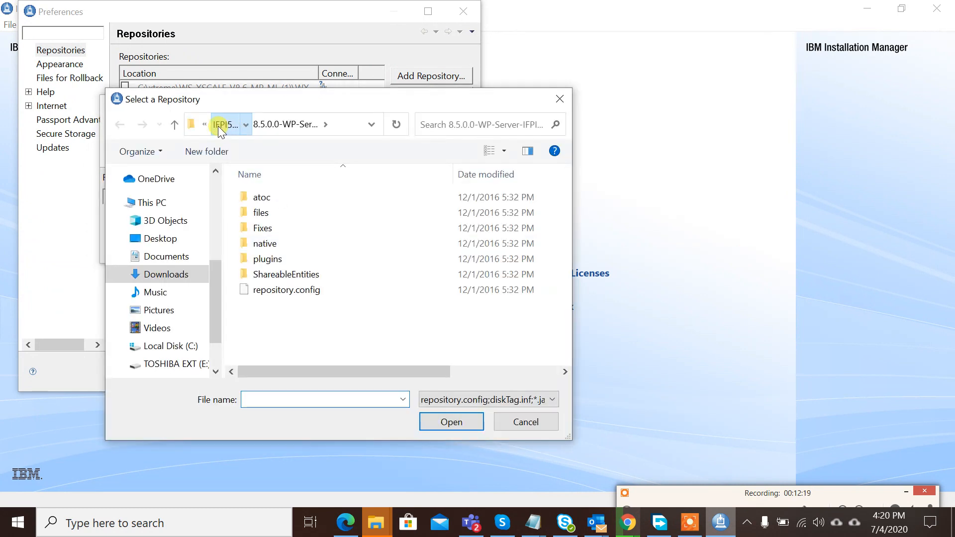
{"action": "left_click", "coordinate": [218, 126]}
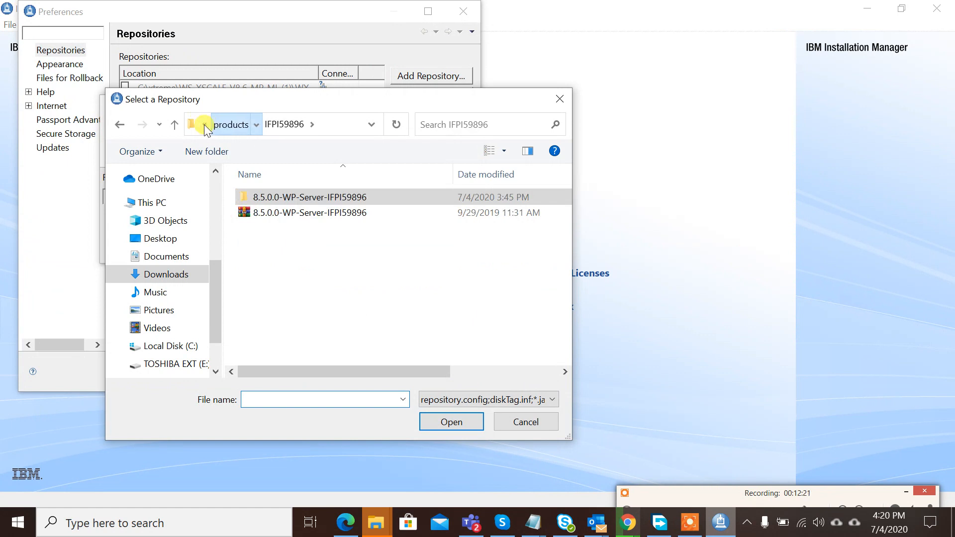
{"action": "left_click", "coordinate": [206, 126]}
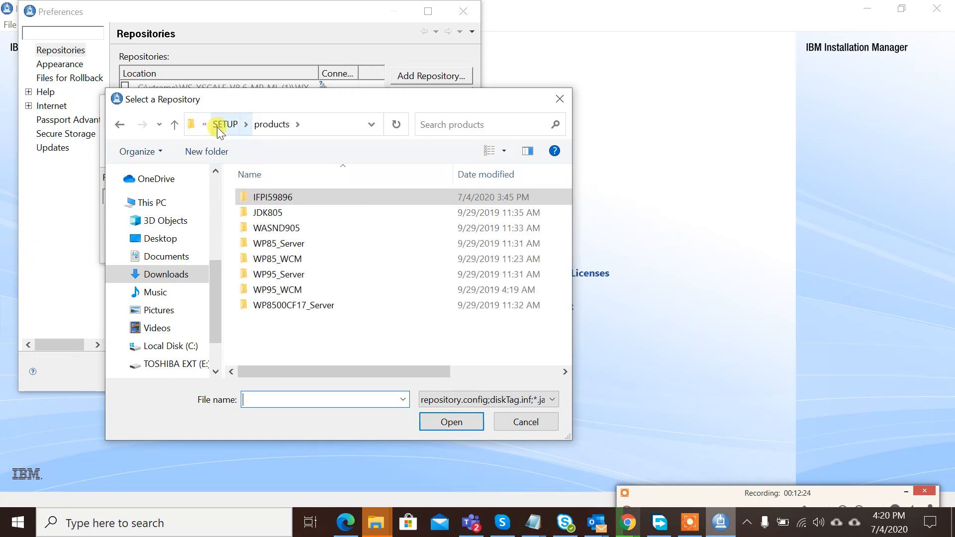
{"action": "left_click", "coordinate": [221, 127]}
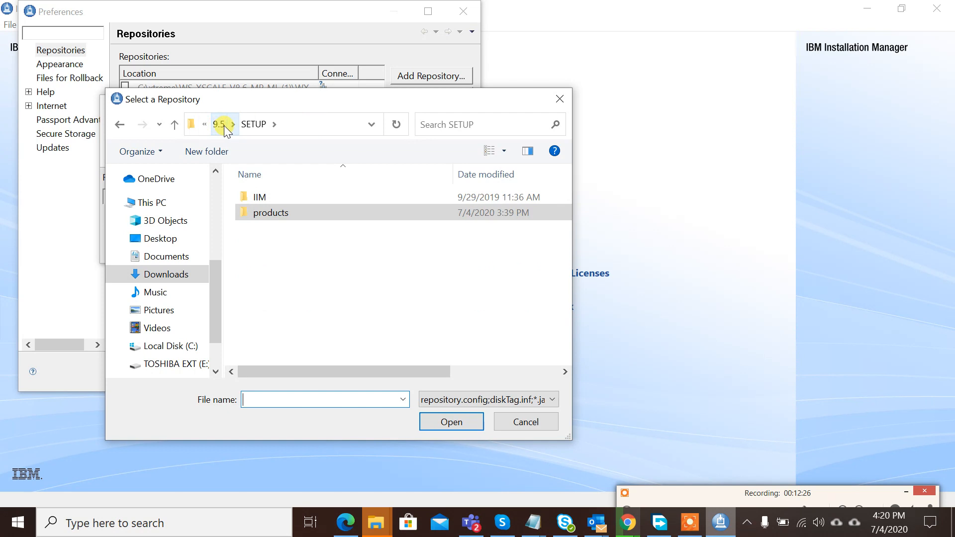
{"action": "left_click", "coordinate": [224, 129]}
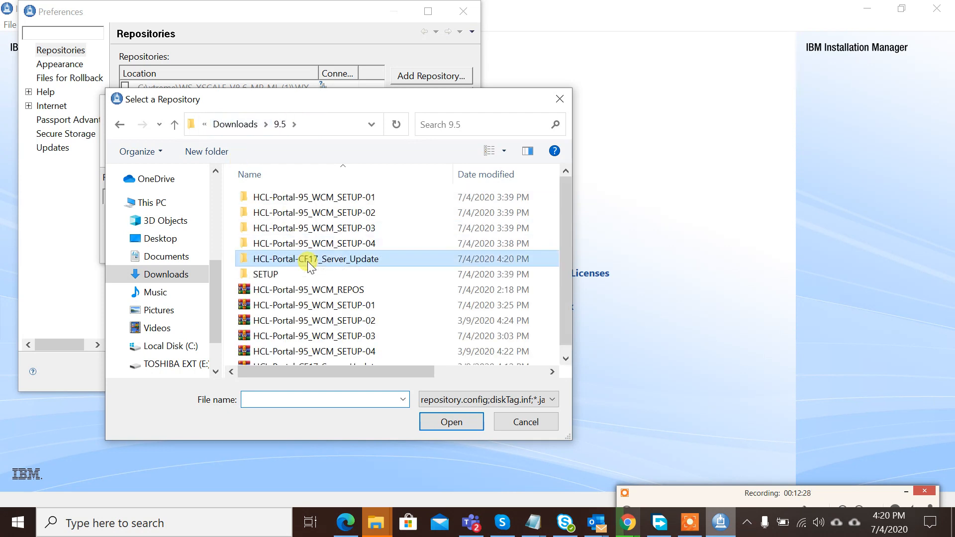
{"action": "double_click", "coordinate": [309, 263]}
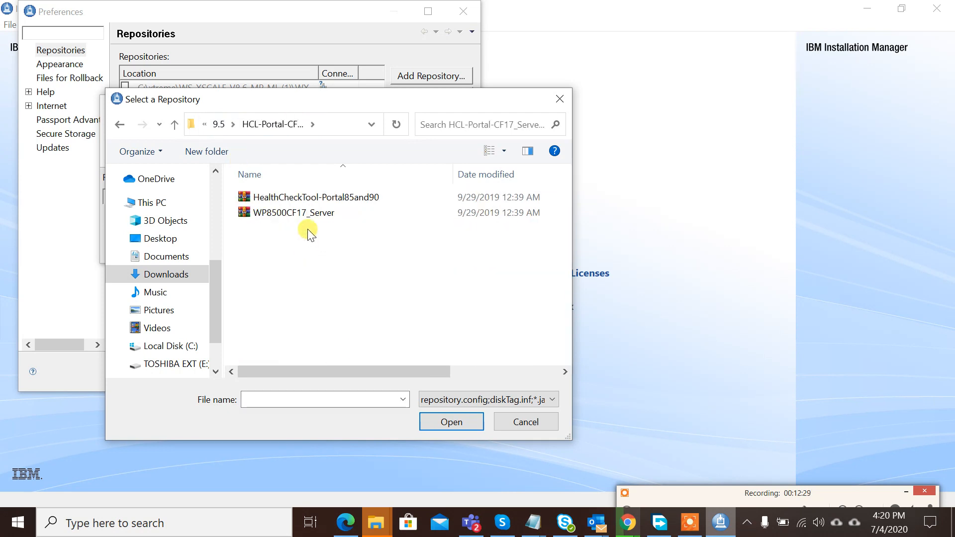
{"action": "left_click", "coordinate": [341, 211]}
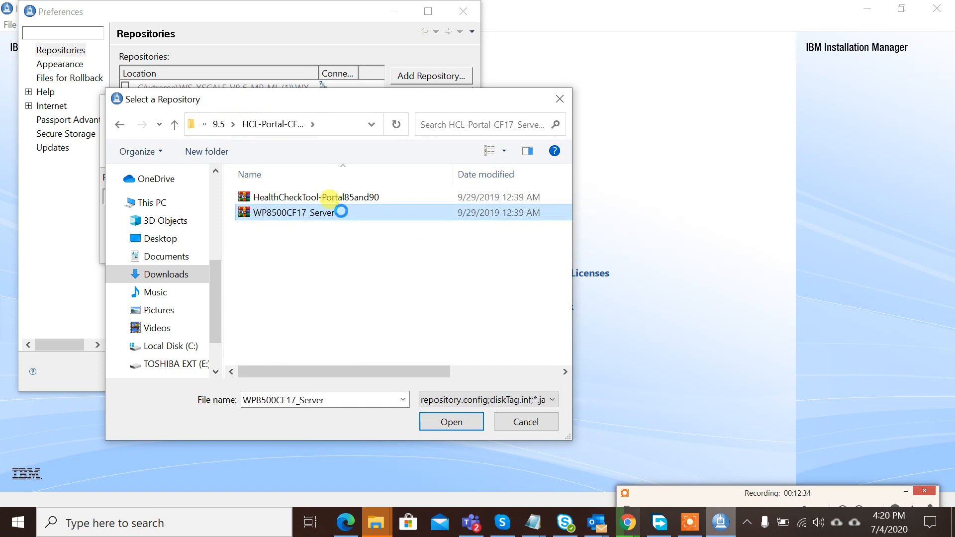
{"action": "right_click", "coordinate": [341, 210]}
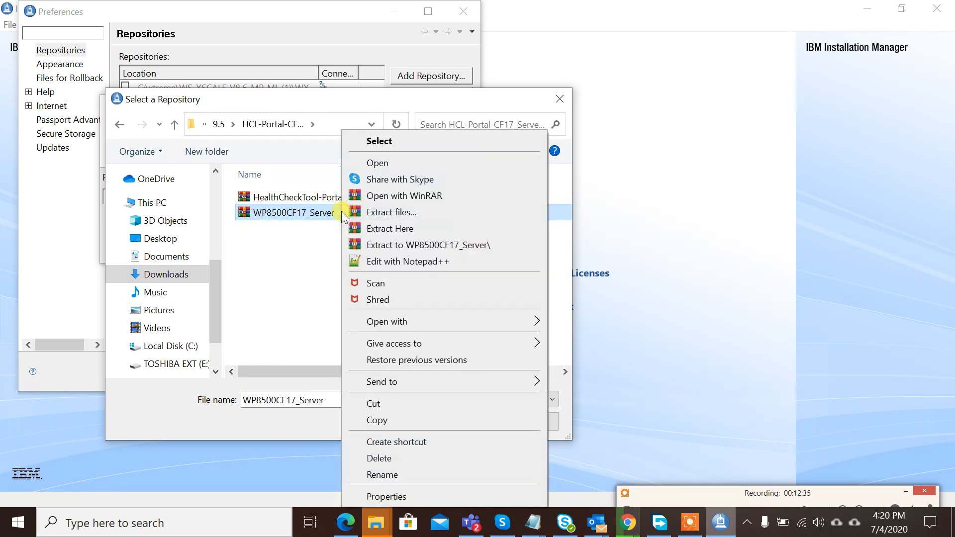
{"action": "left_click", "coordinate": [398, 244]}
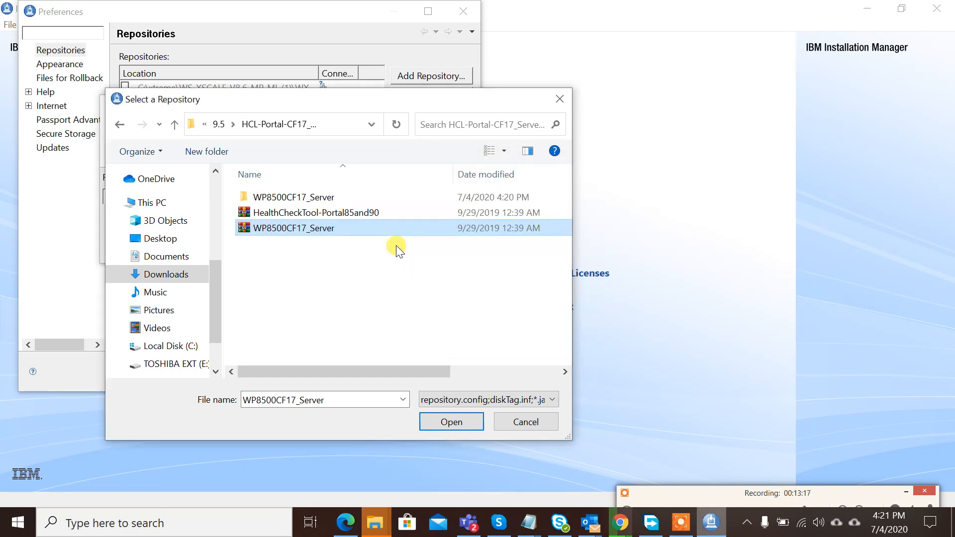
- Add the extracted WP8500CF17_Server repository.config as a repository and save the preferences
{"action": "left_click", "coordinate": [330, 199]}
{"action": "double_click", "coordinate": [330, 199]}
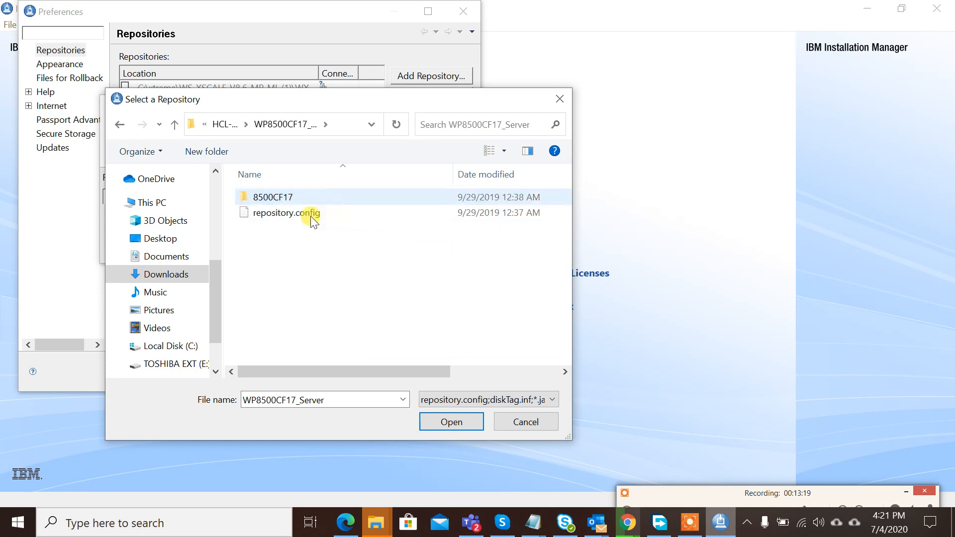
{"action": "left_click", "coordinate": [312, 219]}
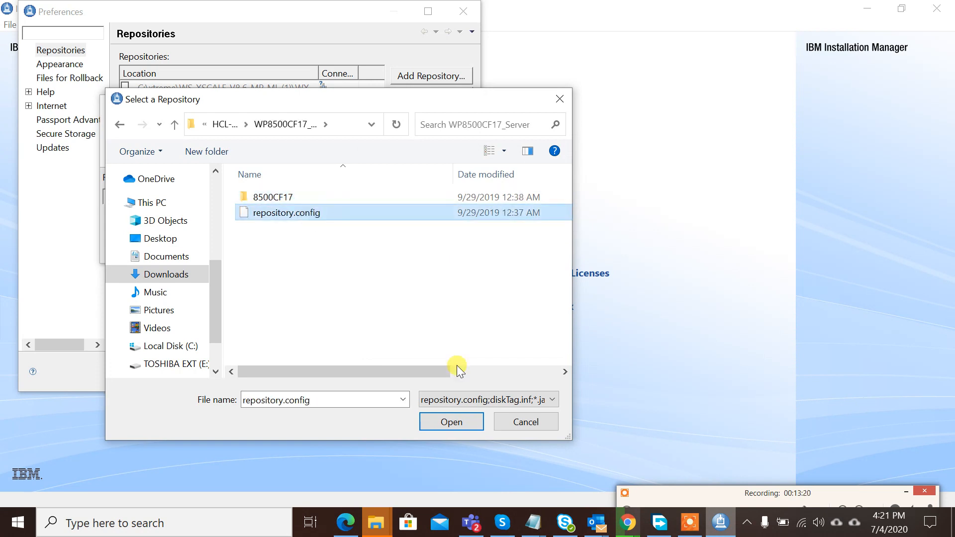
{"action": "left_click", "coordinate": [445, 416]}
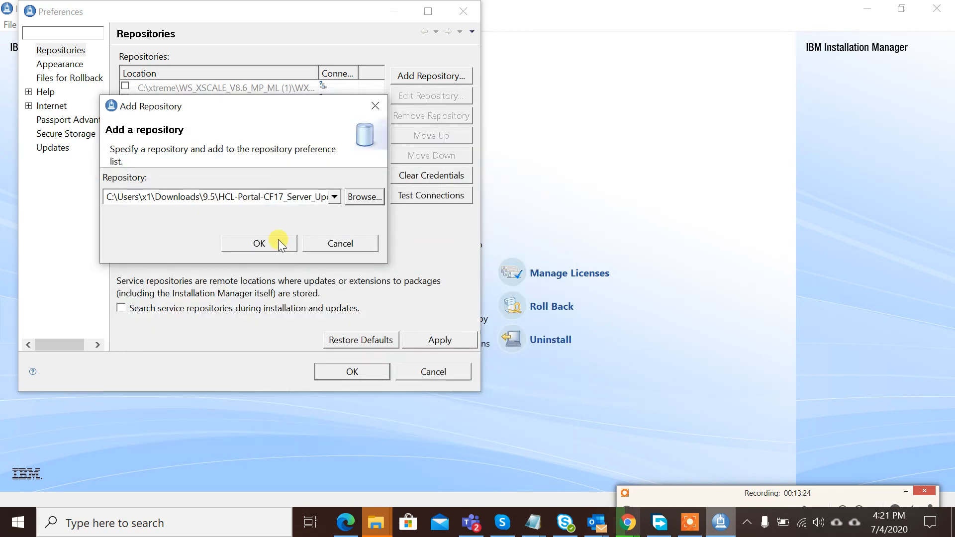
{"action": "left_click", "coordinate": [278, 241]}
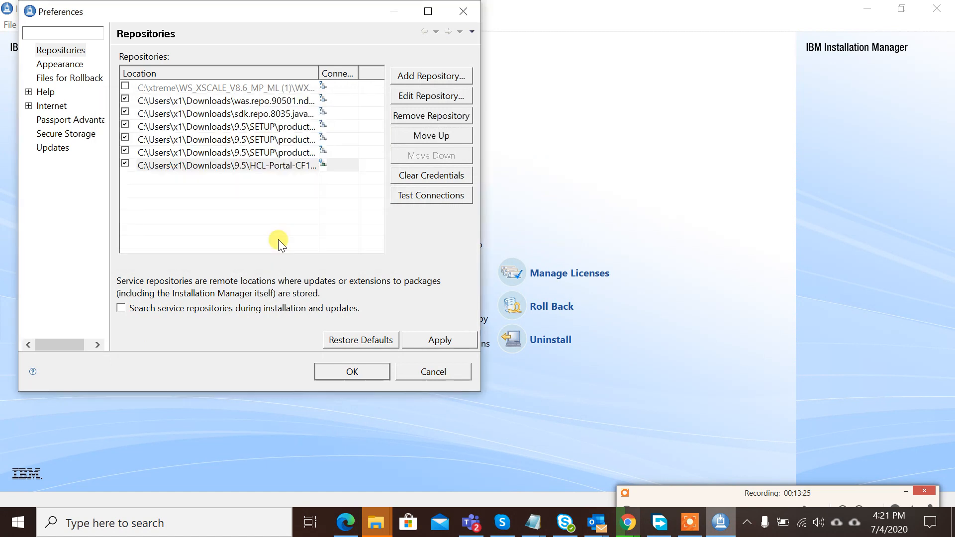
{"action": "left_click", "coordinate": [363, 375]}
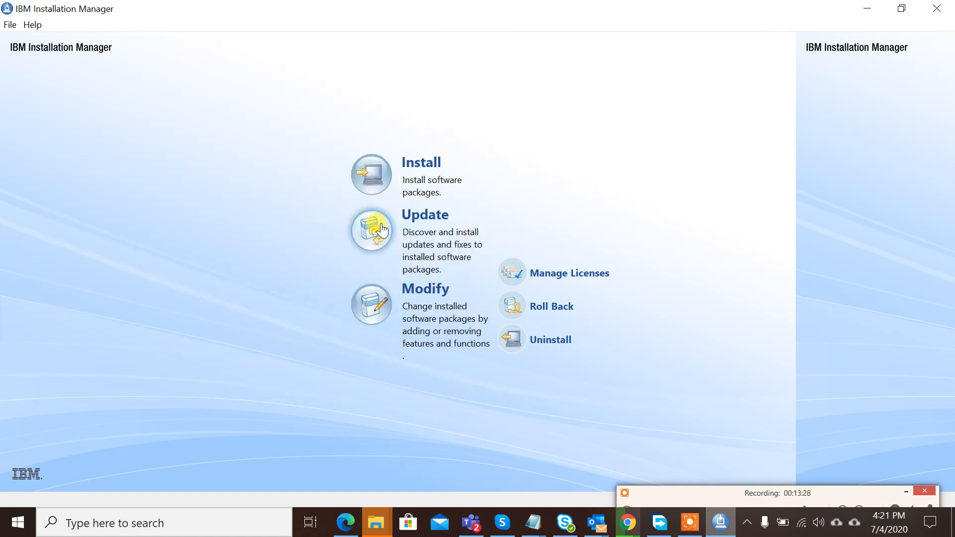
- Pick the IBM WebSphere Portal Server V8.5 package group for updating to list Version CF17 for v8.5 and v9.0
{"action": "left_click", "coordinate": [374, 233]}
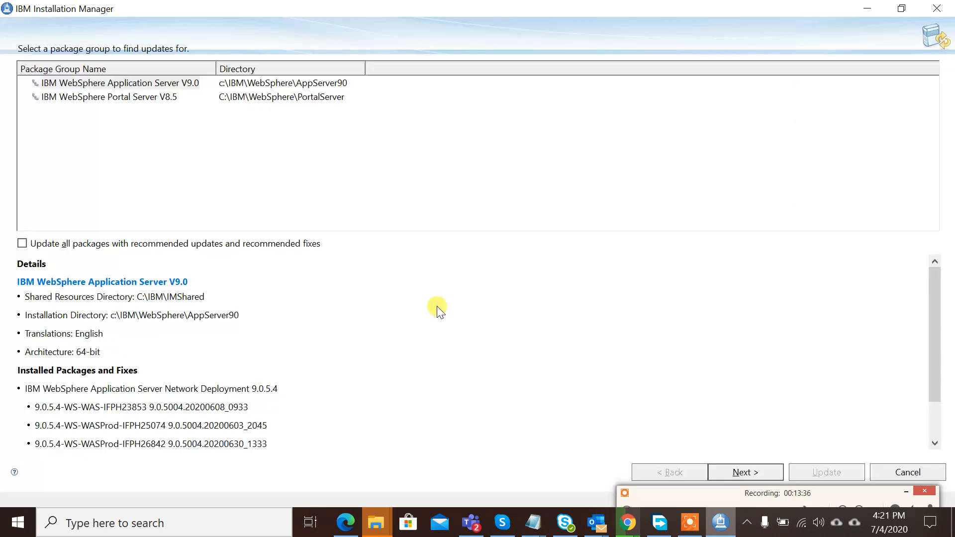
{"action": "left_click", "coordinate": [145, 98]}
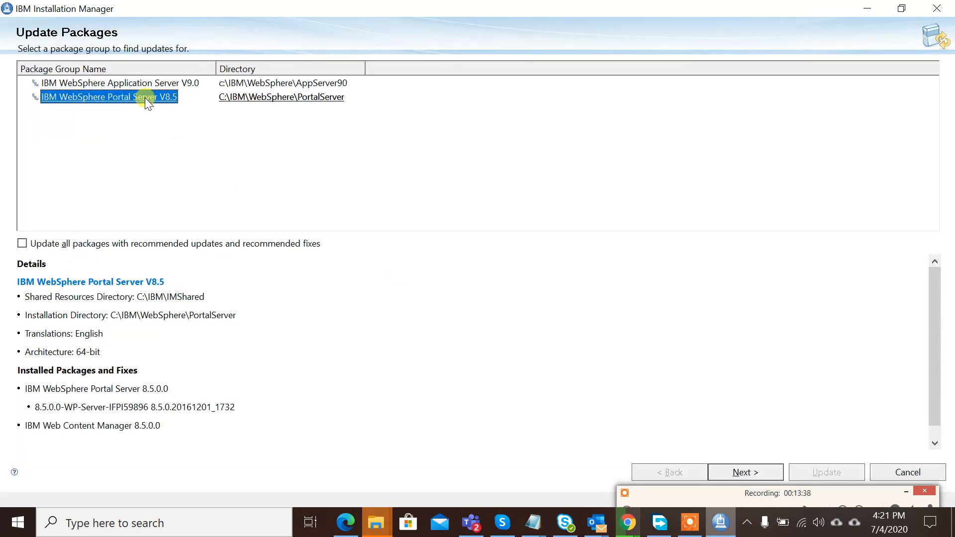
{"action": "left_click", "coordinate": [749, 473]}
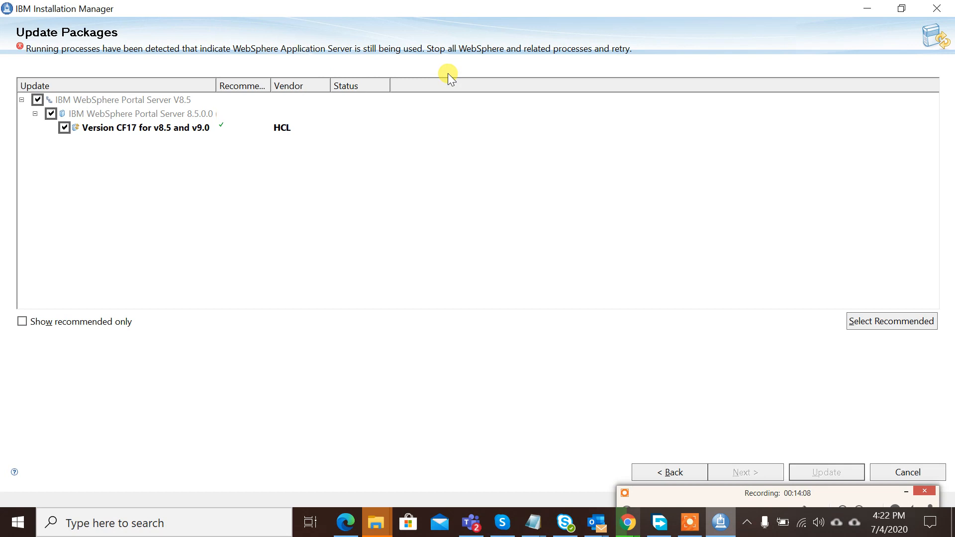
{"action": "right_click", "coordinate": [740, 521]}
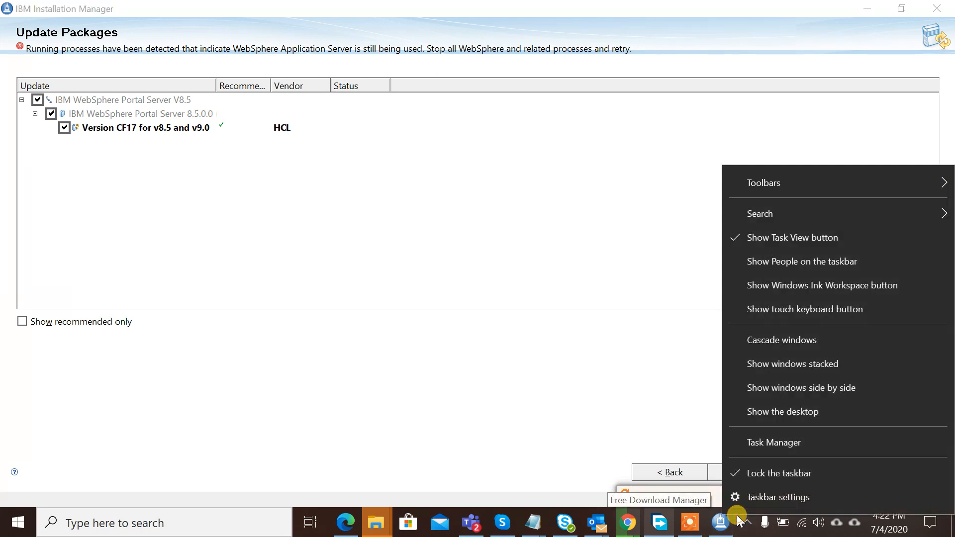
- Open Task Manager maximized with the detailed process list shown
{"action": "left_click", "coordinate": [756, 448]}
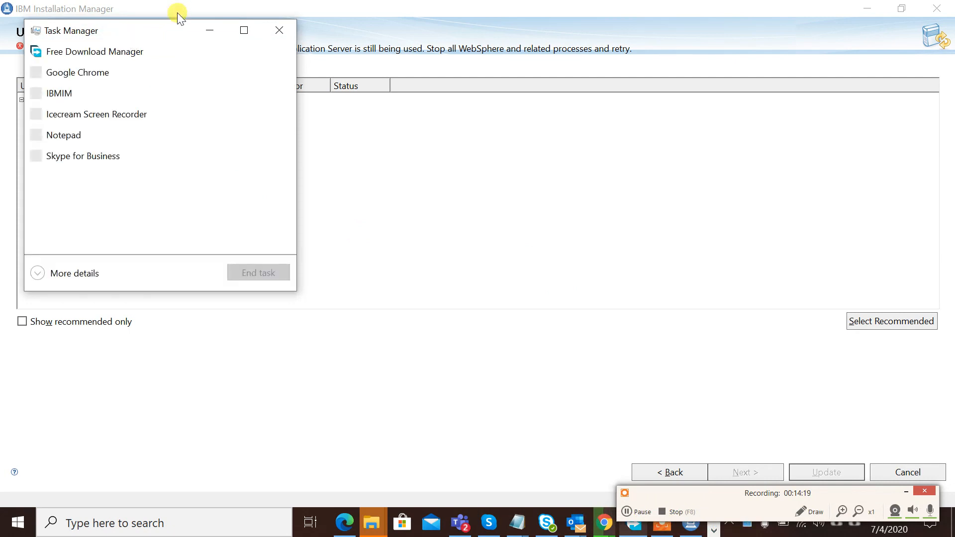
{"action": "left_click", "coordinate": [244, 30]}
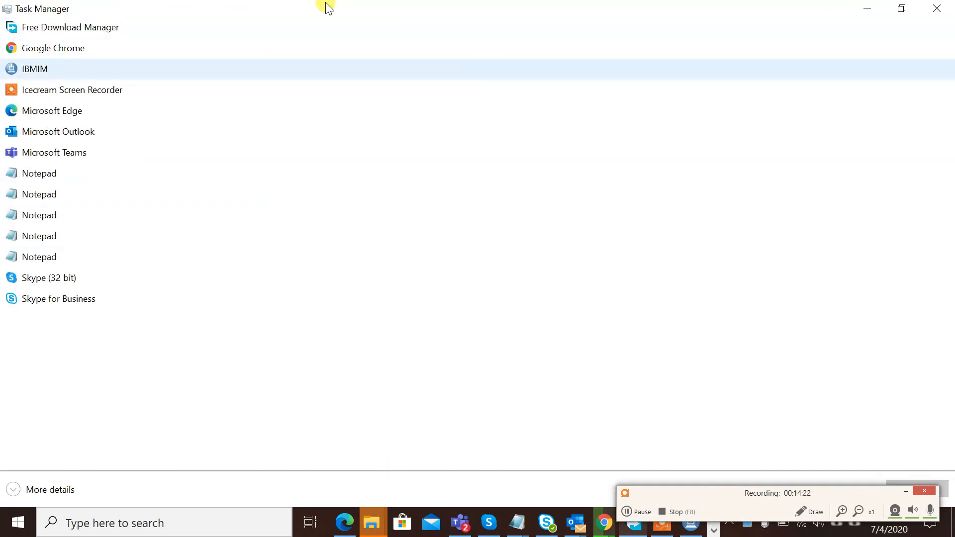
{"action": "double_click", "coordinate": [297, 11]}
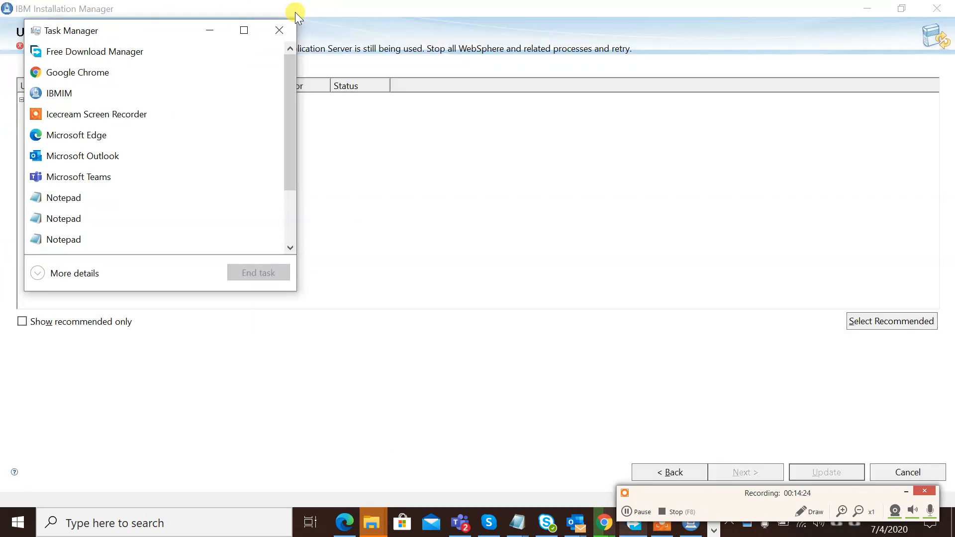
{"action": "left_click", "coordinate": [244, 31]}
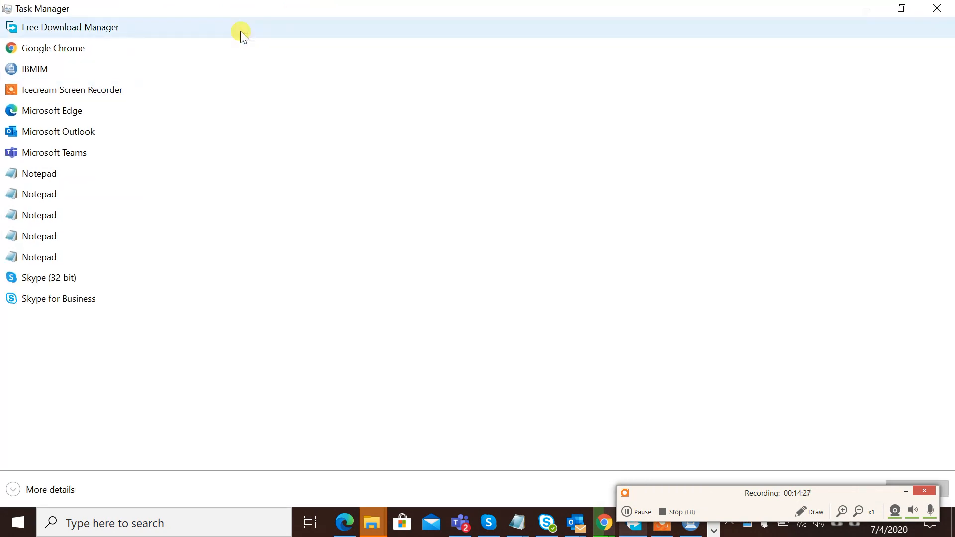
{"action": "left_click", "coordinate": [15, 494]}
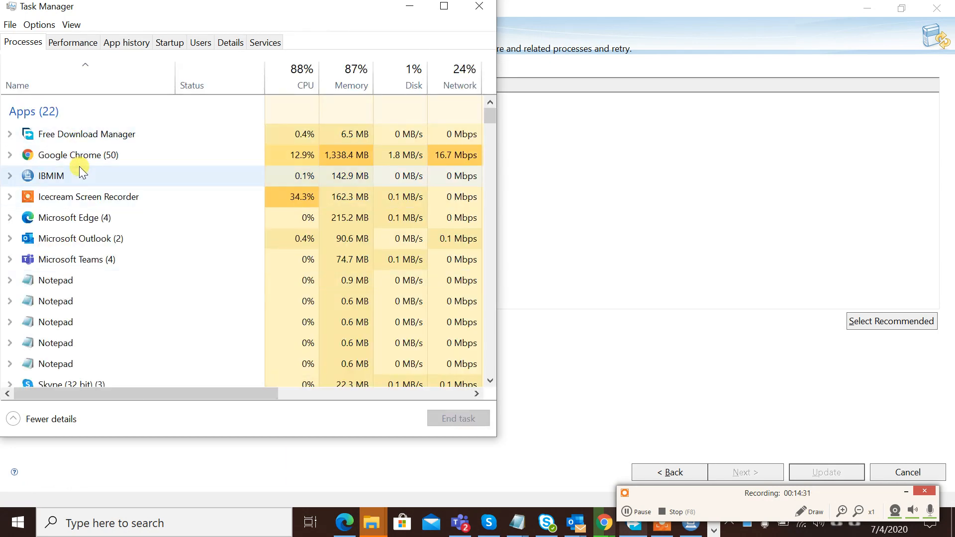
{"action": "left_click", "coordinate": [82, 199]}
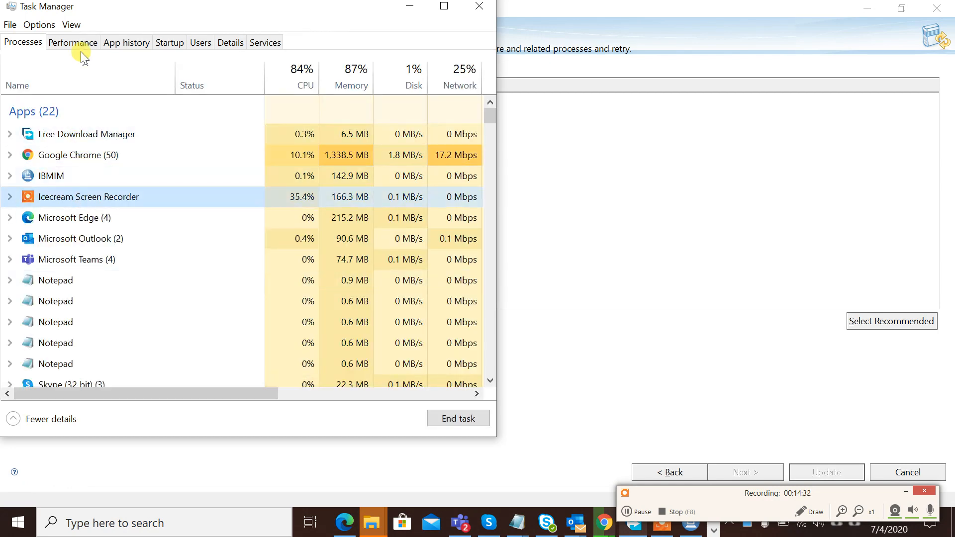
{"action": "scroll", "coordinate": [78, 238], "scroll_direction": "down", "scroll_amount": 10}
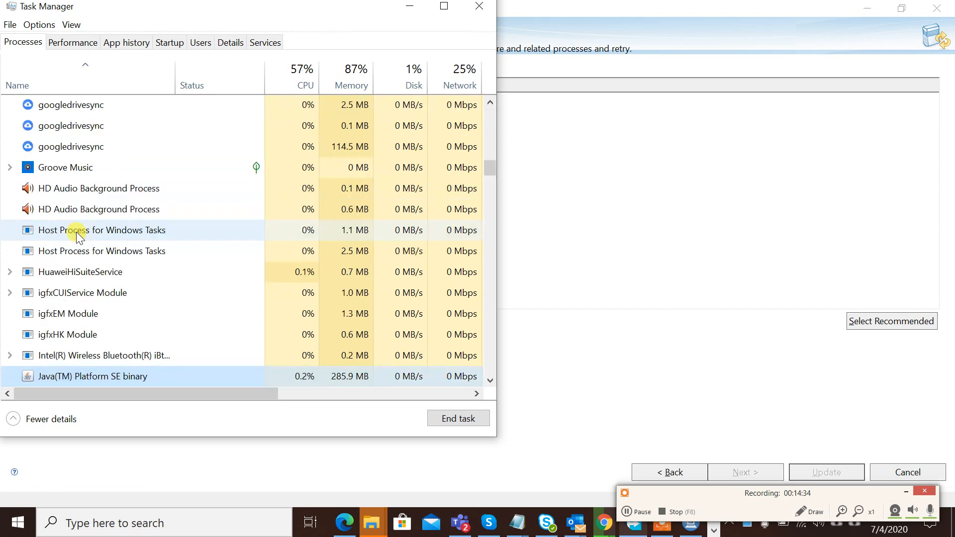
{"action": "left_click", "coordinate": [490, 381]}
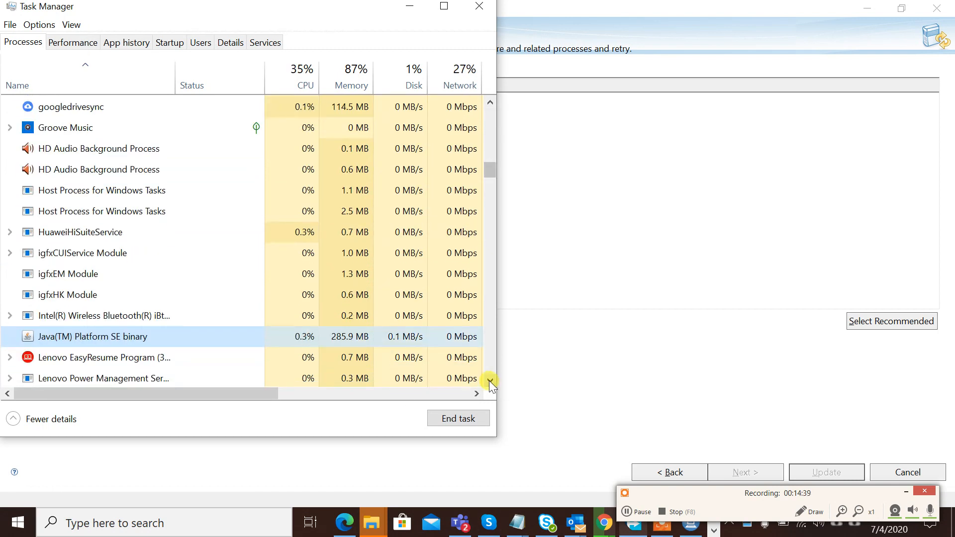
- Sort processes by name, end Java(TM) Platform SE binary, and return to Installation Manager
{"action": "left_click", "coordinate": [63, 85]}
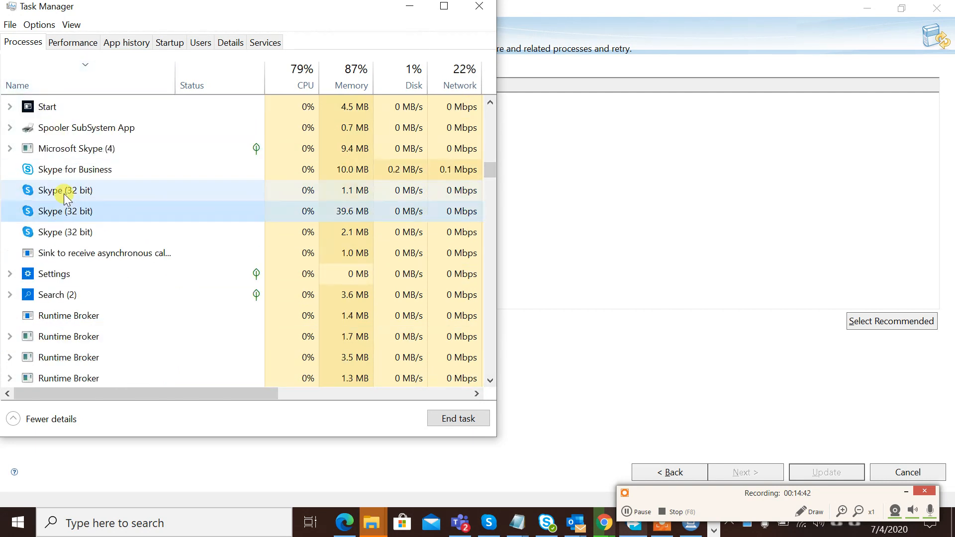
{"action": "scroll", "coordinate": [64, 193], "scroll_direction": "down", "scroll_amount": 15}
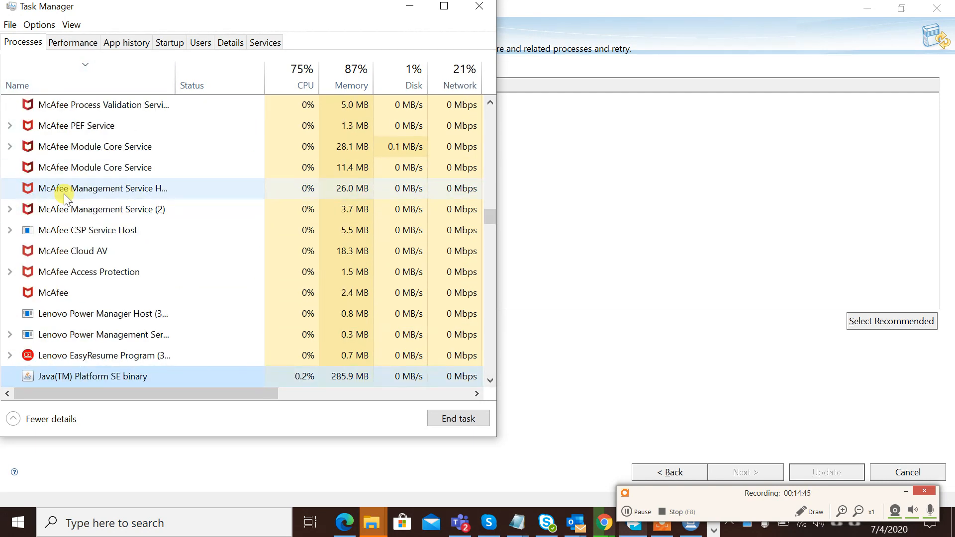
{"action": "key", "text": "Down"}
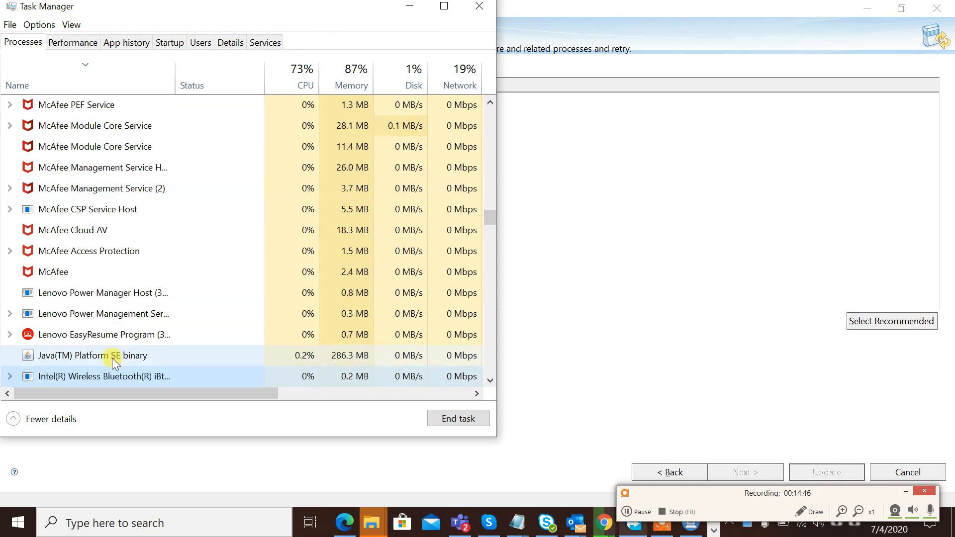
{"action": "left_click", "coordinate": [112, 357]}
{"action": "left_click", "coordinate": [449, 417]}
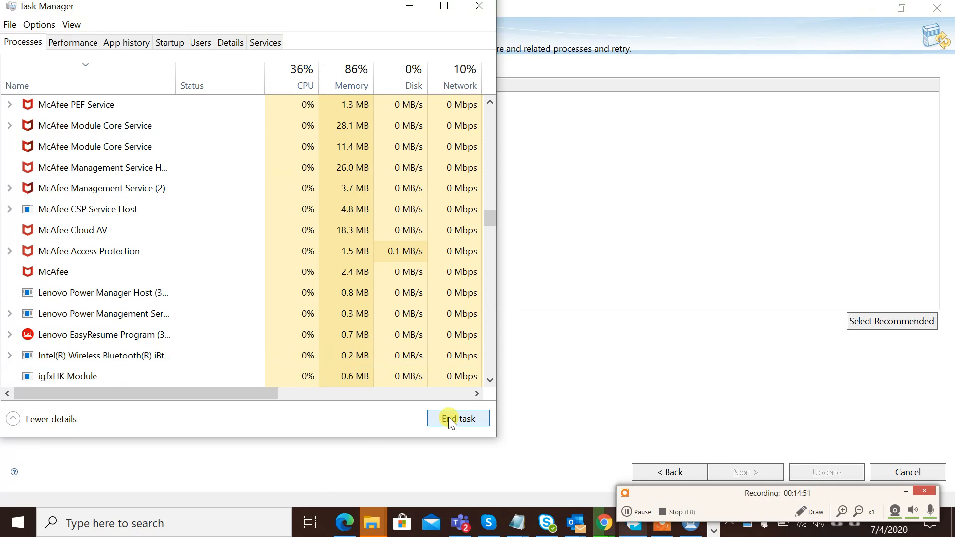
{"action": "left_click", "coordinate": [582, 213]}
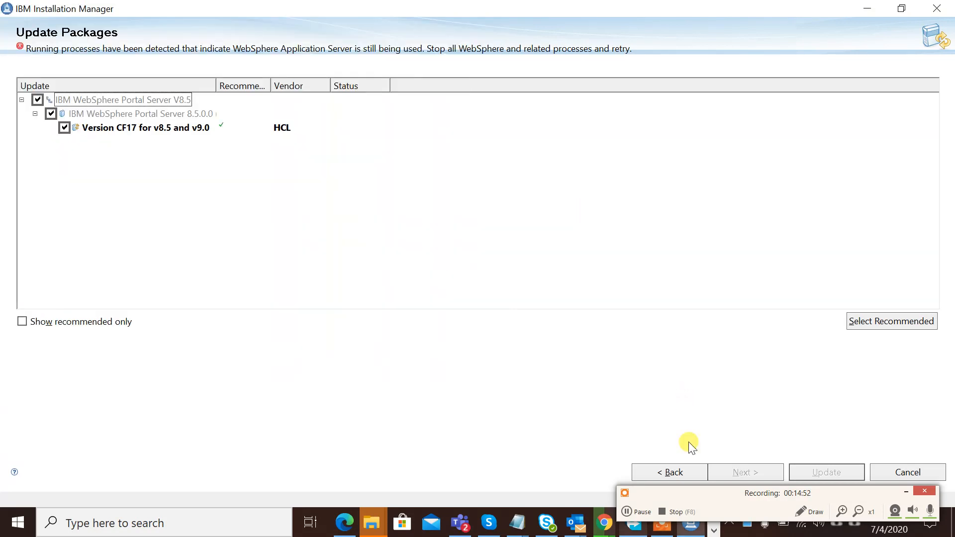
- Accept the license and apply the Version CF17 for v8.5 and v9.0 update, then close the wizard
{"action": "left_click", "coordinate": [670, 471]}
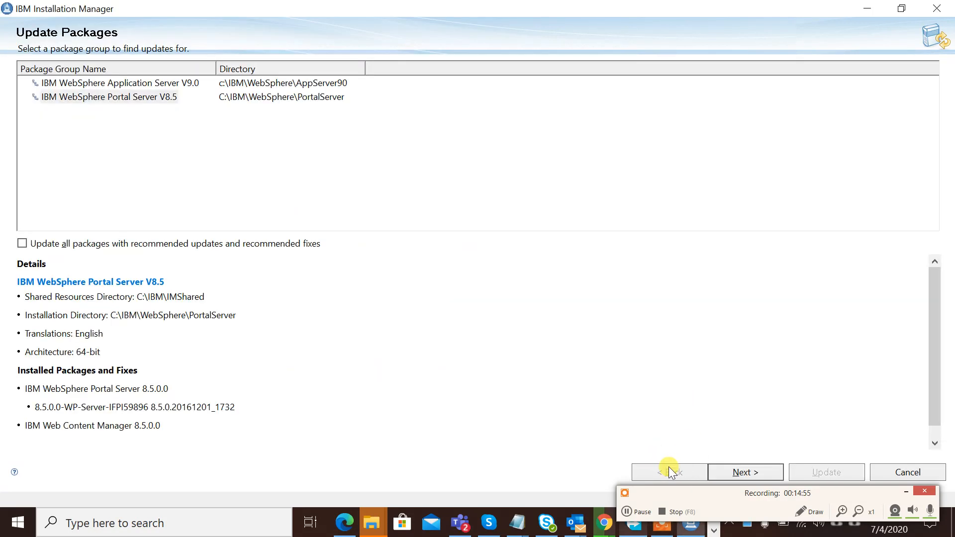
{"action": "left_click", "coordinate": [745, 471]}
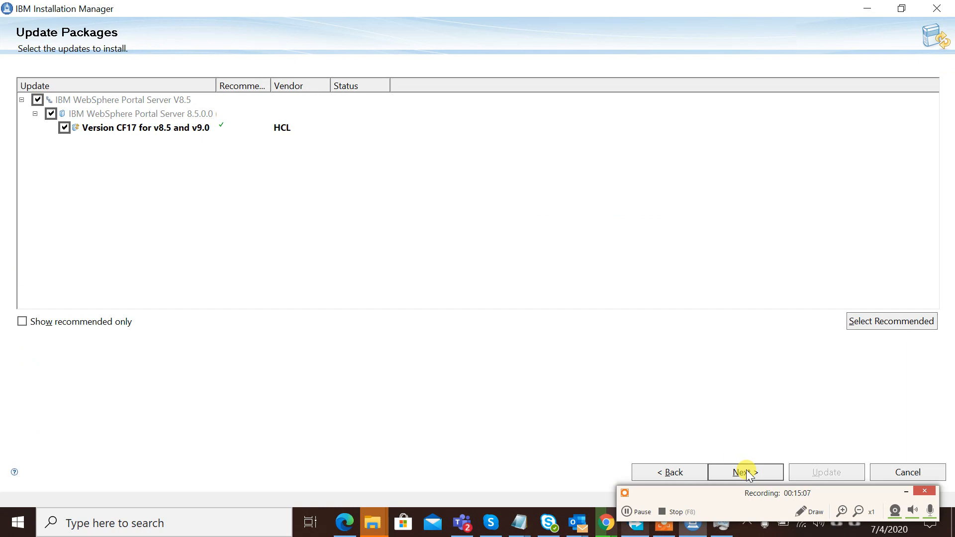
{"action": "left_click", "coordinate": [748, 473]}
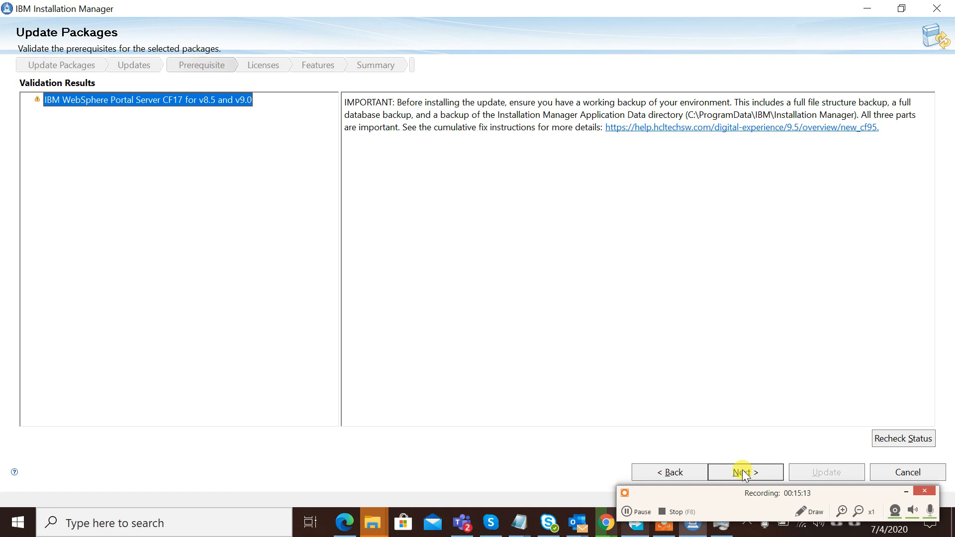
{"action": "left_click", "coordinate": [745, 473]}
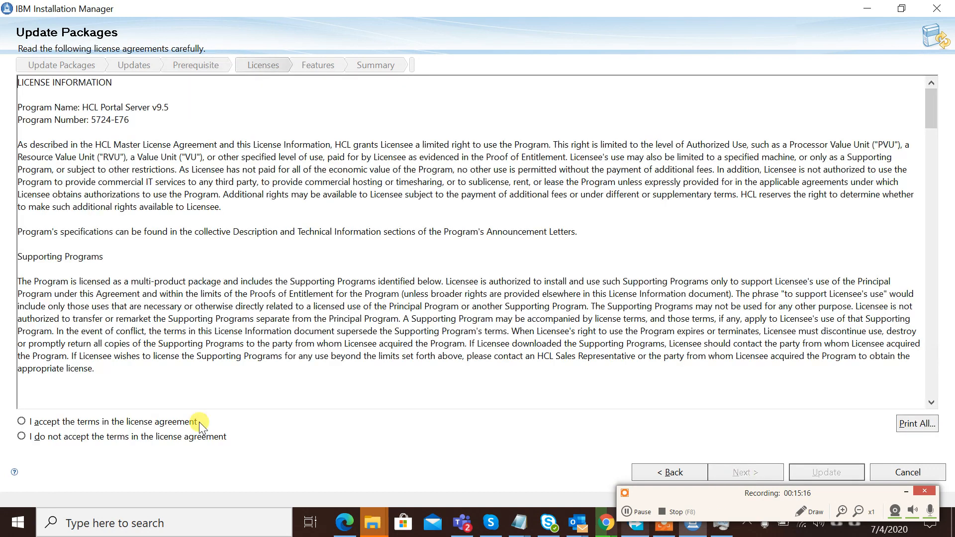
{"action": "left_click", "coordinate": [161, 422]}
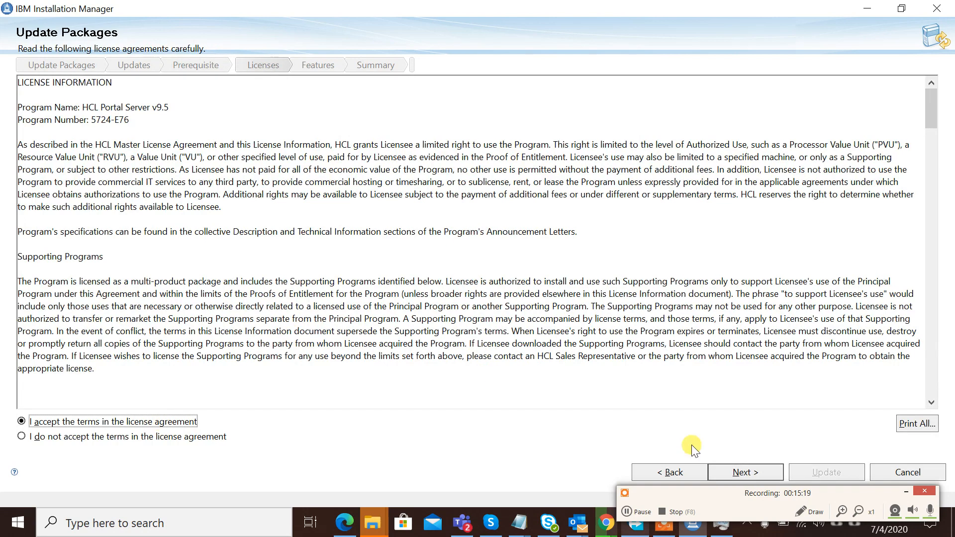
{"action": "left_click", "coordinate": [742, 472]}
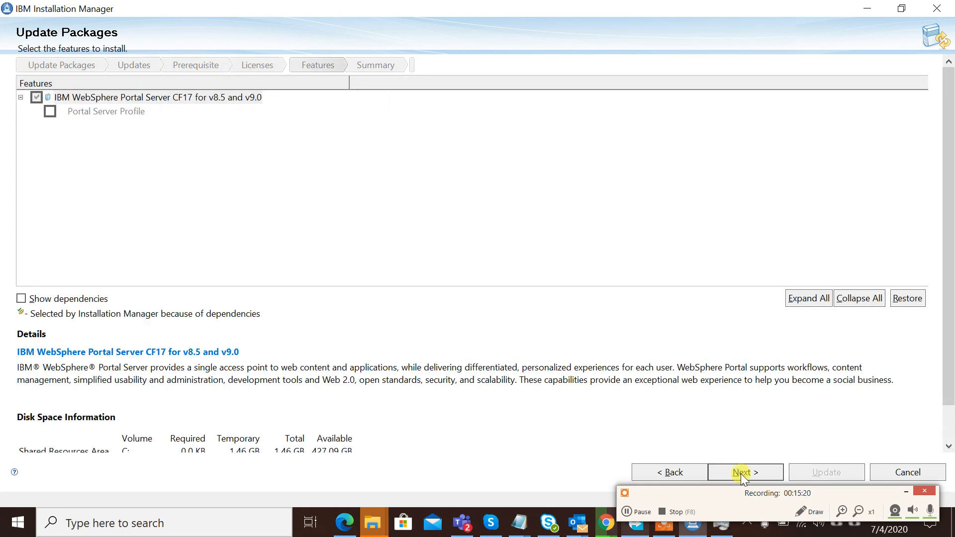
{"action": "left_click", "coordinate": [741, 472]}
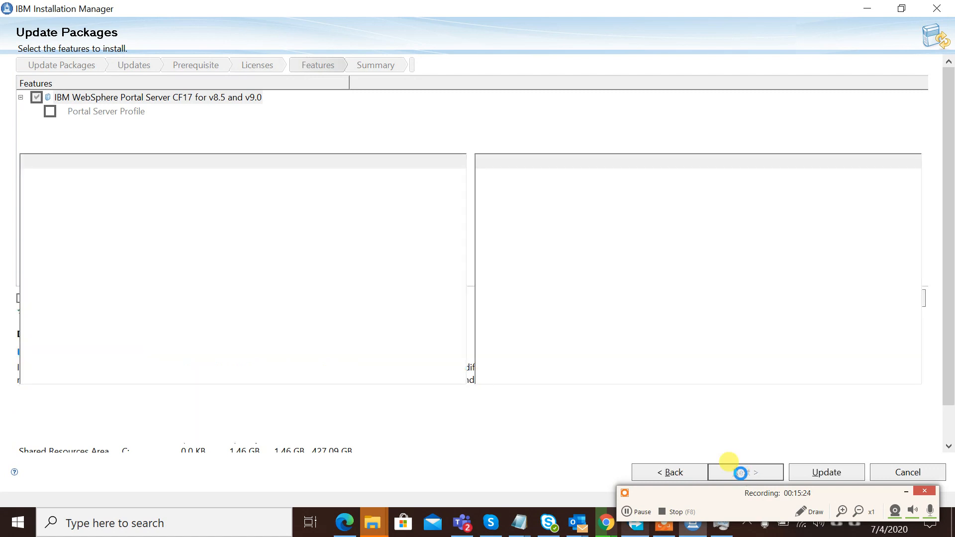
{"action": "left_click", "coordinate": [845, 467]}
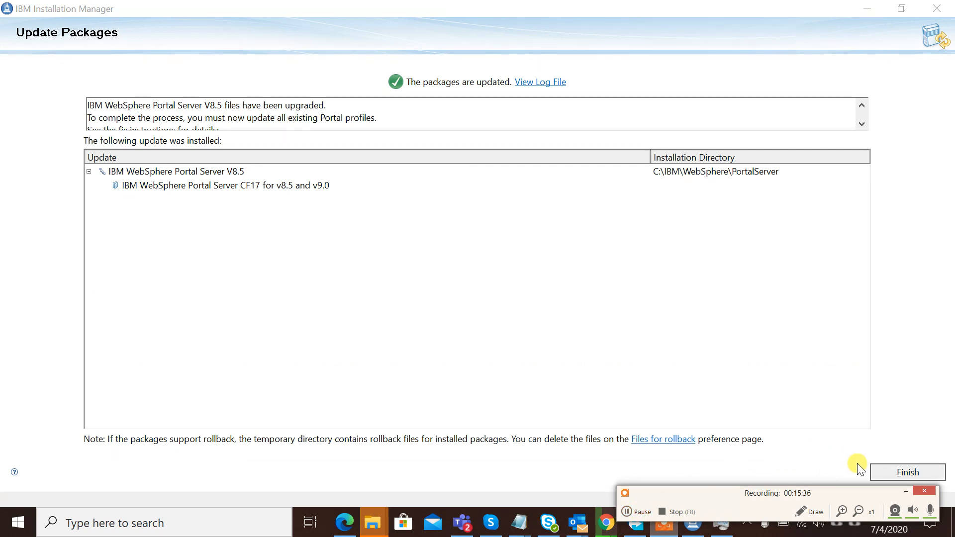
{"action": "left_click", "coordinate": [886, 473]}
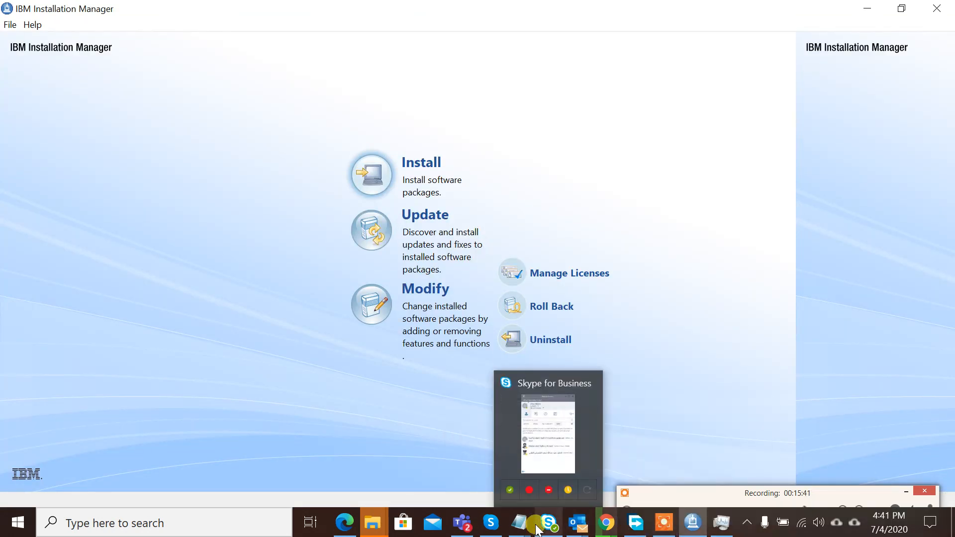
- Bring the *Untitled - Notepad install notes to the front and highlight cf17 and 95
{"action": "mouse_move", "coordinate": [518, 523]}
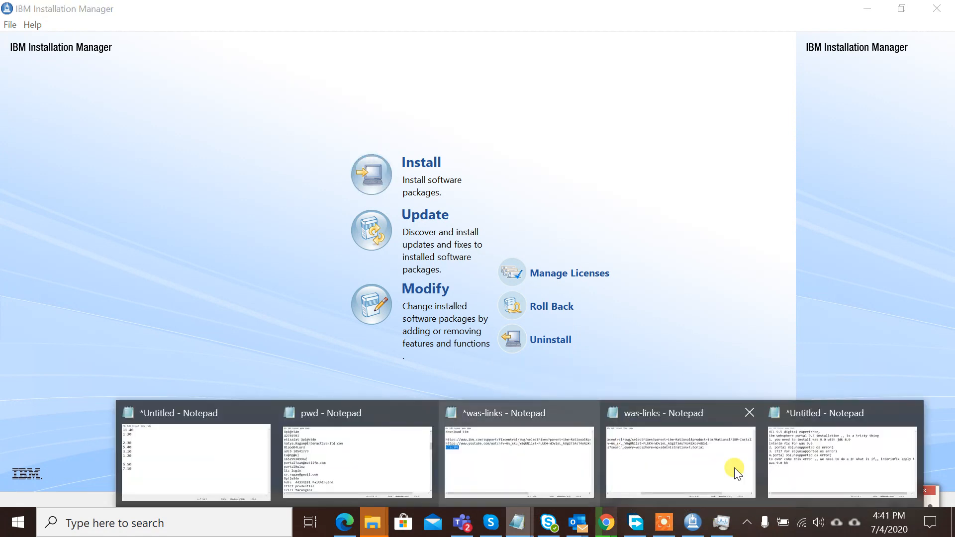
{"action": "left_click", "coordinate": [828, 462]}
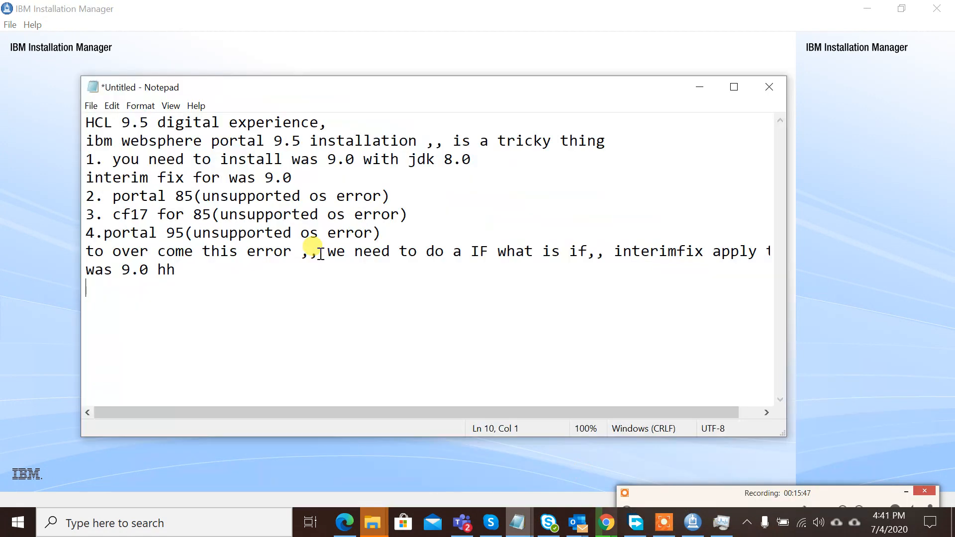
{"action": "left_click", "coordinate": [195, 197]}
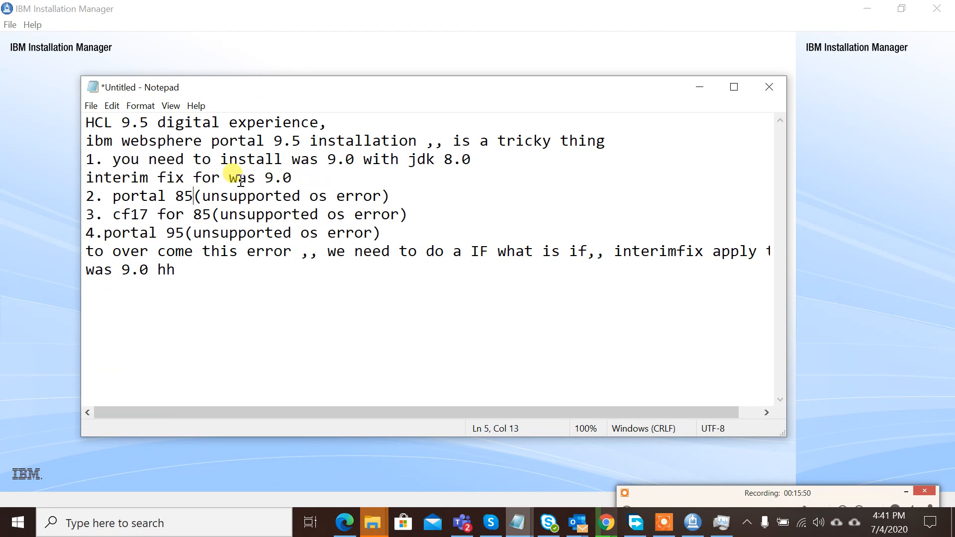
{"action": "double_click", "coordinate": [122, 179]}
{"action": "left_click", "coordinate": [256, 179]}
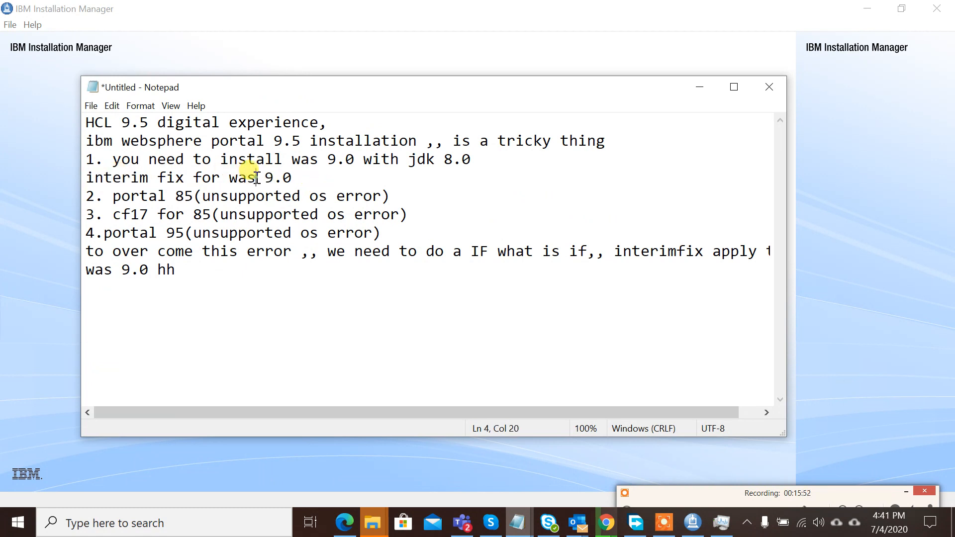
{"action": "double_click", "coordinate": [149, 214]}
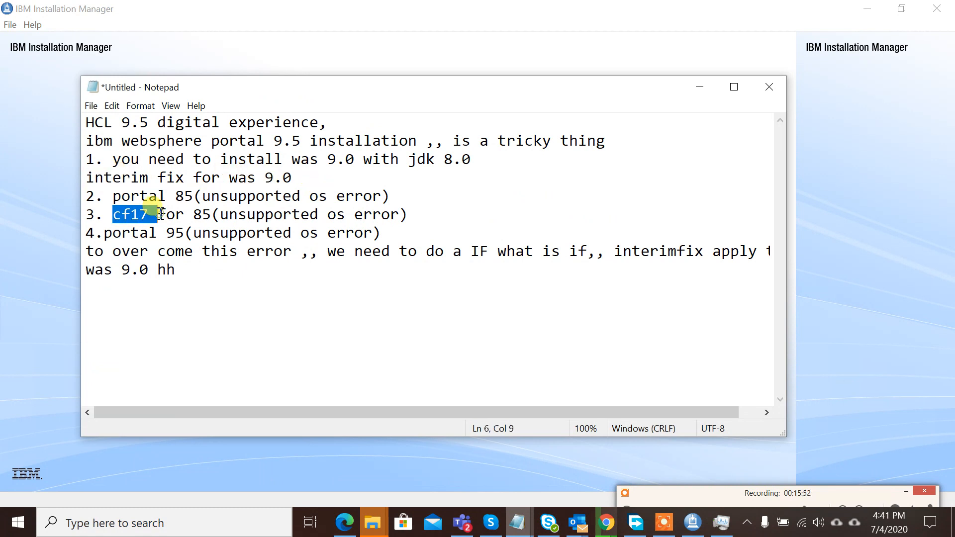
{"action": "double_click", "coordinate": [177, 234]}
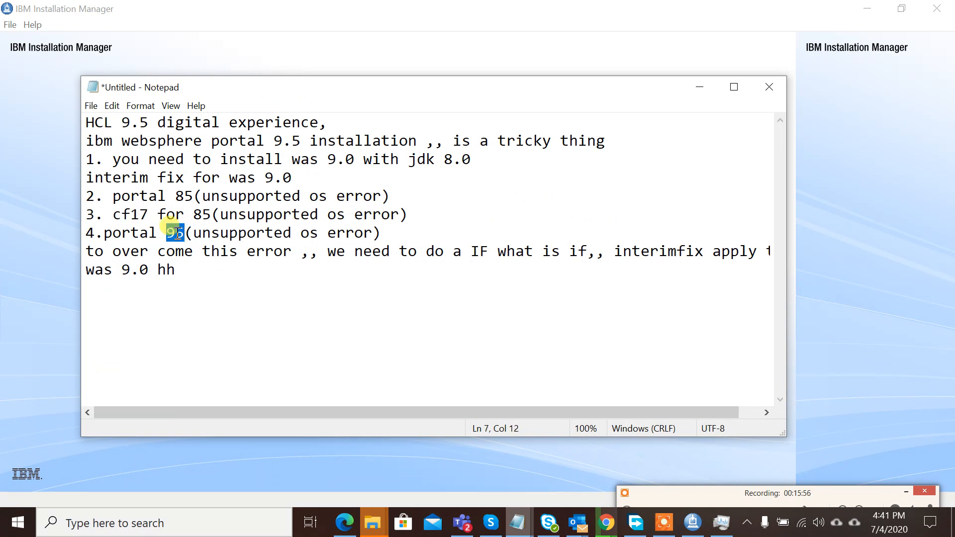
- Add the products\WP95_Server repository.config as a new repository in Preferences
{"action": "left_click", "coordinate": [844, 246]}
{"action": "left_click", "coordinate": [7, 25]}
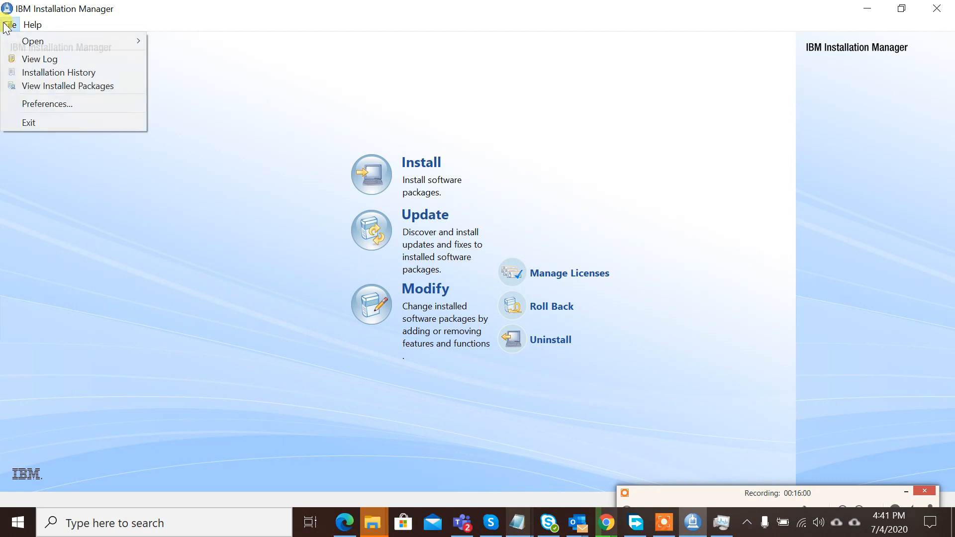
{"action": "left_click", "coordinate": [44, 103]}
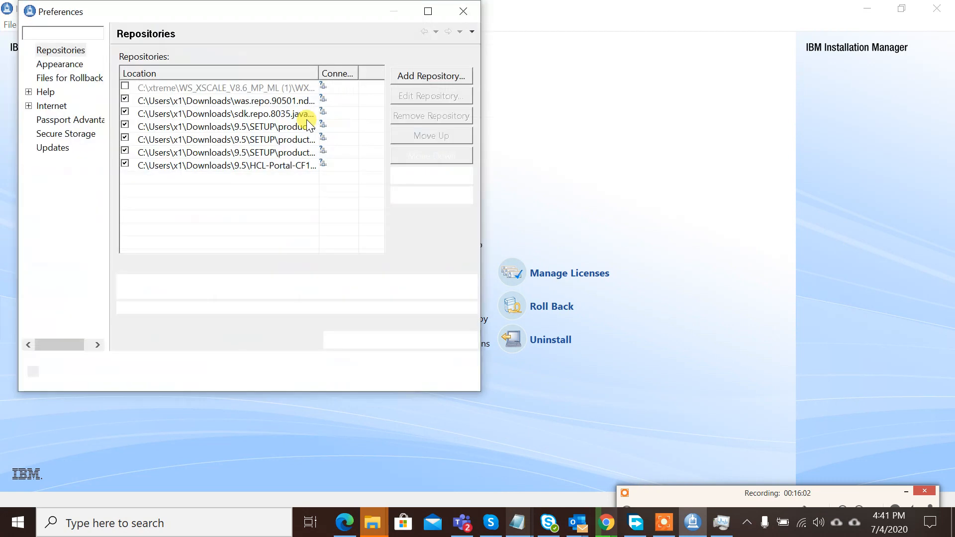
{"action": "left_click", "coordinate": [435, 79]}
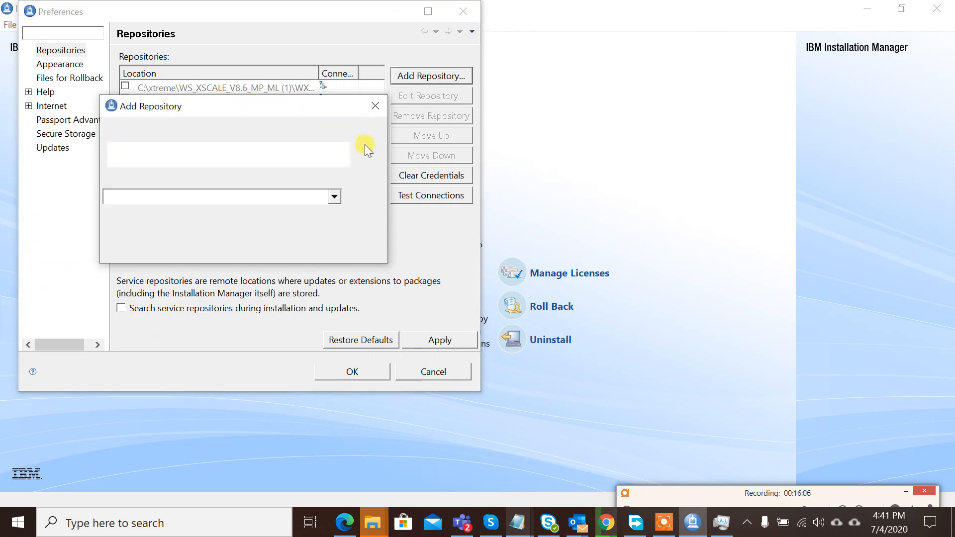
{"action": "left_click", "coordinate": [366, 191]}
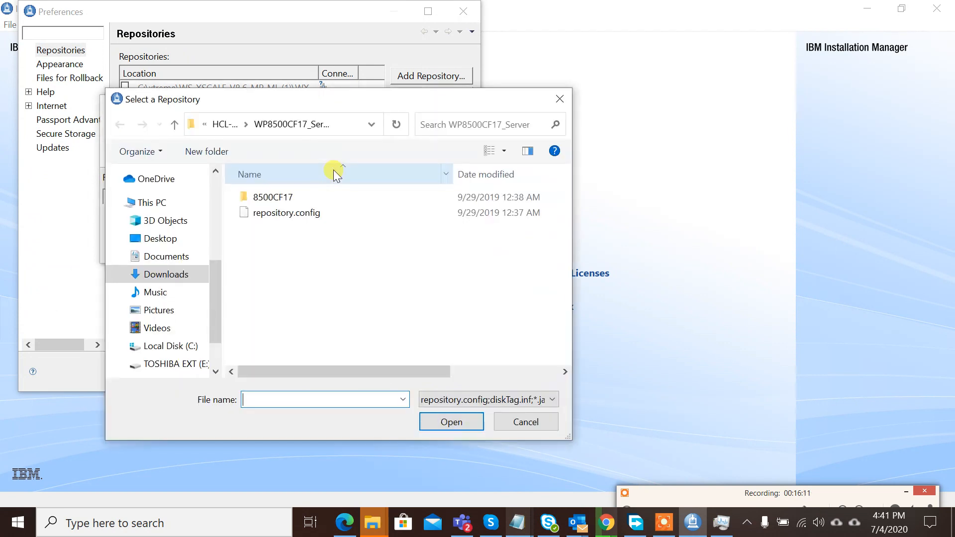
{"action": "left_click", "coordinate": [224, 123]}
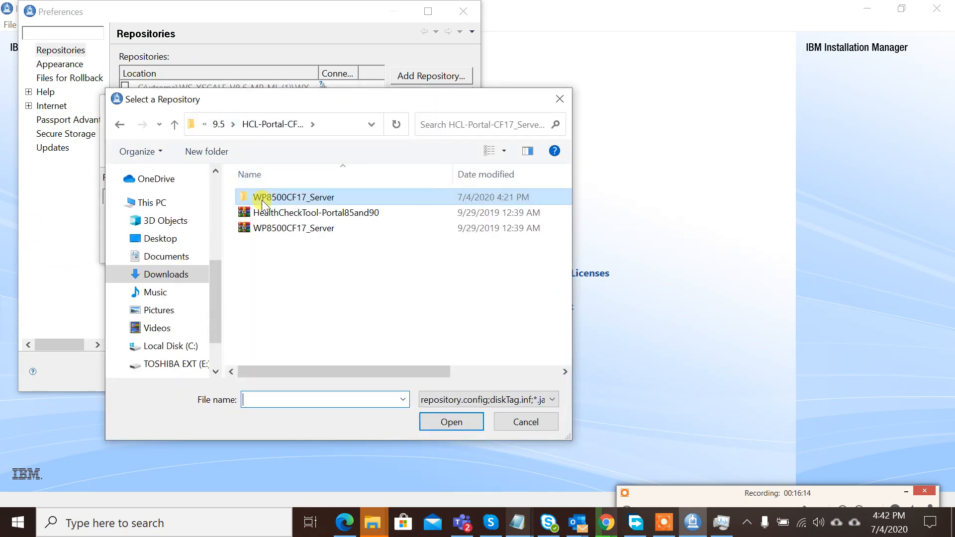
{"action": "left_click", "coordinate": [219, 125]}
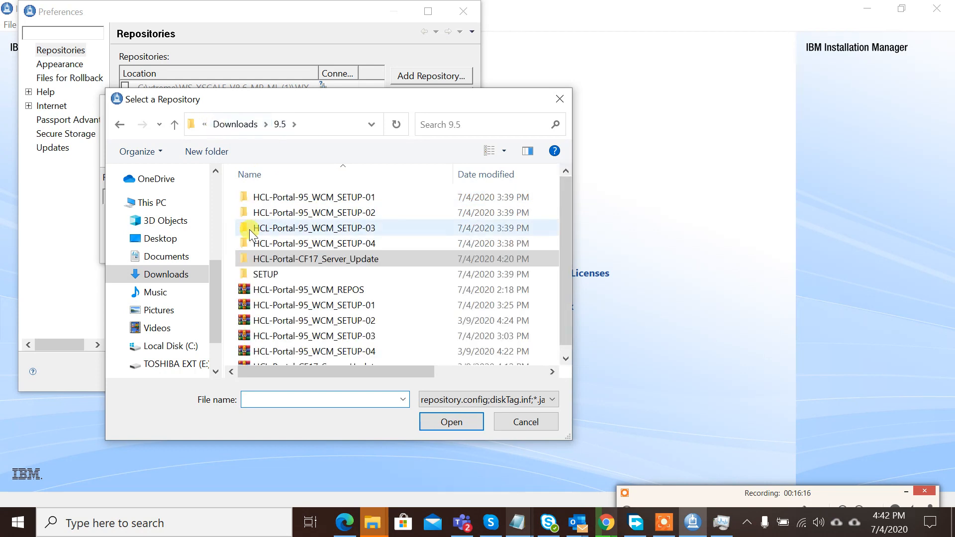
{"action": "double_click", "coordinate": [265, 276]}
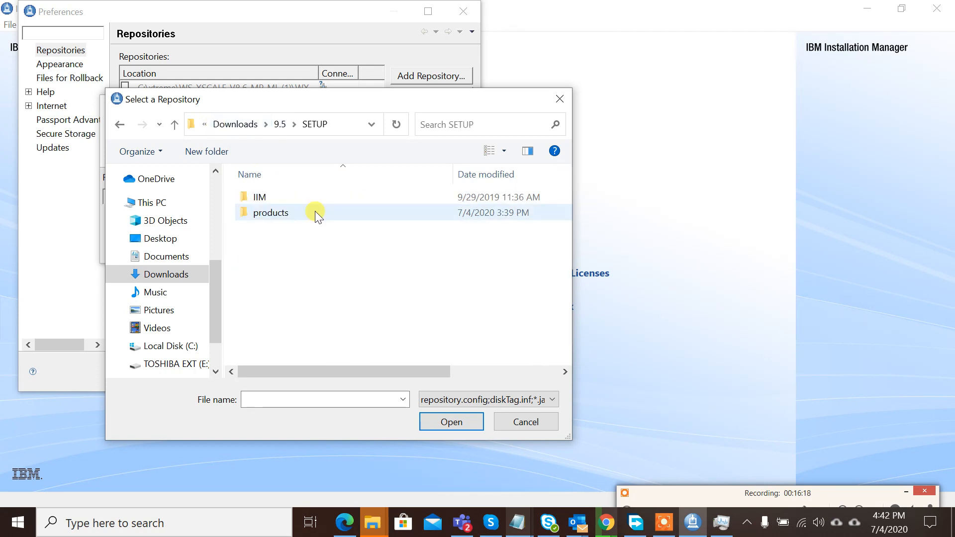
{"action": "double_click", "coordinate": [315, 211]}
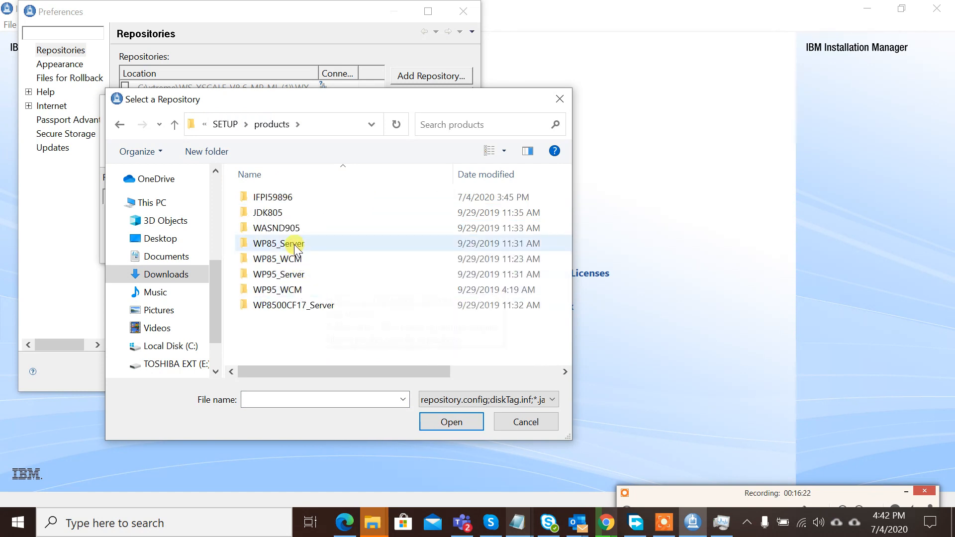
{"action": "left_click", "coordinate": [297, 273]}
{"action": "double_click", "coordinate": [297, 274]}
{"action": "left_click", "coordinate": [303, 274]}
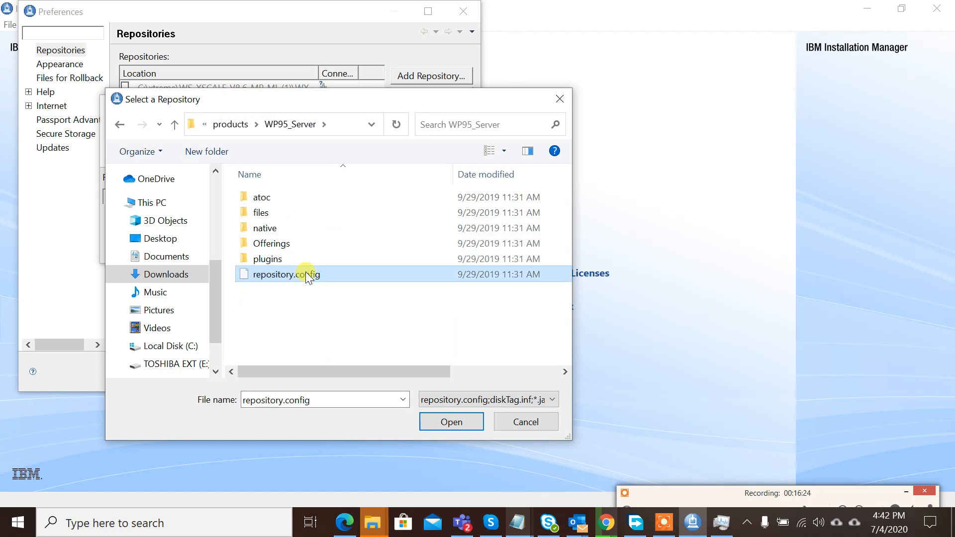
{"action": "left_click", "coordinate": [468, 422]}
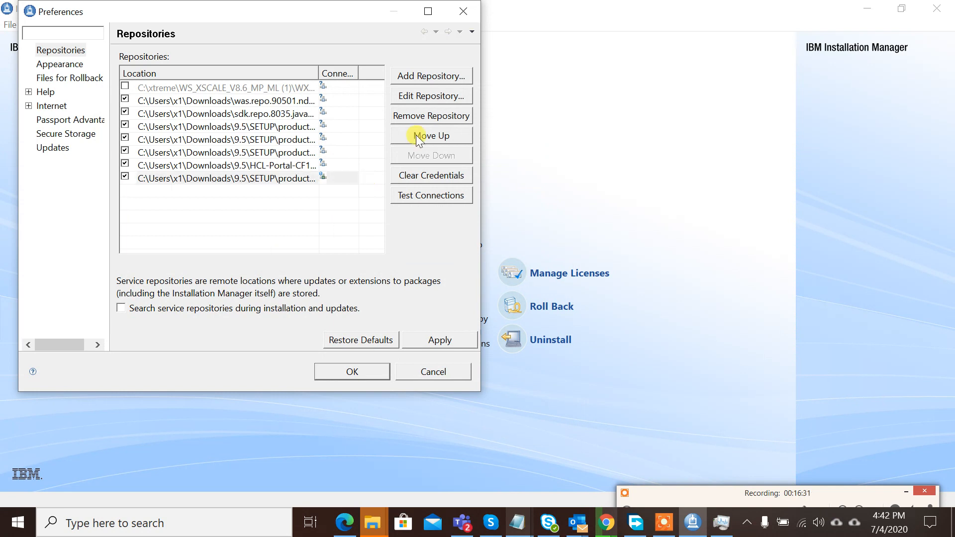
- Add the WP95_WCM repository.config as a repository and start installing new packages
{"action": "left_click", "coordinate": [432, 74]}
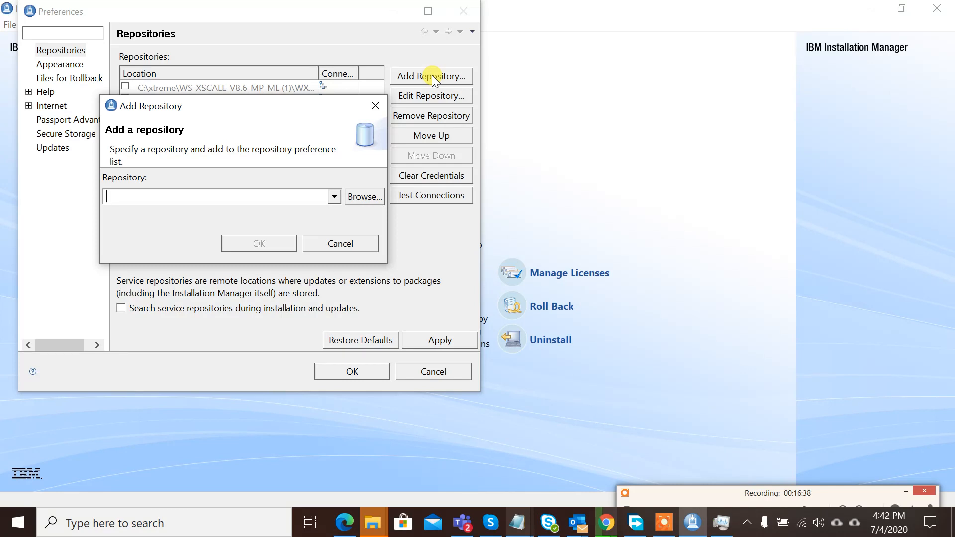
{"action": "left_click", "coordinate": [375, 198]}
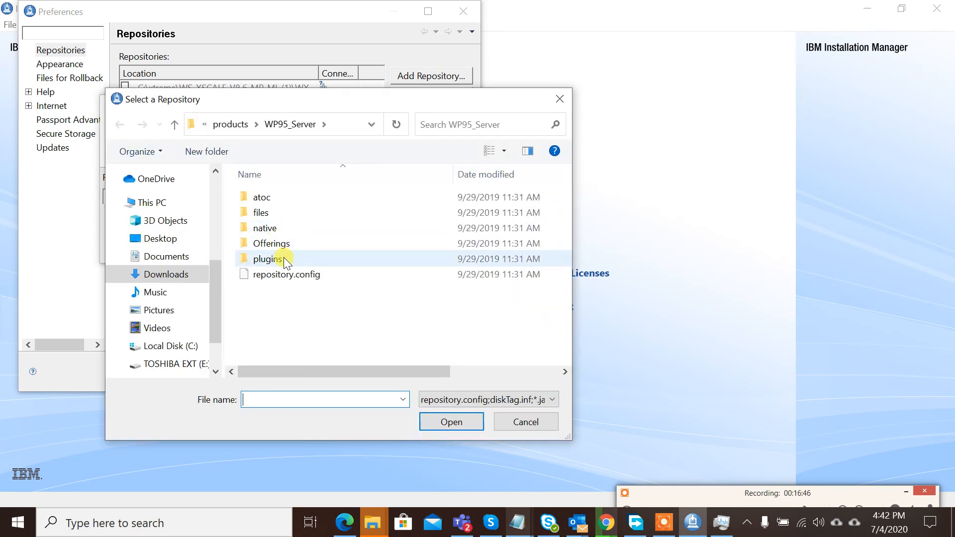
{"action": "left_click", "coordinate": [231, 124]}
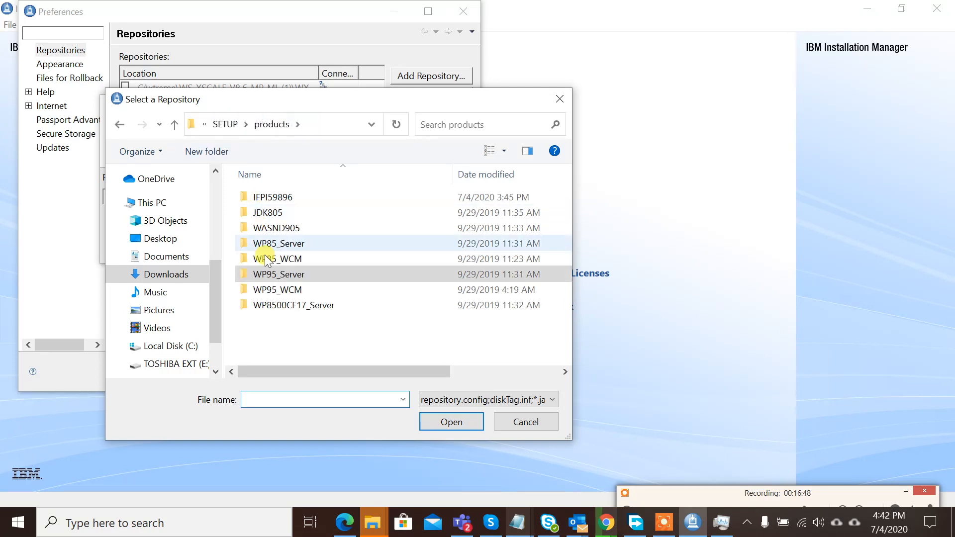
{"action": "left_click", "coordinate": [275, 290]}
{"action": "double_click", "coordinate": [287, 275]}
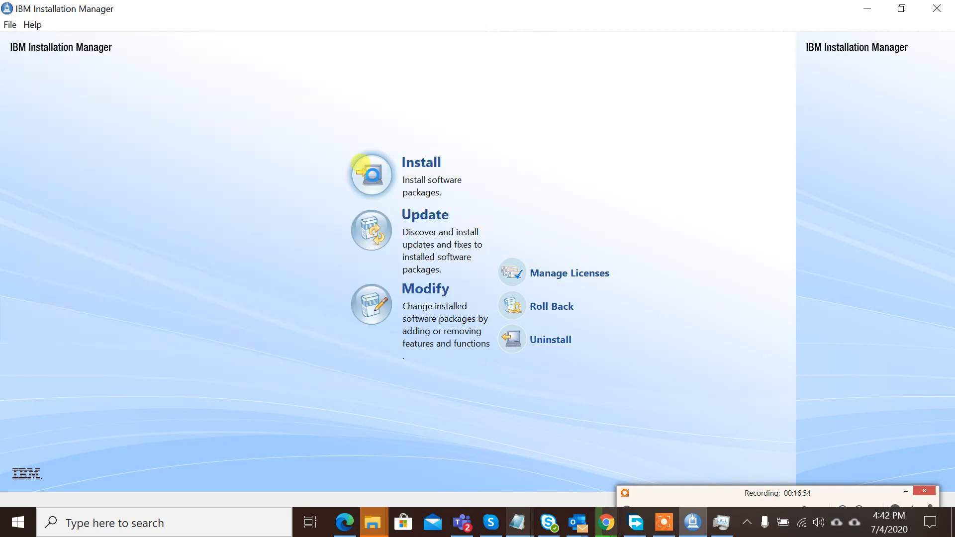
{"action": "left_click", "coordinate": [362, 164]}
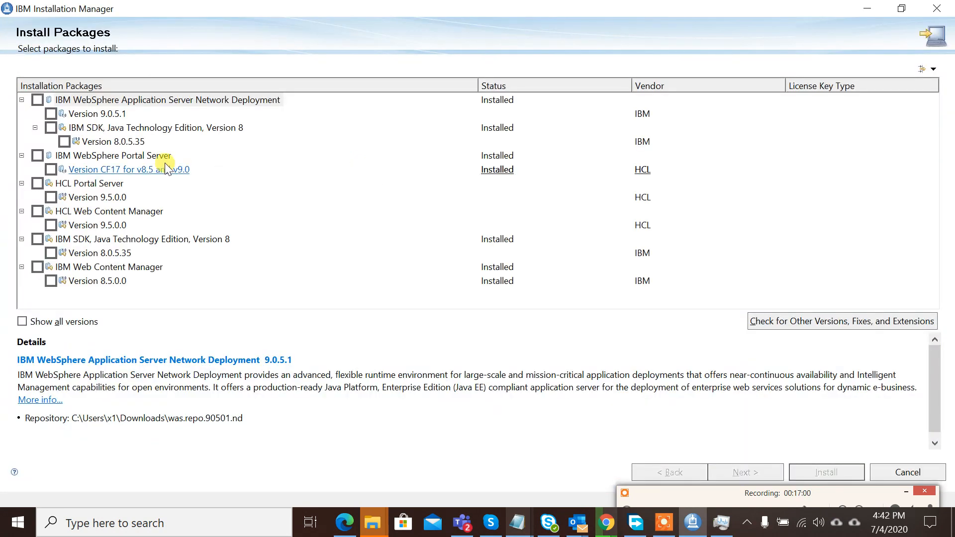
- Check HCL Portal Server and HCL Web Content Manager, accept the licenses, and target the existing WebSphere Portal Server V8.5 group
{"action": "left_click", "coordinate": [38, 183]}
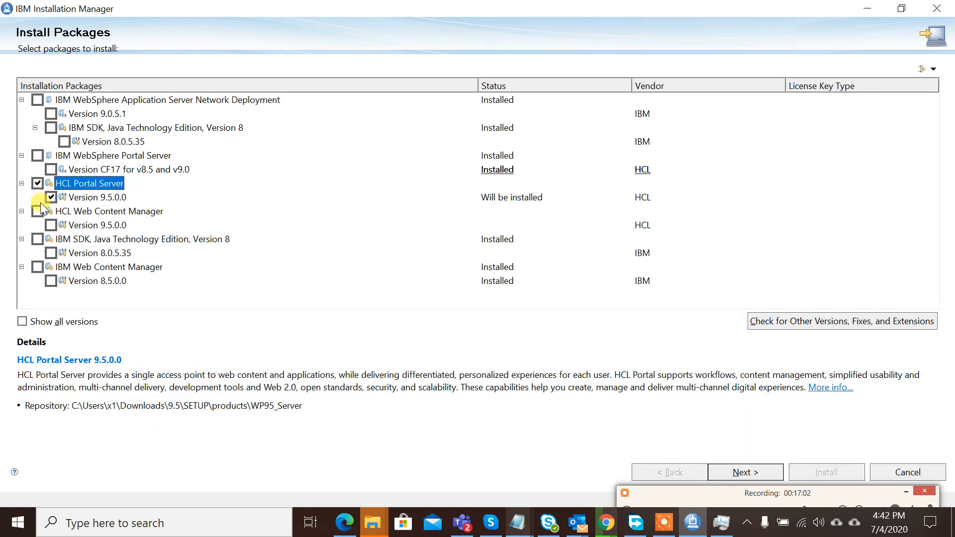
{"action": "left_click", "coordinate": [38, 212]}
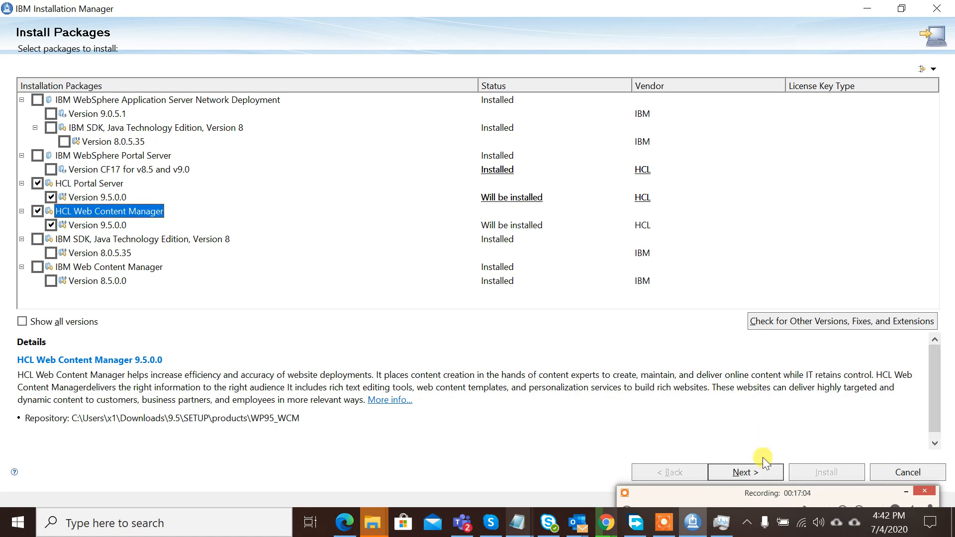
{"action": "left_click", "coordinate": [759, 473]}
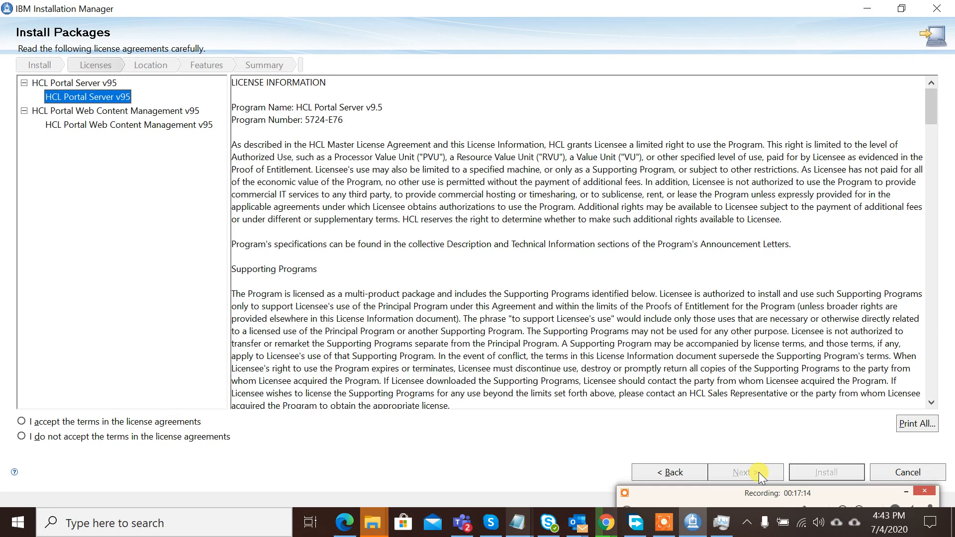
{"action": "left_click", "coordinate": [136, 425]}
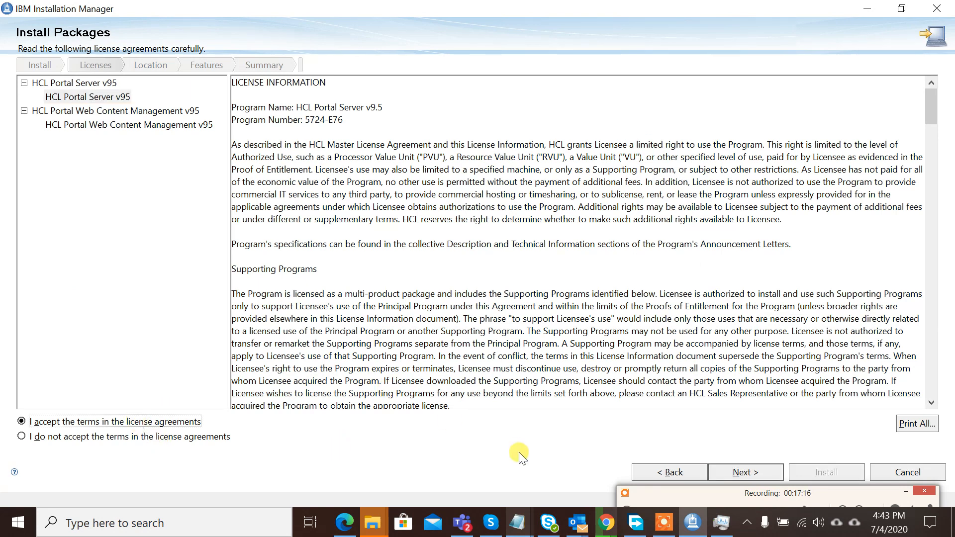
{"action": "left_click", "coordinate": [78, 96]}
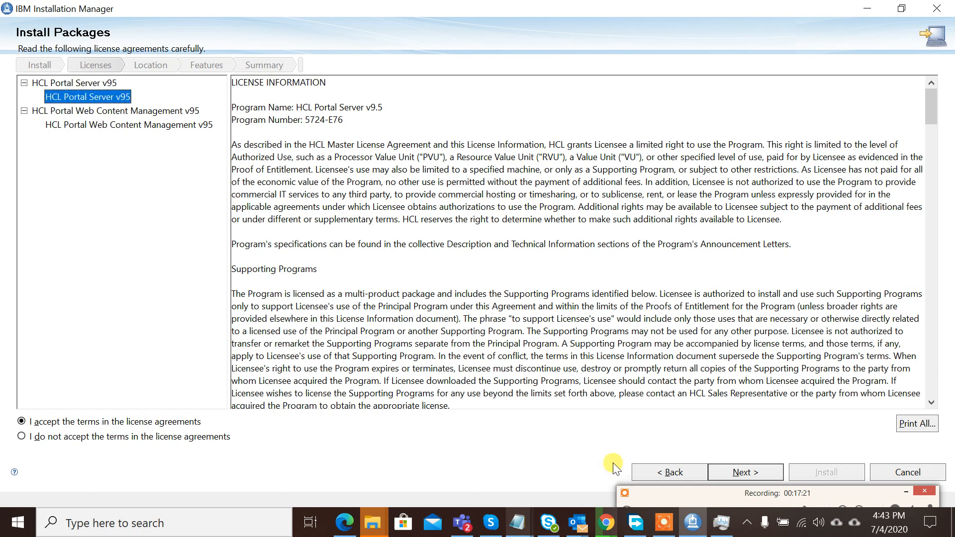
{"action": "left_click", "coordinate": [730, 475]}
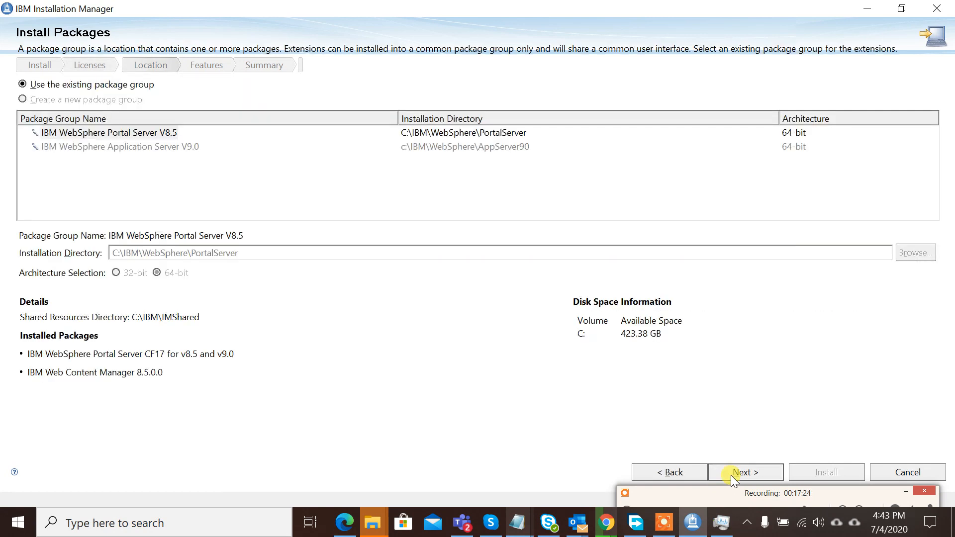
{"action": "left_click", "coordinate": [129, 133]}
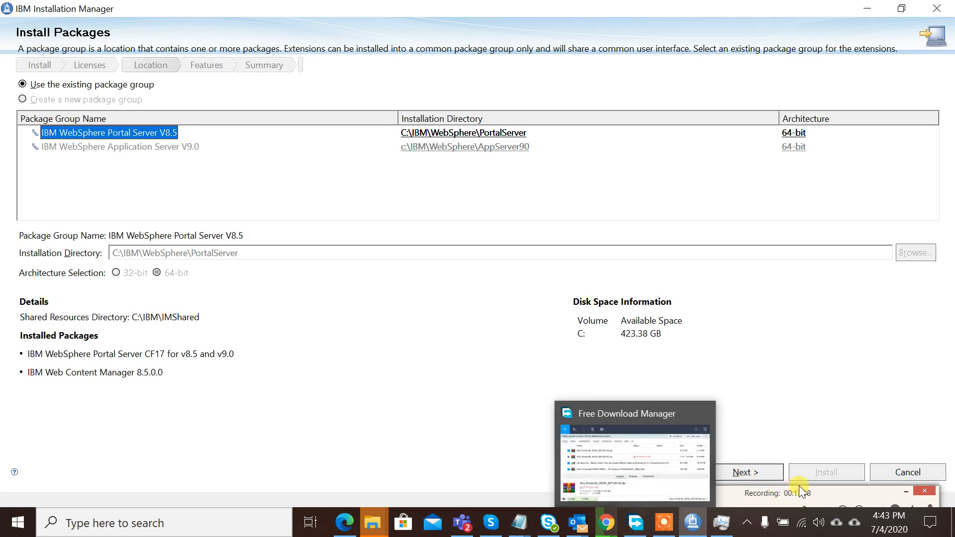
{"action": "left_click", "coordinate": [753, 473]}
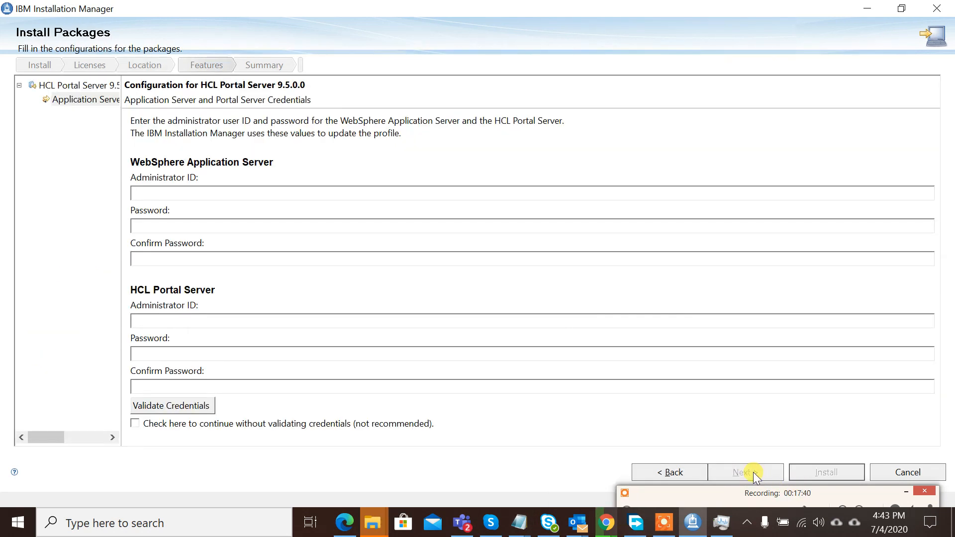
- Enter the WebSphere Application Server administrator ID and password, and confirm the password
{"action": "left_click", "coordinate": [326, 197]}
{"action": "type", "text": "wpadmin"}
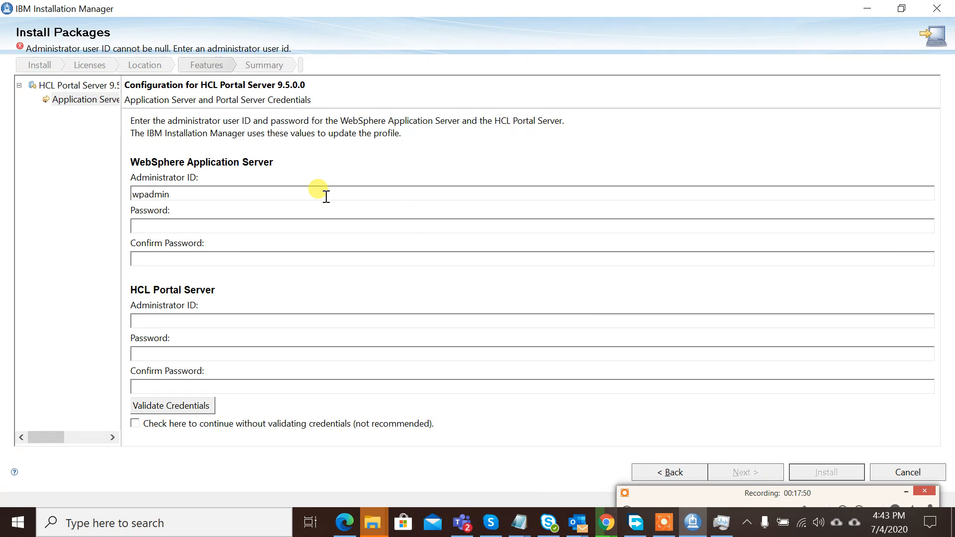
{"action": "key", "text": "Tab"}
{"action": "key", "text": "Tab"}
{"action": "type", "text": "*******"}
{"action": "left_click", "coordinate": [148, 254]}
{"action": "type", "text": "*******wp"}
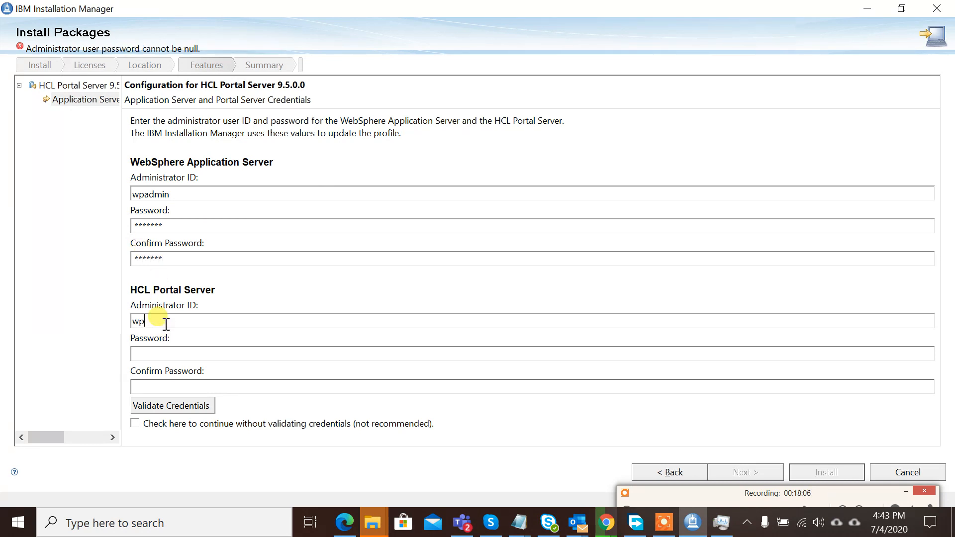
{"action": "type", "text": "admn"}
- Enter and confirm the HCL Portal Server administrator password, then choose to continue without validating credentials
{"action": "left_click", "coordinate": [158, 357]}
{"action": "type", "text": "****"}
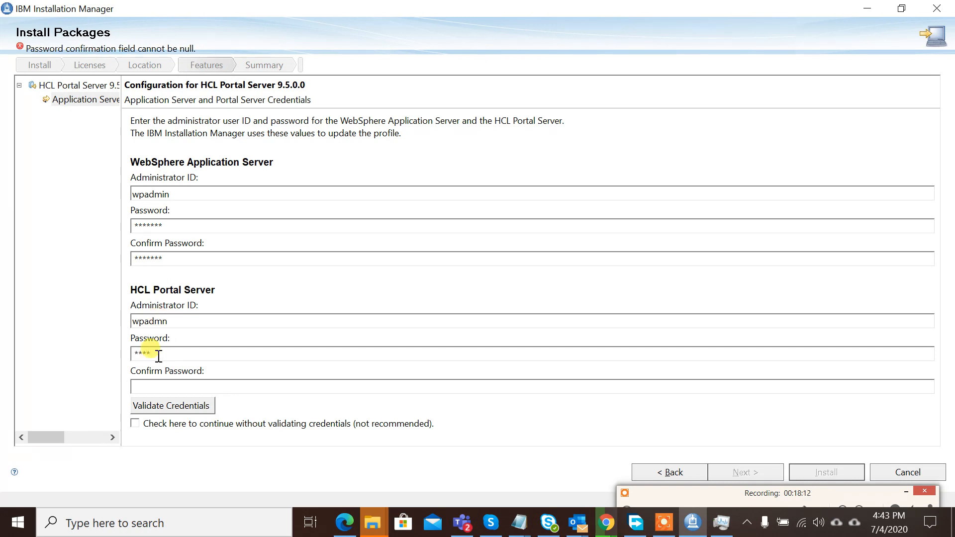
{"action": "type", "text": "***"}
{"action": "left_click", "coordinate": [183, 387]}
{"action": "type", "text": "*******"}
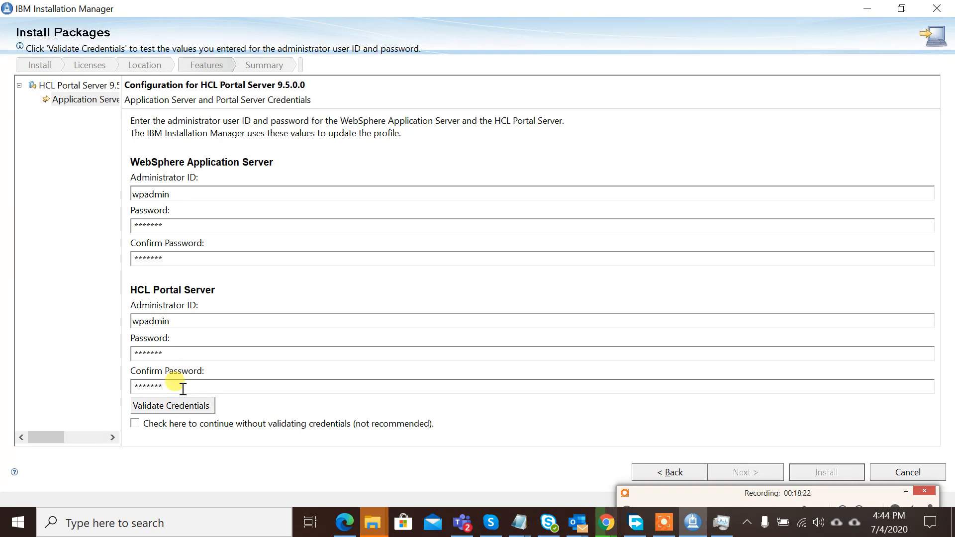
{"action": "left_click", "coordinate": [136, 424]}
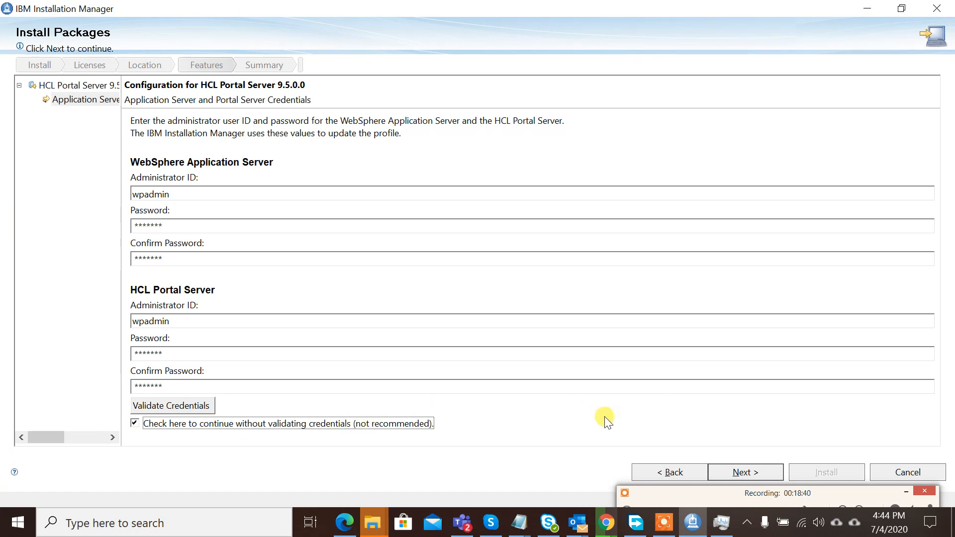
- Go to the summary and install HCL Portal Server and Web Content Manager 9.5.0.0
{"action": "left_click", "coordinate": [725, 470]}
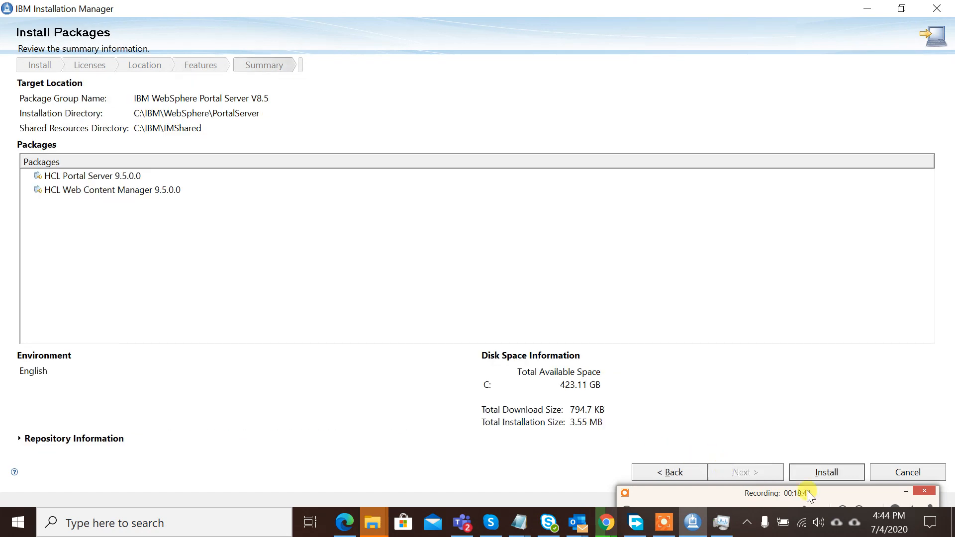
{"action": "left_click", "coordinate": [811, 469]}
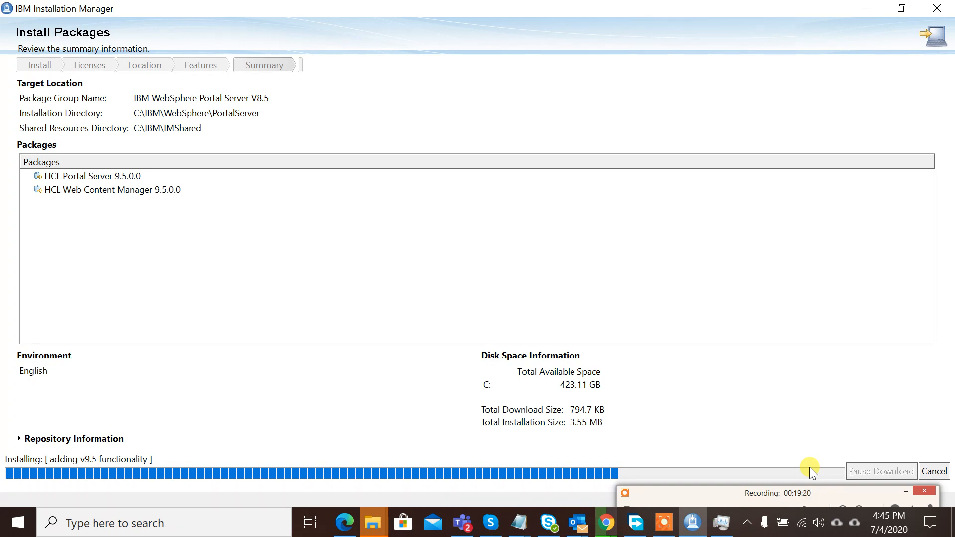
{"action": "left_click", "coordinate": [724, 493]}
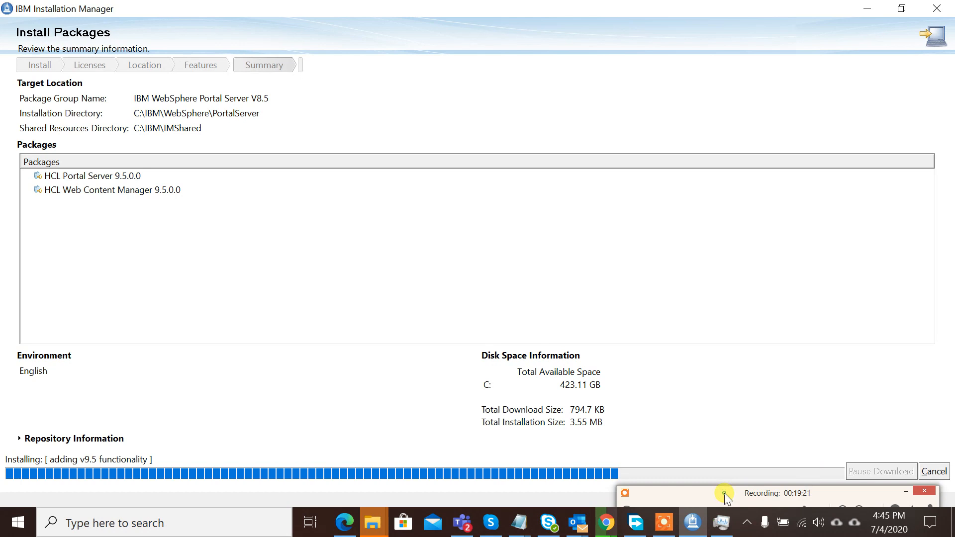